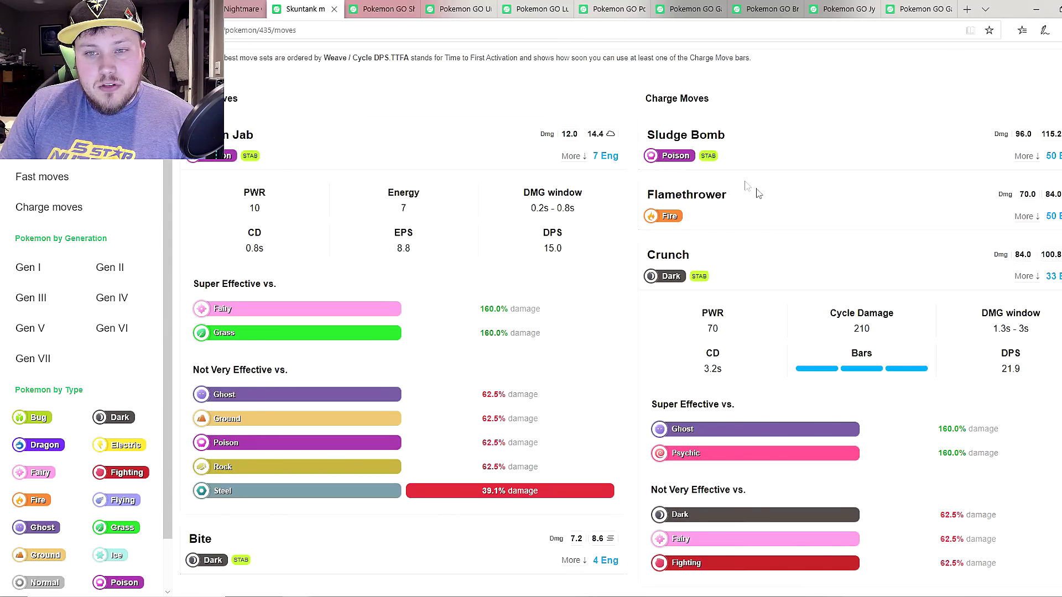
- Review the Flamethrower details among Skuntank's charge moves, and collapse both the Flamethrower and Crunch details
{"action": "left_click", "coordinate": [1027, 217]}
{"action": "scroll", "coordinate": [644, 304], "scroll_direction": "down", "scroll_amount": 2}
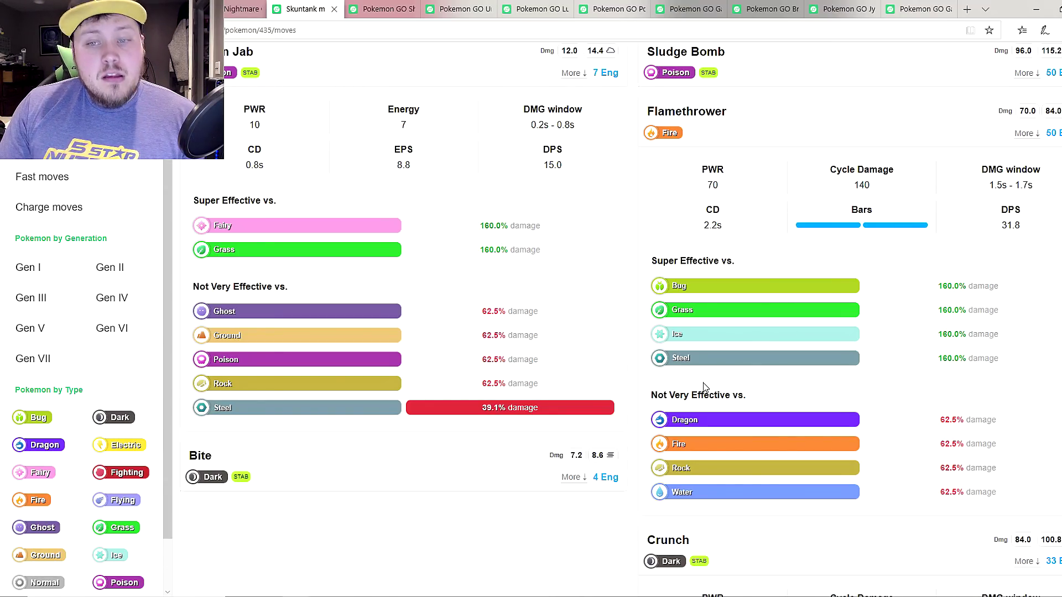
{"action": "left_click", "coordinate": [1040, 136]}
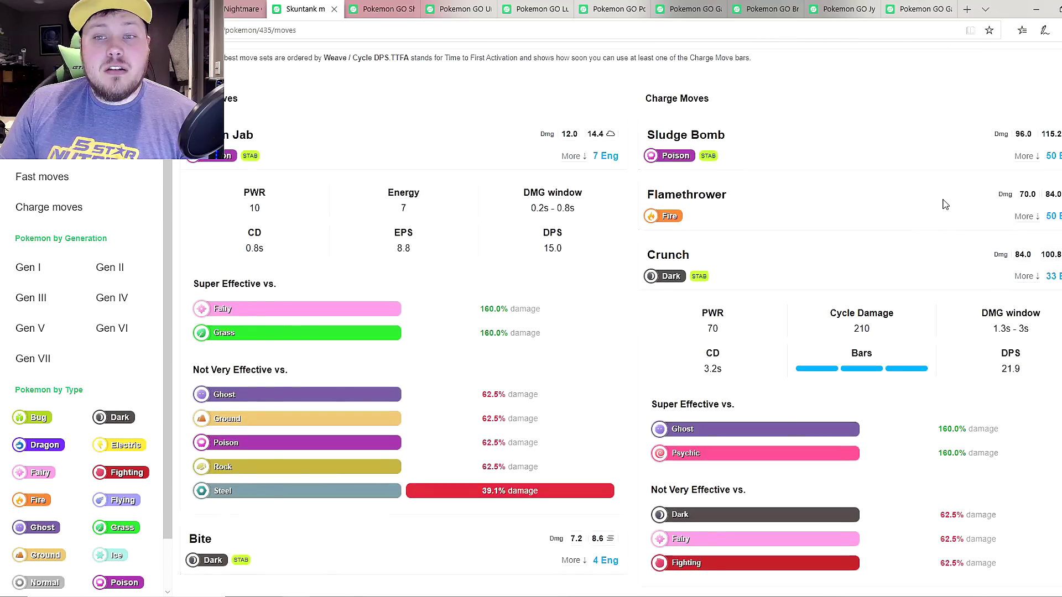
{"action": "left_click", "coordinate": [1032, 279]}
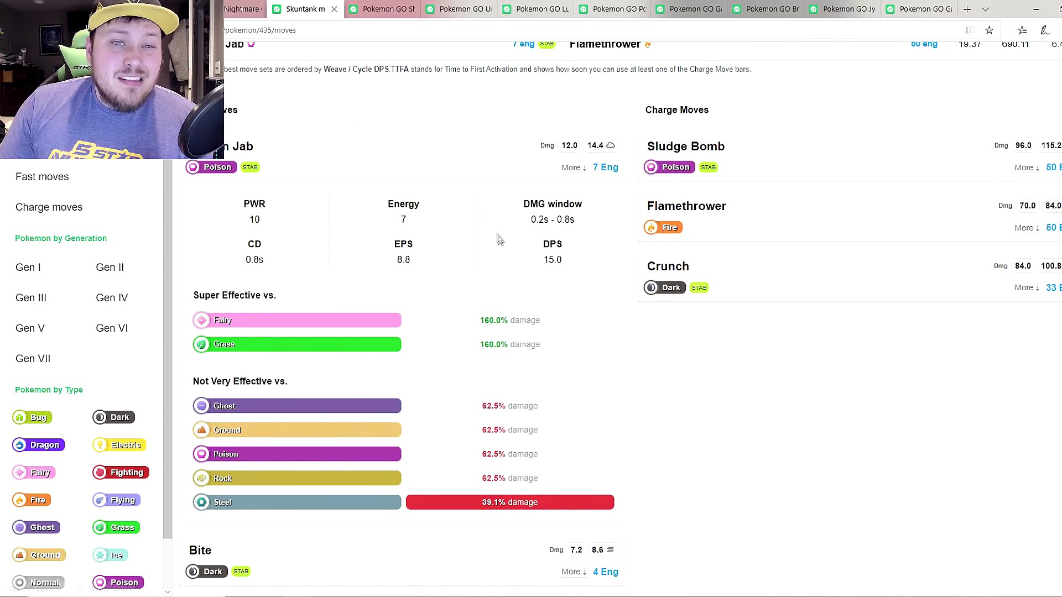
- Switch to the Pokemon stats spreadsheet and examine Skuntank's current level, CP, and Atk, Def and HP values for that level
{"action": "key", "text": "alt+Tab"}
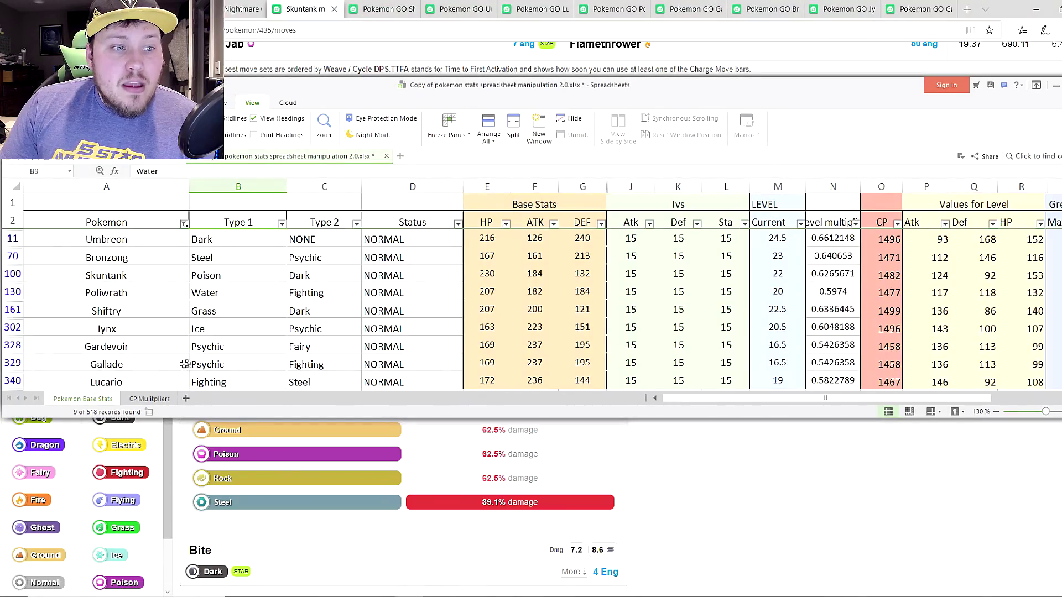
{"action": "left_click", "coordinate": [137, 275]}
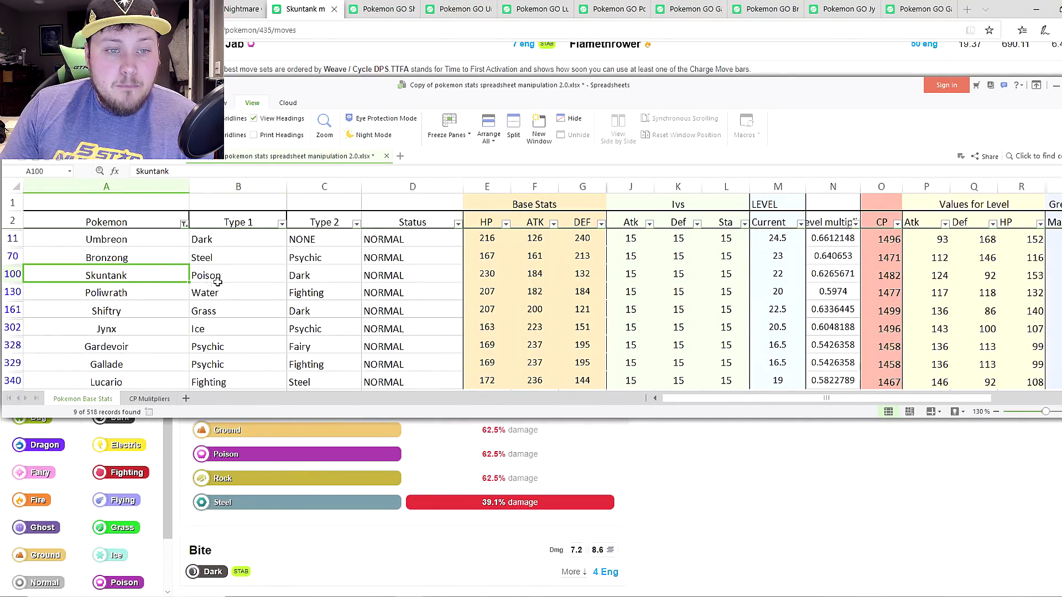
{"action": "left_click", "coordinate": [762, 275]}
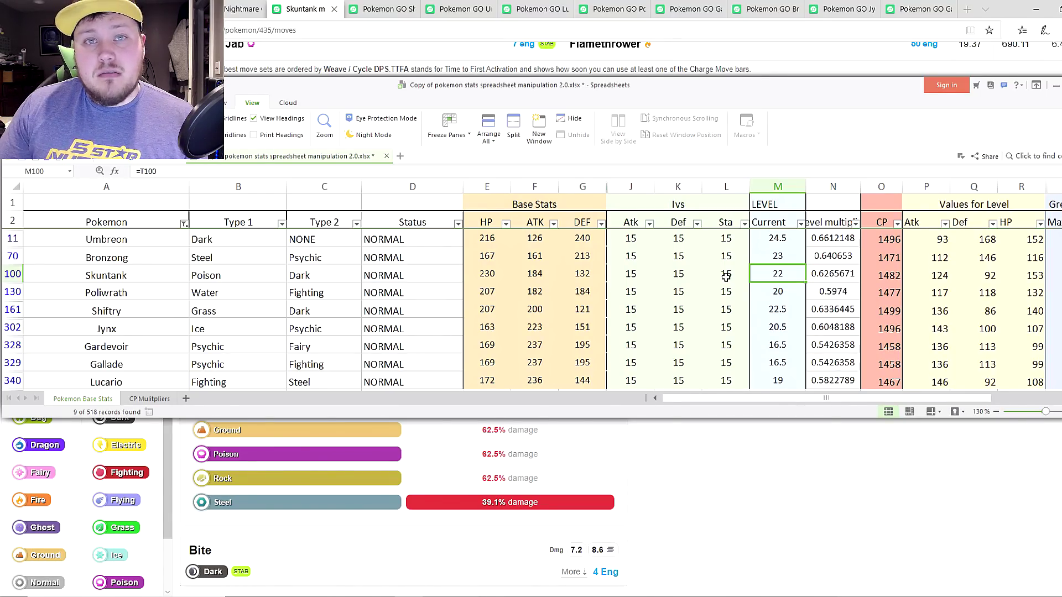
{"action": "left_click", "coordinate": [883, 276]}
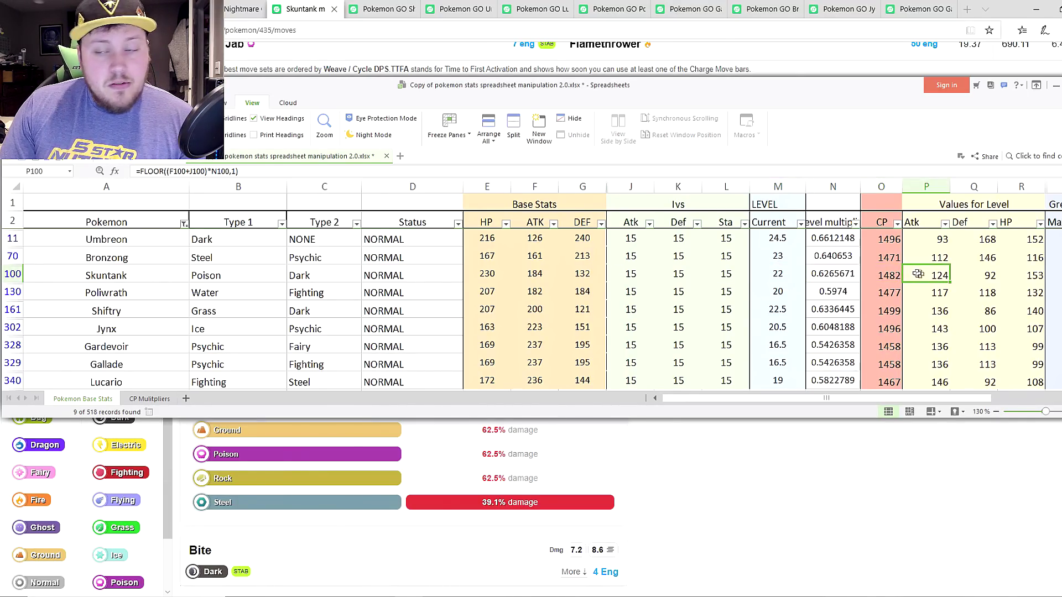
{"action": "left_click", "coordinate": [956, 275]}
{"action": "left_click", "coordinate": [1007, 272]}
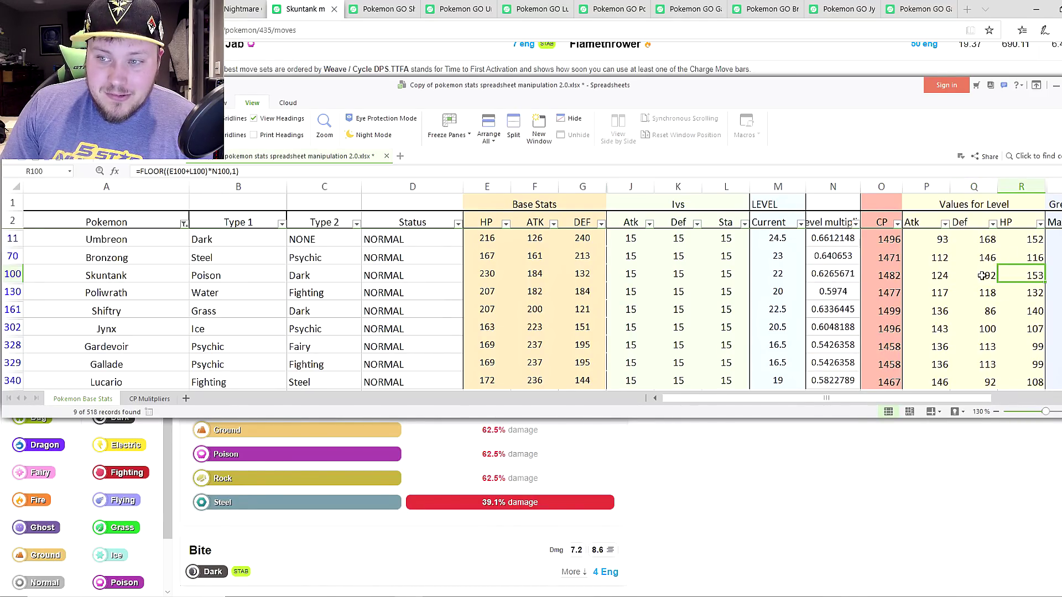
{"action": "left_click", "coordinate": [951, 279]}
{"action": "left_click", "coordinate": [937, 278]}
{"action": "left_click", "coordinate": [971, 273]}
{"action": "left_click", "coordinate": [1007, 274]}
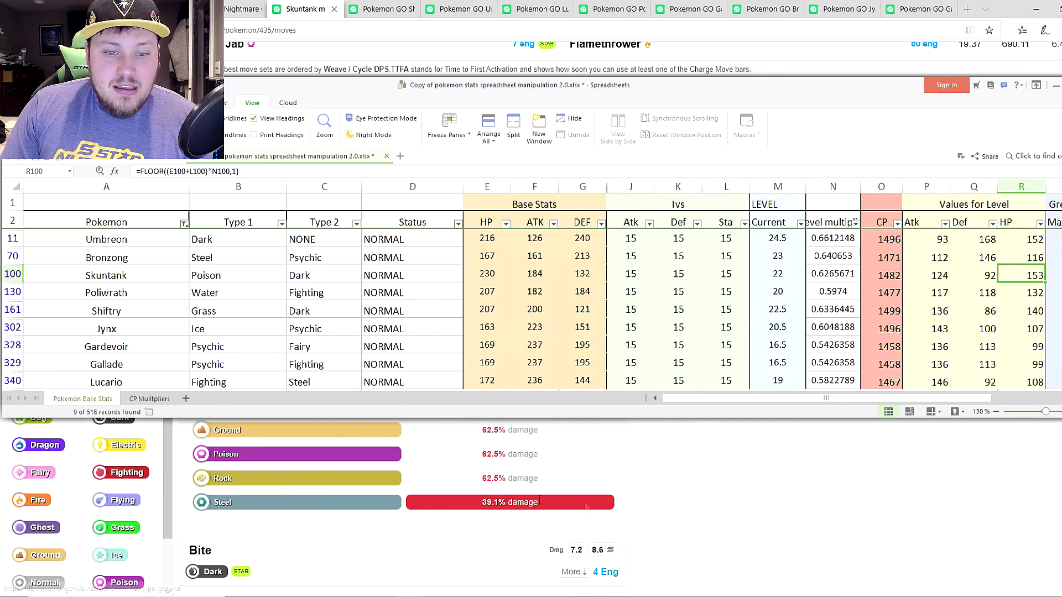
- Return to the browser and open the moves page for Shiftry on GO Hub
{"action": "left_click", "coordinate": [708, 479]}
{"action": "left_click", "coordinate": [382, 9]}
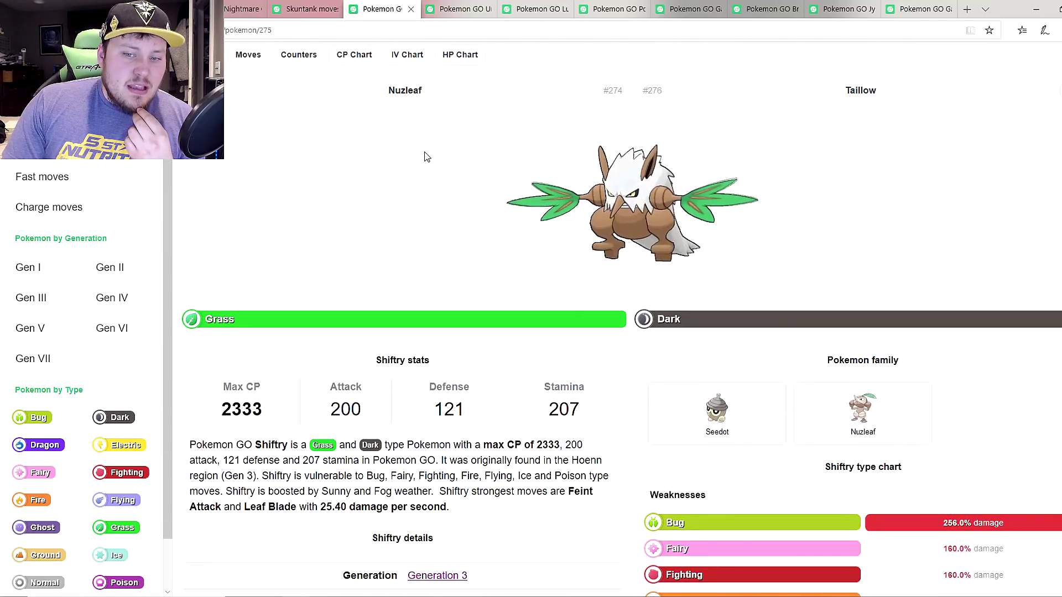
{"action": "scroll", "coordinate": [426, 157], "scroll_direction": "up", "scroll_amount": 1}
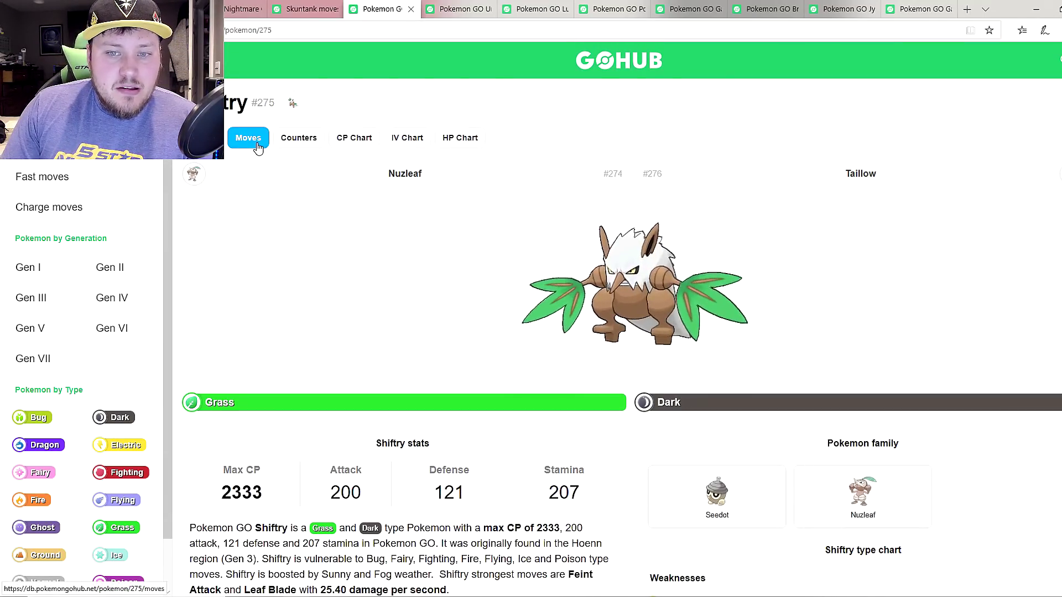
{"action": "left_click", "coordinate": [255, 141]}
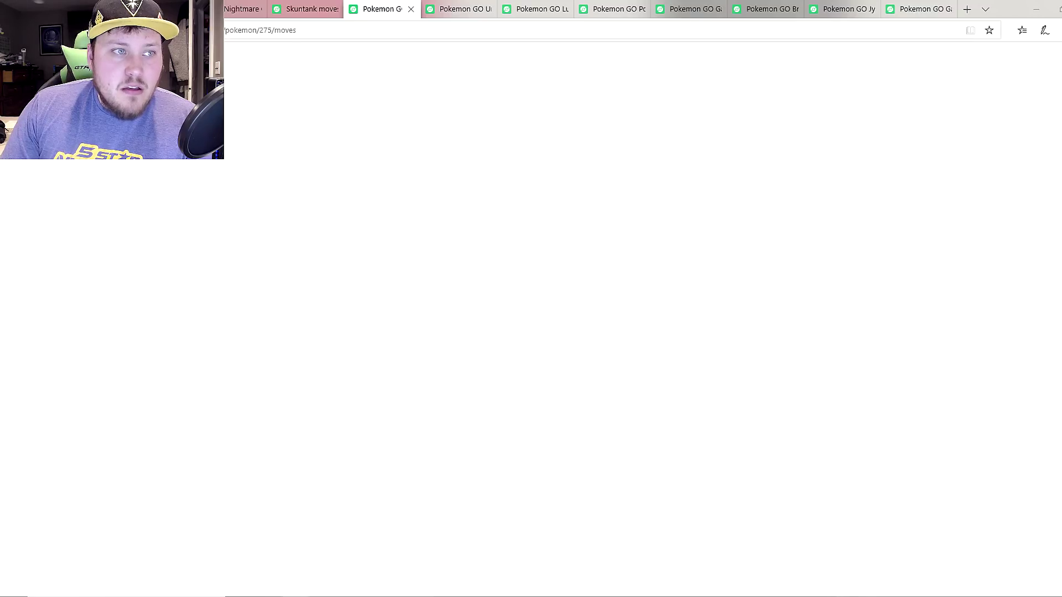
- Review the details of Shiftry's fast moves Razor Leaf and Feint Attack one after the other, leaving both collapsed
{"action": "scroll", "coordinate": [450, 285], "scroll_direction": "down", "scroll_amount": 4}
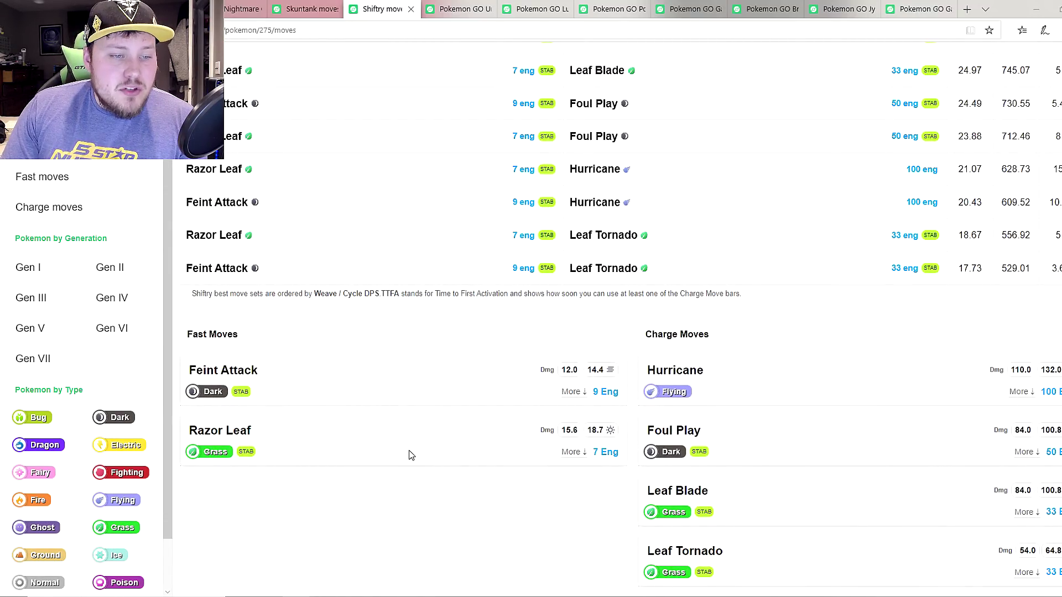
{"action": "left_click", "coordinate": [572, 451]}
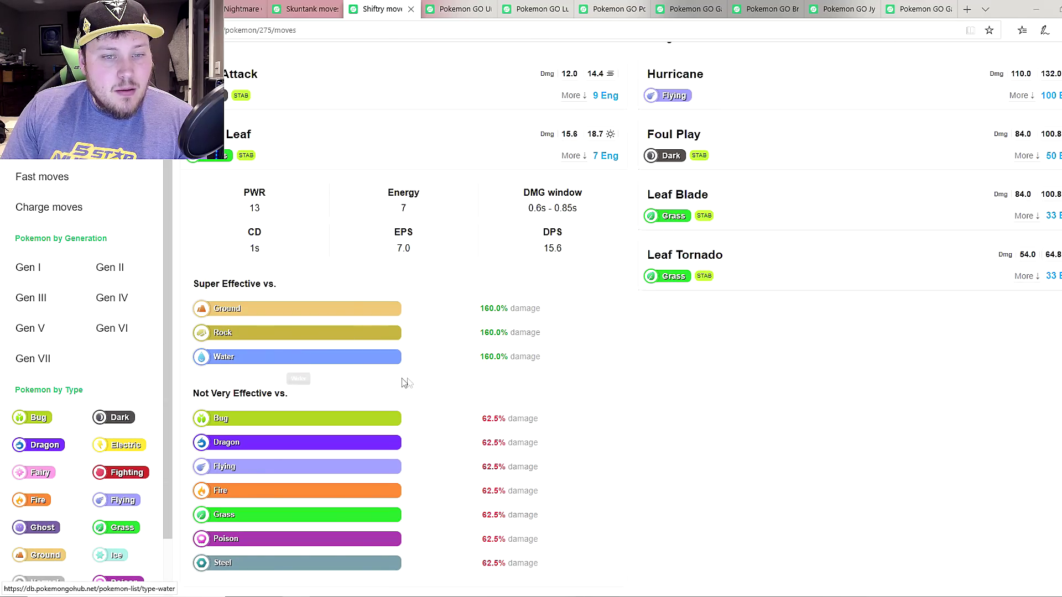
{"action": "scroll", "coordinate": [436, 385], "scroll_direction": "up", "scroll_amount": 5}
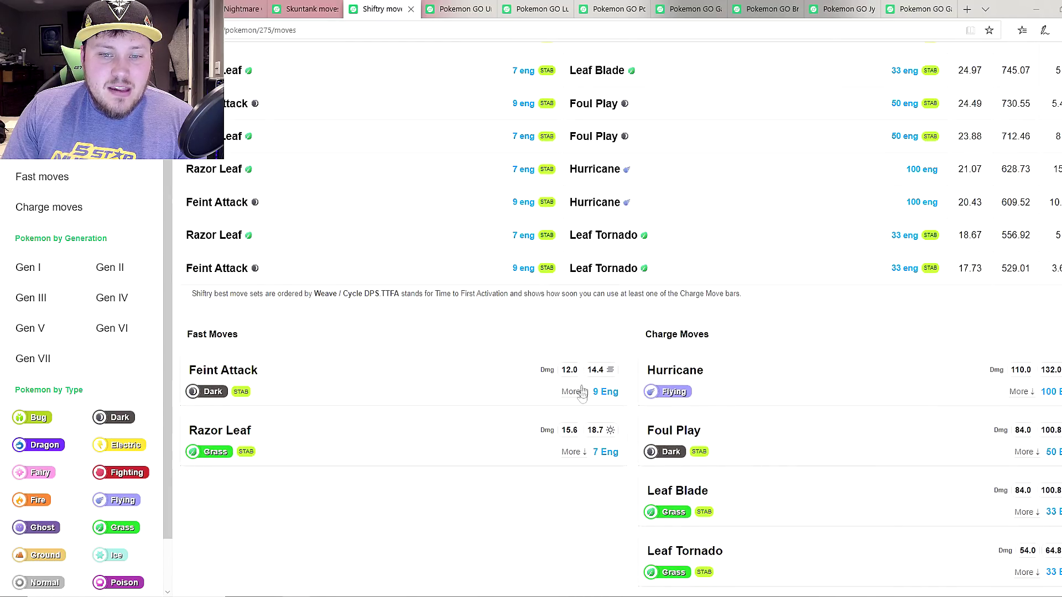
{"action": "left_click", "coordinate": [575, 392]}
{"action": "scroll", "coordinate": [487, 414], "scroll_direction": "down", "scroll_amount": 3}
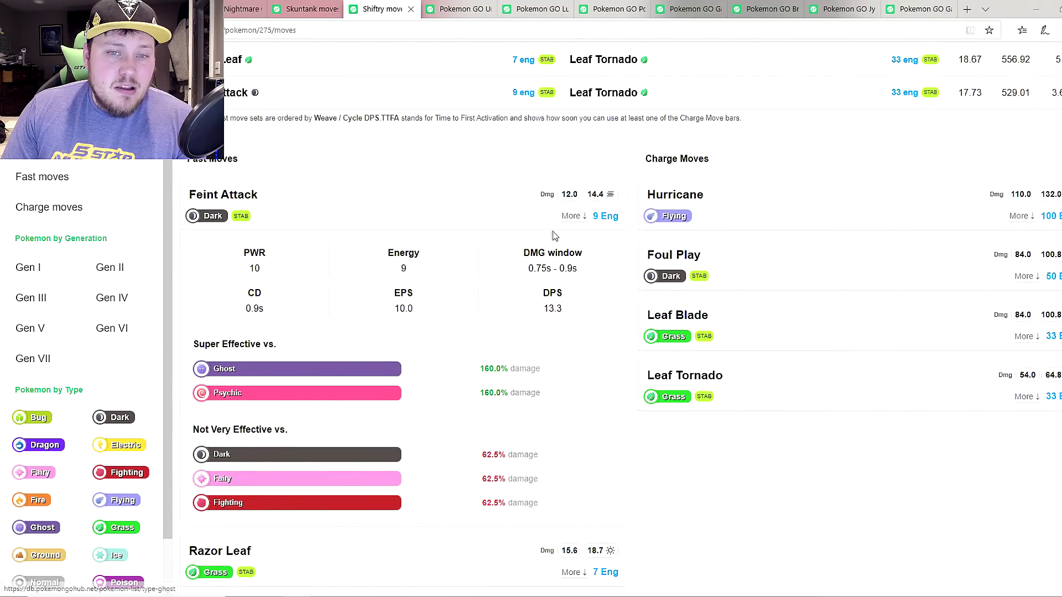
{"action": "left_click", "coordinate": [575, 215]}
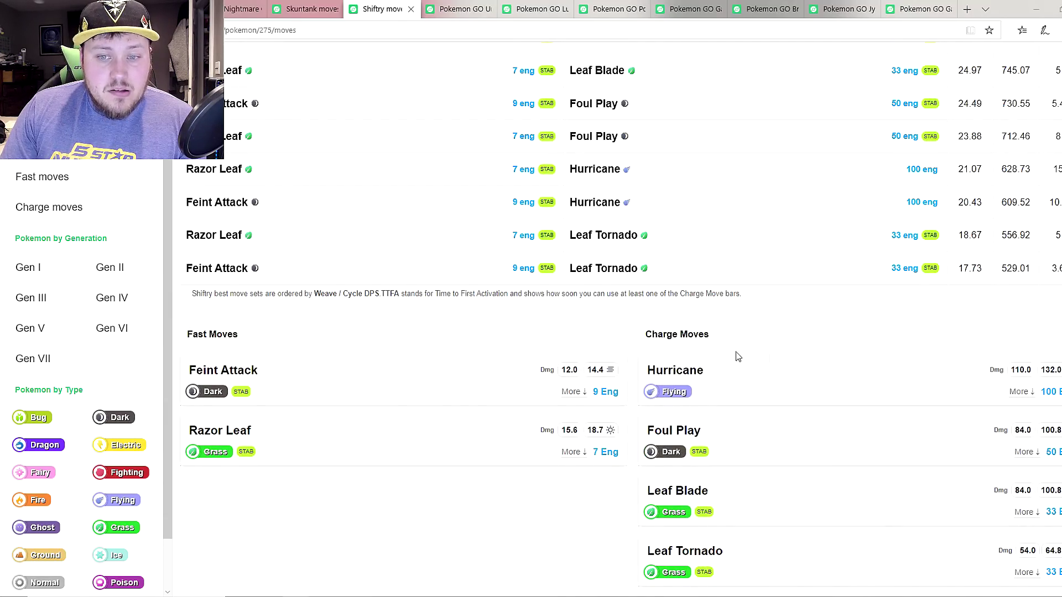
- Review the power and type effectiveness of Shiftry's charge move Leaf Blade, and collapse its details
{"action": "left_click", "coordinate": [1022, 512]}
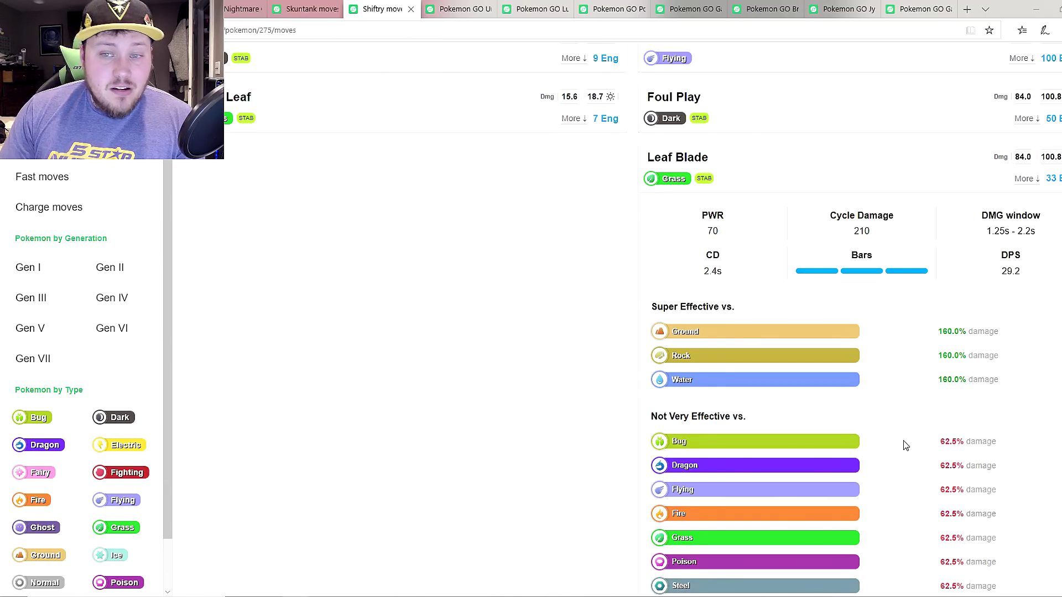
{"action": "double_click", "coordinate": [713, 230]}
{"action": "left_click", "coordinate": [776, 258]}
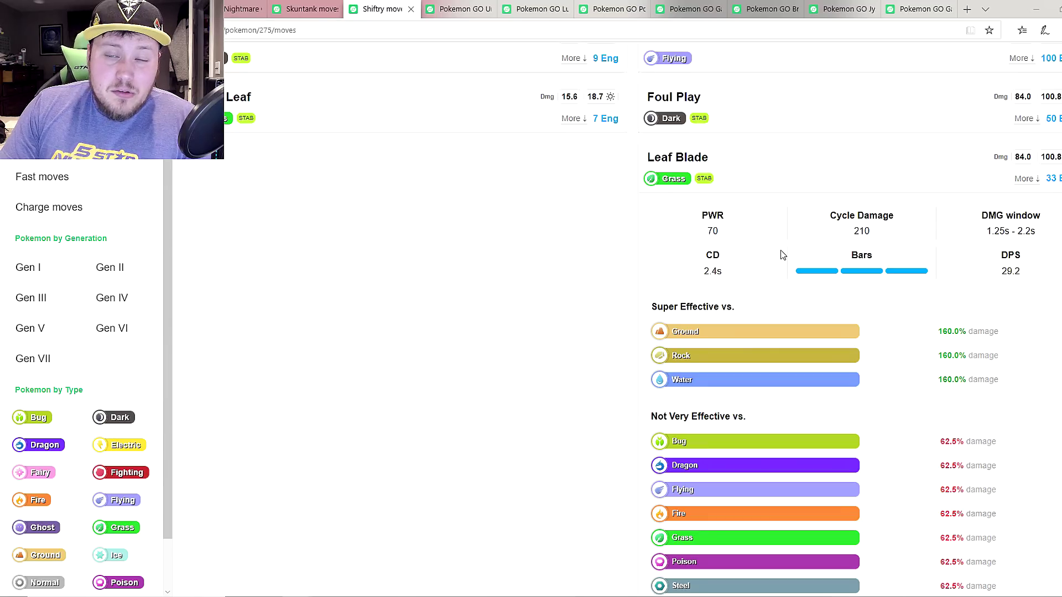
{"action": "scroll", "coordinate": [895, 230], "scroll_direction": "up", "scroll_amount": 2}
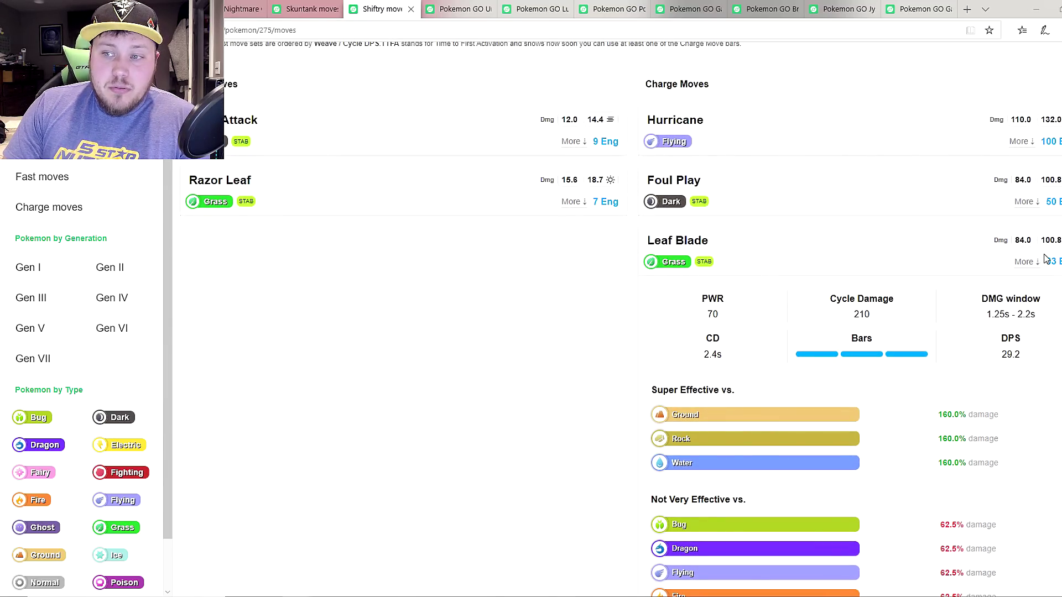
{"action": "left_click", "coordinate": [1027, 265]}
{"action": "scroll", "coordinate": [816, 414], "scroll_direction": "up", "scroll_amount": 5}
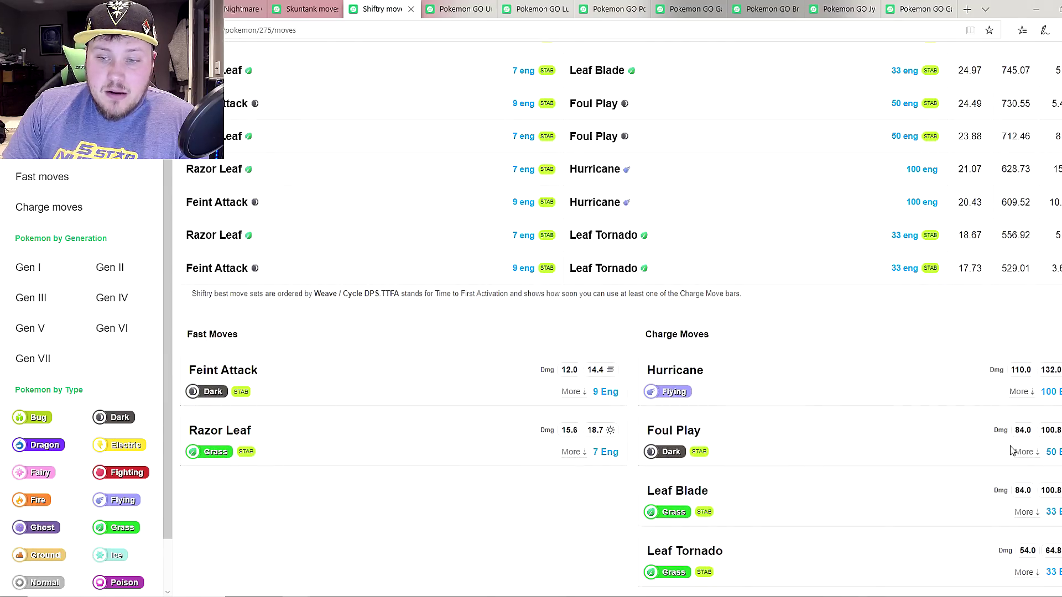
- Review the details of Shiftry's charge move Leaf Tornado, and collapse them
{"action": "left_click", "coordinate": [1027, 573]}
{"action": "scroll", "coordinate": [441, 379], "scroll_direction": "down", "scroll_amount": 4}
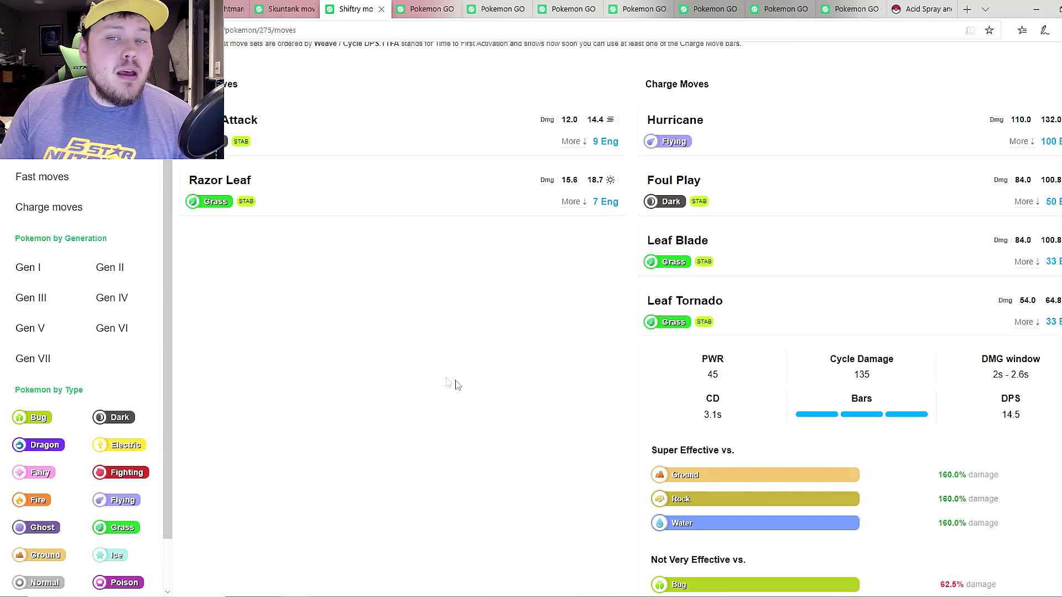
{"action": "left_click", "coordinate": [1023, 323]}
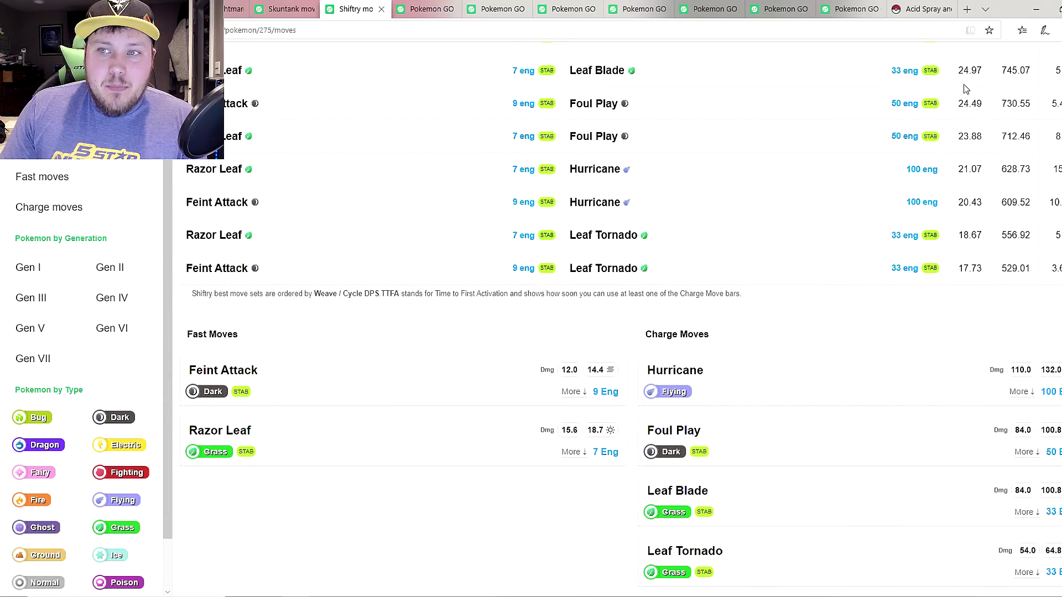
- Check Leaf Tornado's power, energy and stat effects in the comparison table of the Acid Spray and Leaf Tornado article
{"action": "left_click", "coordinate": [935, 7]}
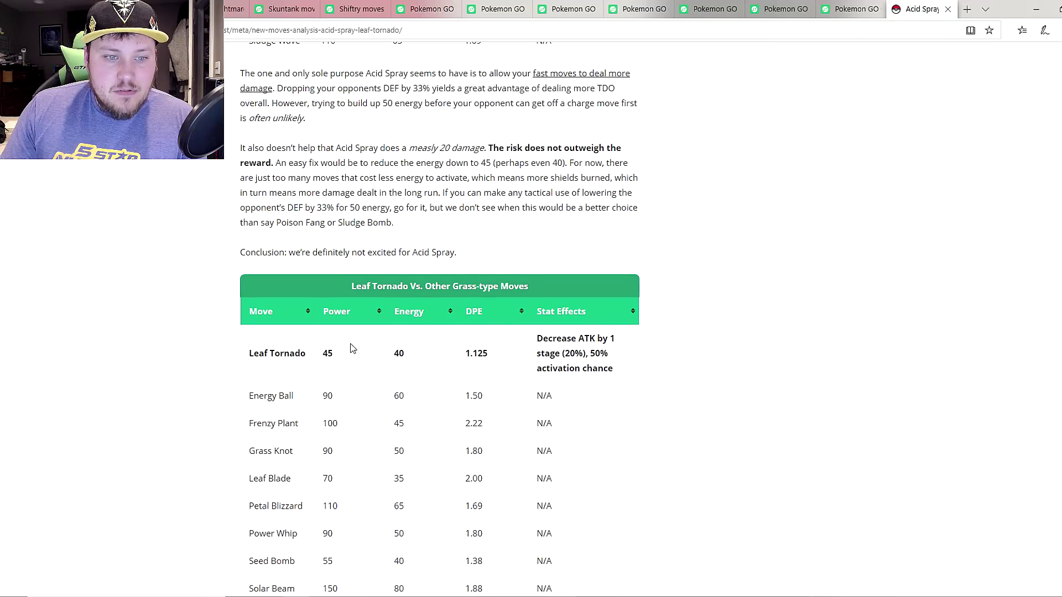
{"action": "left_click_drag", "start_coordinate": [334, 354], "coordinate": [327, 354]}
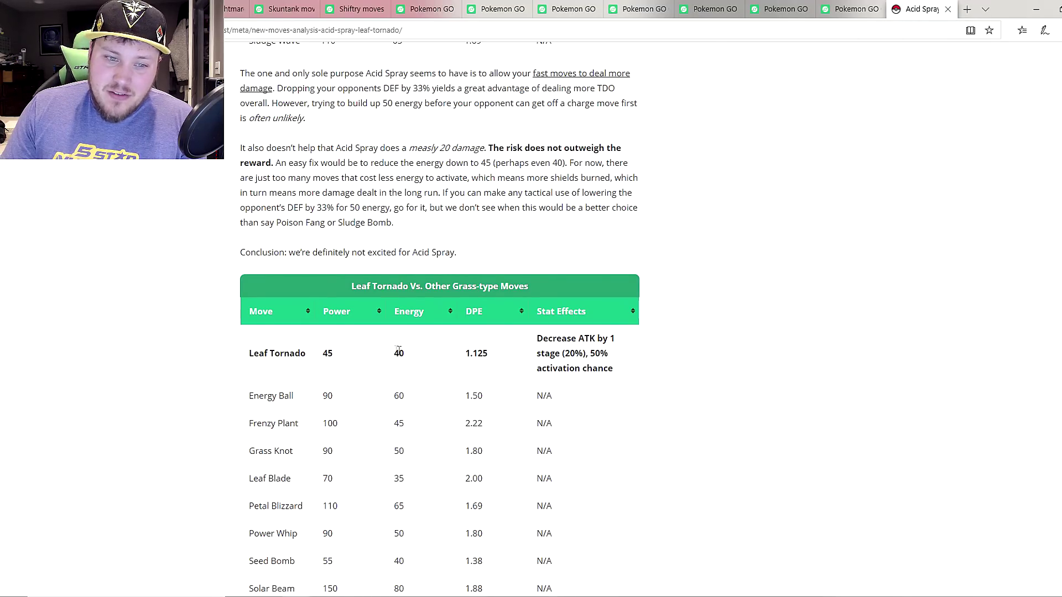
{"action": "left_click_drag", "start_coordinate": [408, 354], "coordinate": [391, 354]}
{"action": "left_click", "coordinate": [375, 343]}
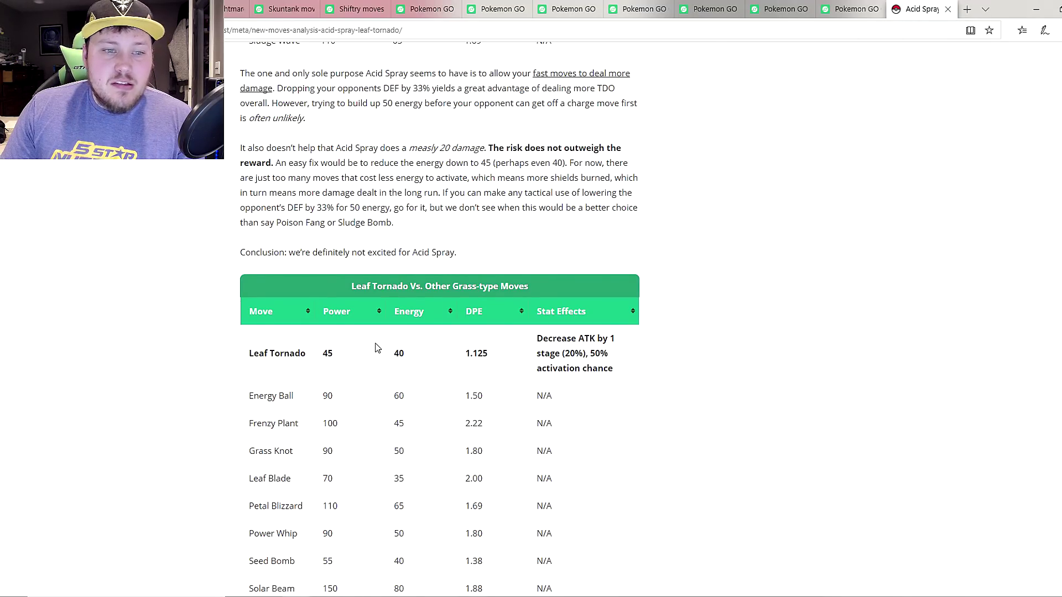
{"action": "left_click_drag", "start_coordinate": [587, 354], "coordinate": [654, 380]}
{"action": "left_click", "coordinate": [681, 377]}
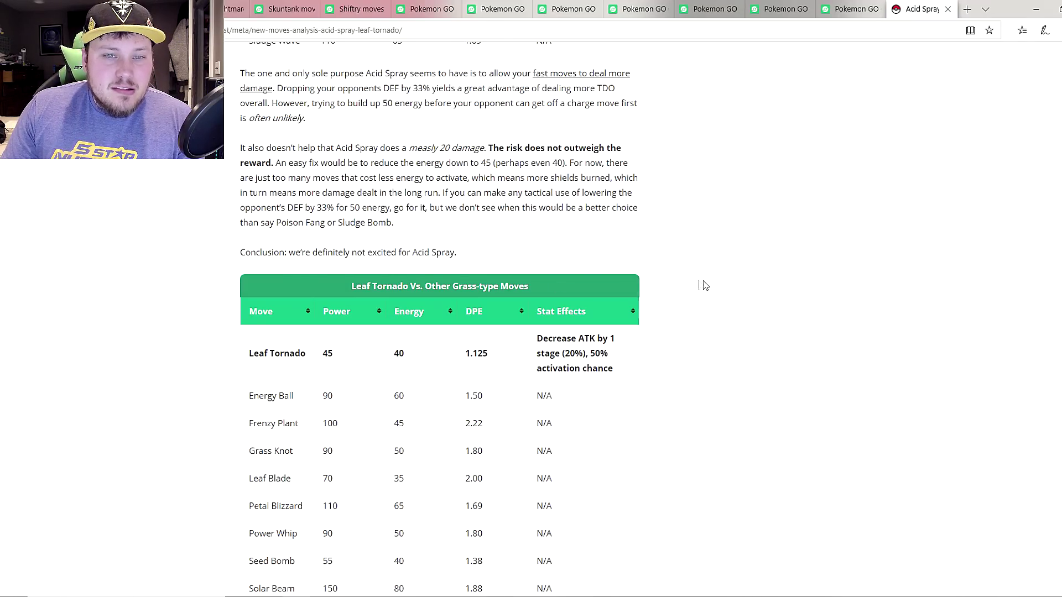
- Go back to Shiftry's moves page and review the details of the charge move Foul Play, leaving them collapsed
{"action": "left_click", "coordinate": [359, 11]}
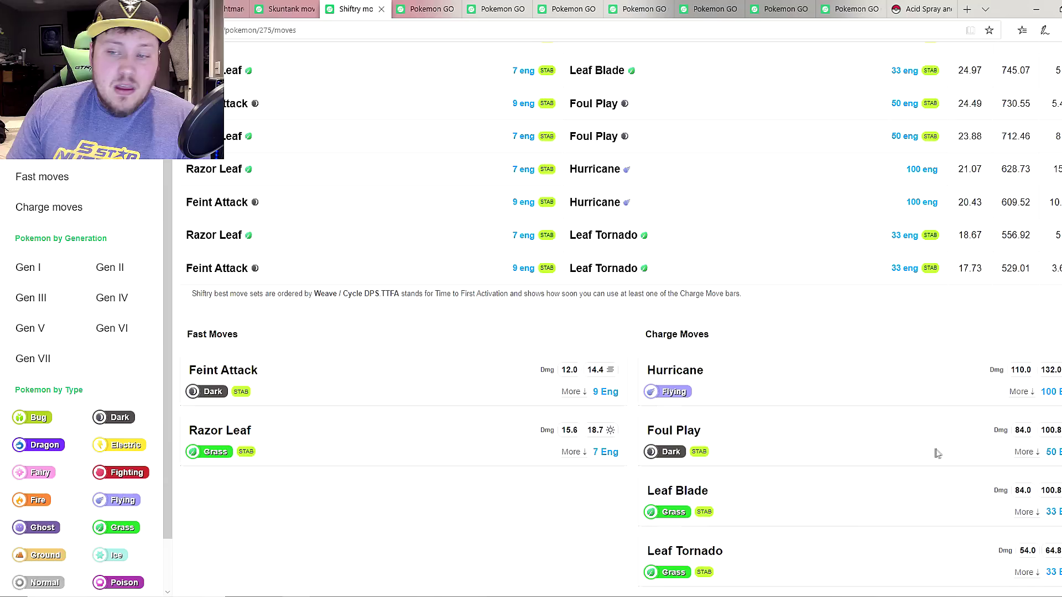
{"action": "left_click", "coordinate": [1026, 452]}
{"action": "scroll", "coordinate": [846, 475], "scroll_direction": "down", "scroll_amount": 4}
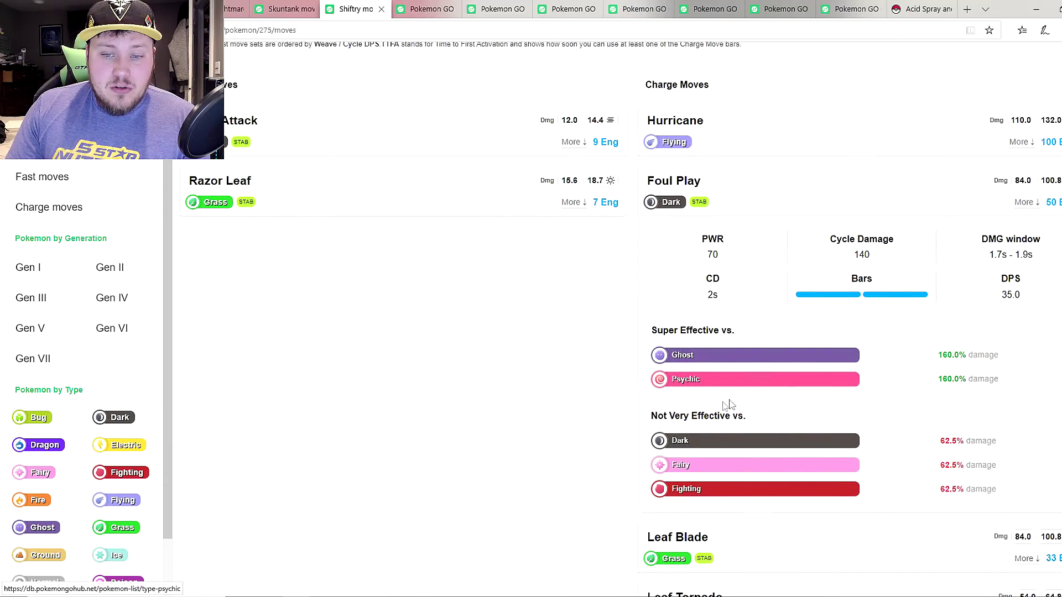
{"action": "scroll", "coordinate": [1031, 202], "scroll_direction": "up", "scroll_amount": 2}
{"action": "scroll", "coordinate": [1031, 203], "scroll_direction": "up", "scroll_amount": 2}
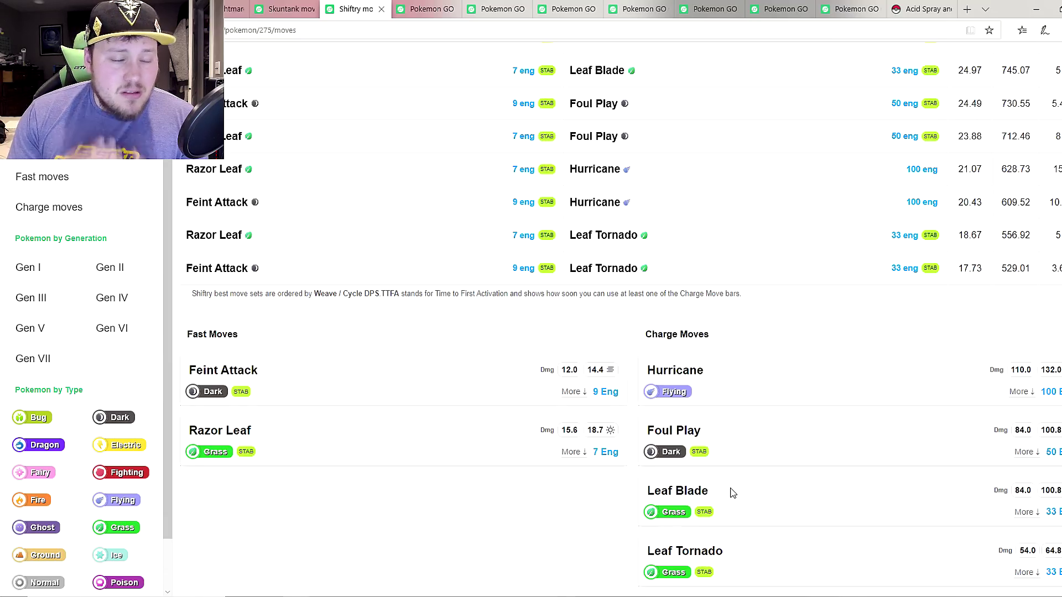
- Recheck Leaf Tornado's details on Shiftry's moves page and return to the table of move sets
{"action": "left_click", "coordinate": [1024, 572]}
{"action": "scroll", "coordinate": [774, 541], "scroll_direction": "down", "scroll_amount": 3}
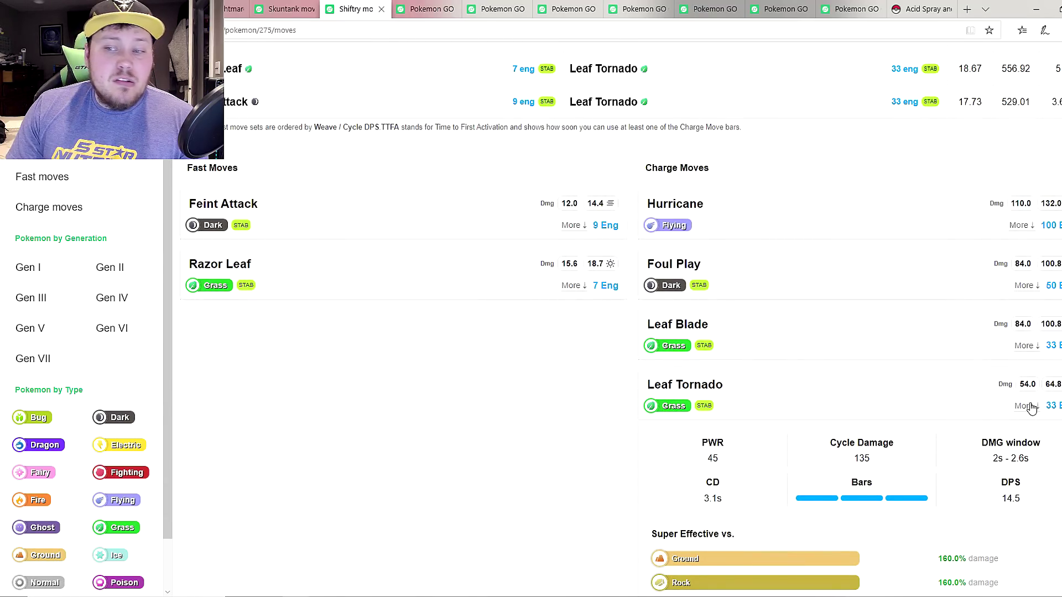
{"action": "scroll", "coordinate": [948, 421], "scroll_direction": "up", "scroll_amount": 3}
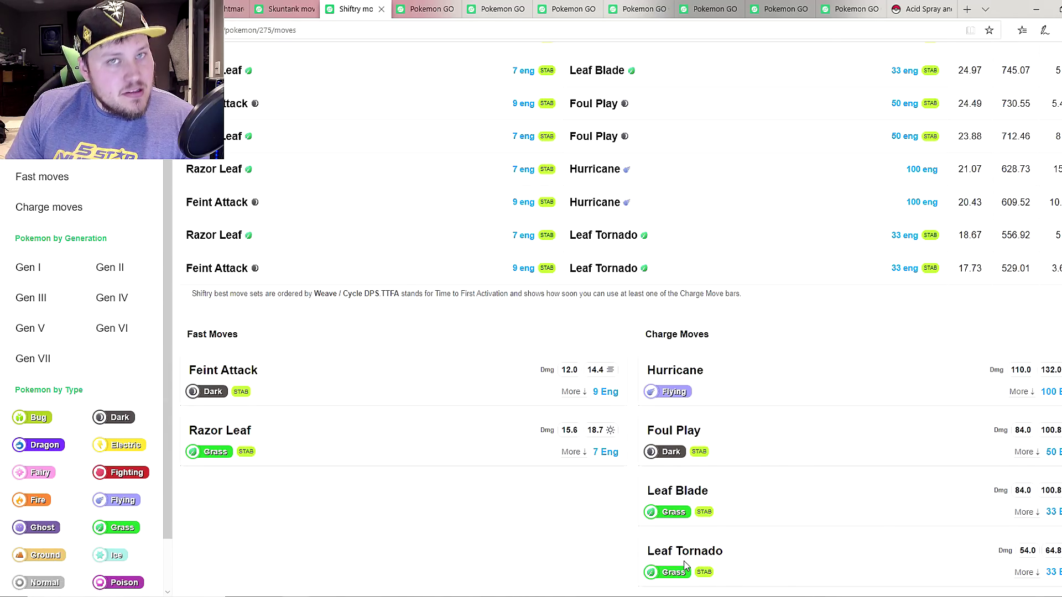
{"action": "scroll", "coordinate": [552, 276], "scroll_direction": "up", "scroll_amount": 2}
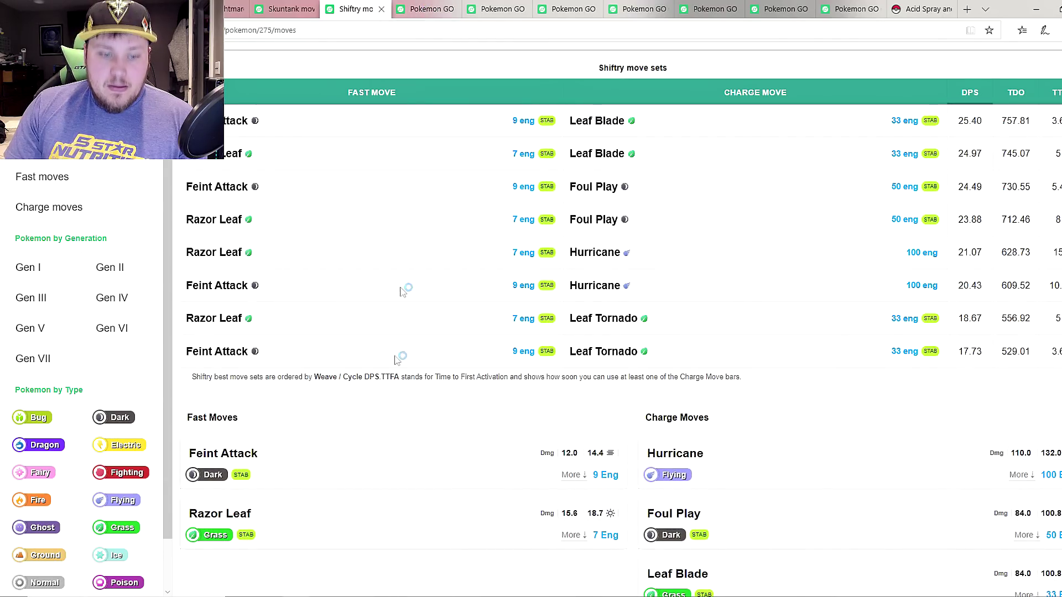
- Switch to the Pokemon stats spreadsheet and check Shiftry's types, IVs and current level along its row
{"action": "key", "text": "alt+Tab"}
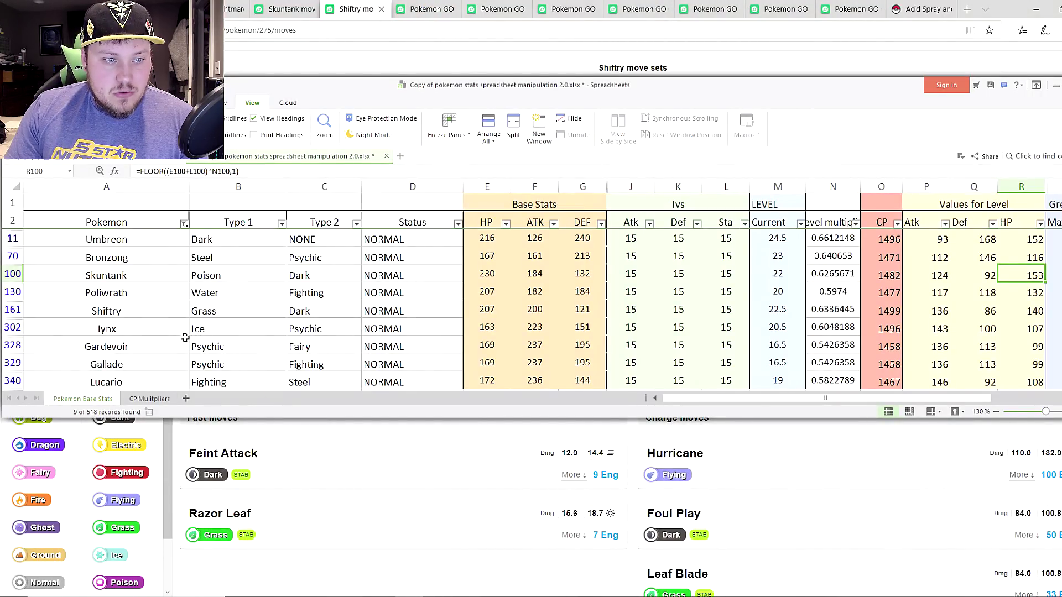
{"action": "left_click", "coordinate": [159, 315]}
{"action": "left_click", "coordinate": [211, 315]}
{"action": "left_click", "coordinate": [319, 317]}
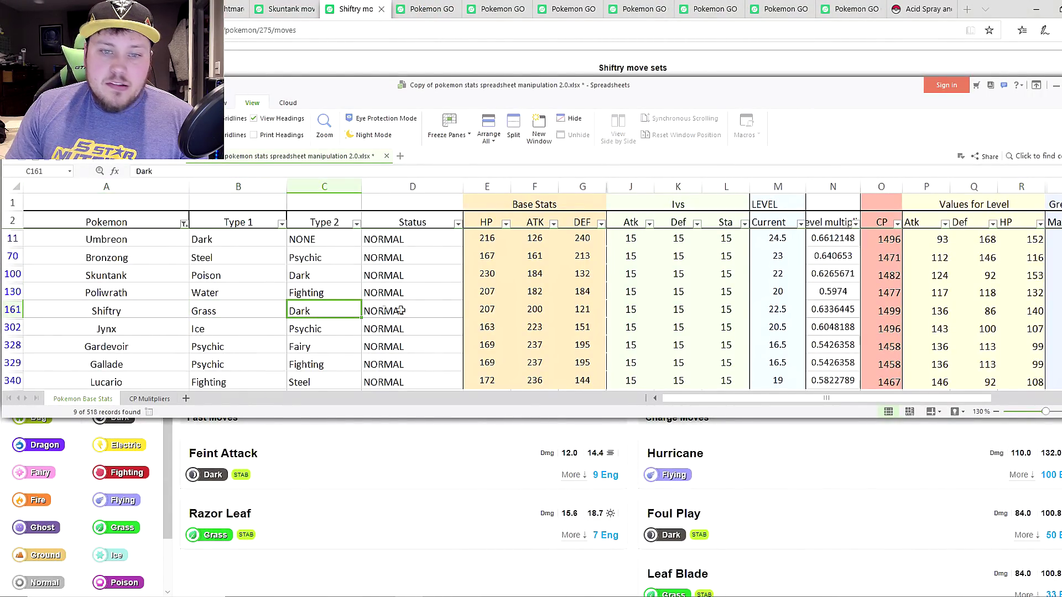
{"action": "left_click", "coordinate": [622, 318]}
{"action": "left_click", "coordinate": [672, 315]}
{"action": "left_click", "coordinate": [722, 312]}
{"action": "left_click", "coordinate": [757, 311]}
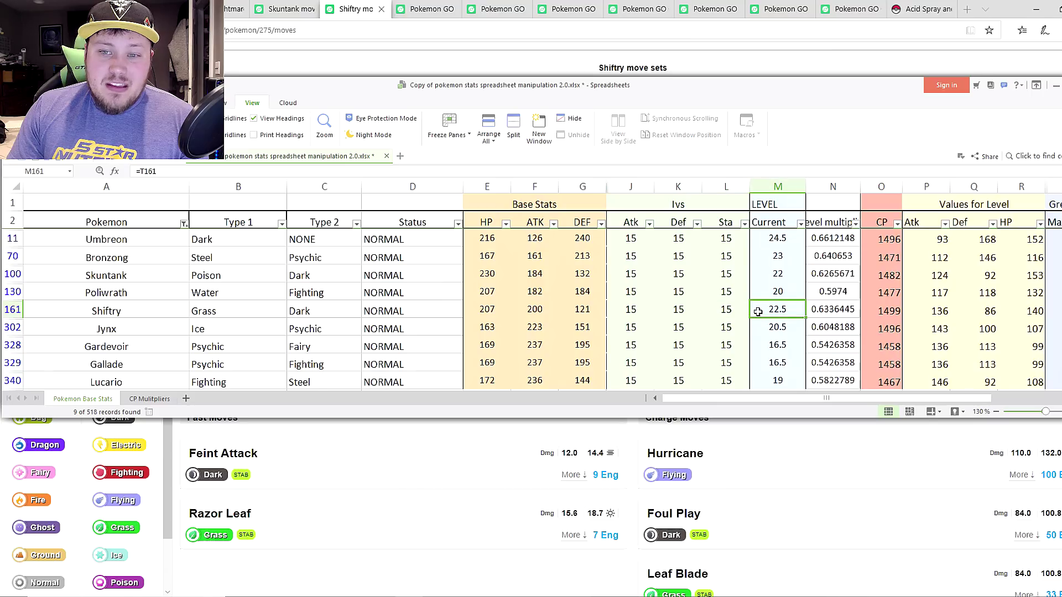
- Check Shiftry's CP and its attack, defense and HP values for level, ending on the attack value
{"action": "left_click", "coordinate": [884, 316]}
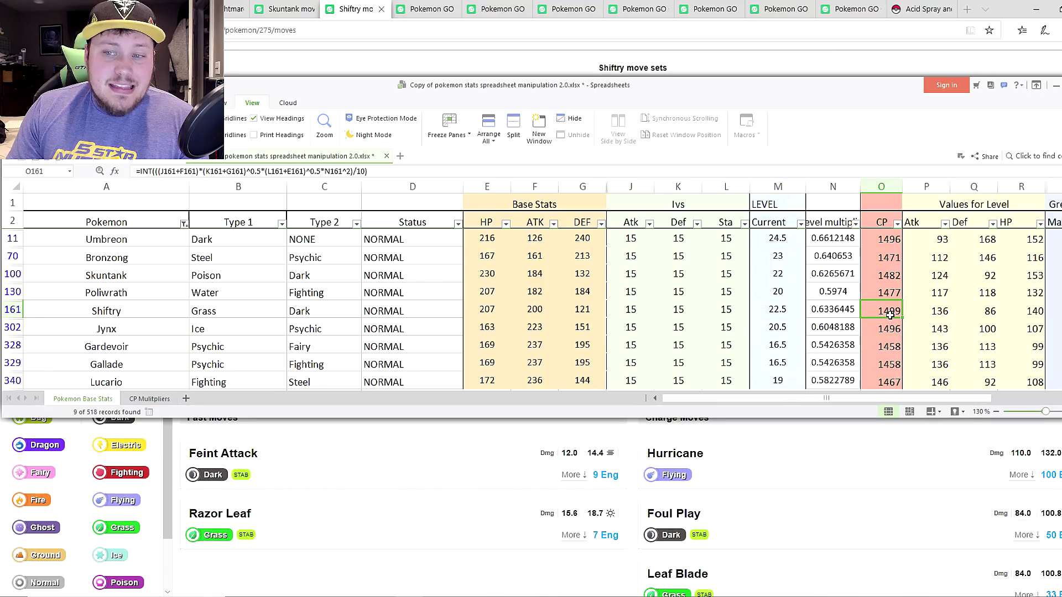
{"action": "left_click", "coordinate": [919, 309]}
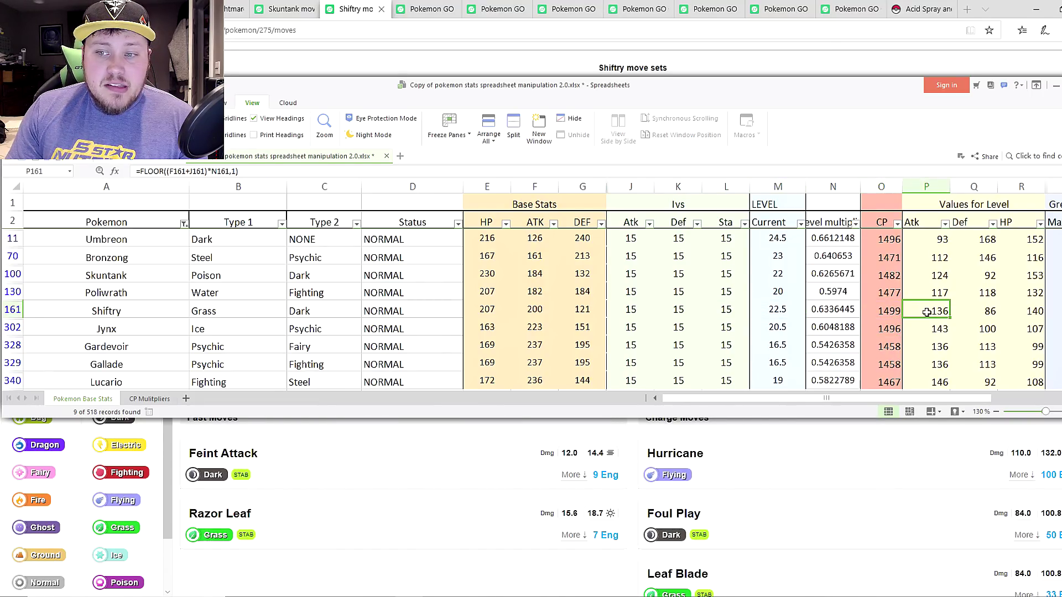
{"action": "left_click", "coordinate": [970, 310]}
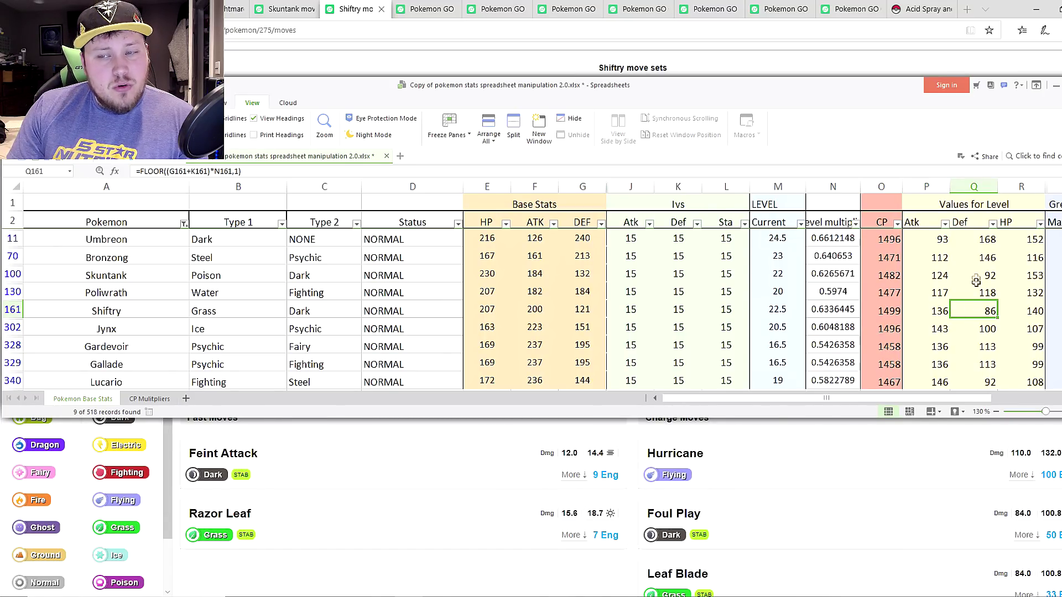
{"action": "left_click", "coordinate": [1022, 311]}
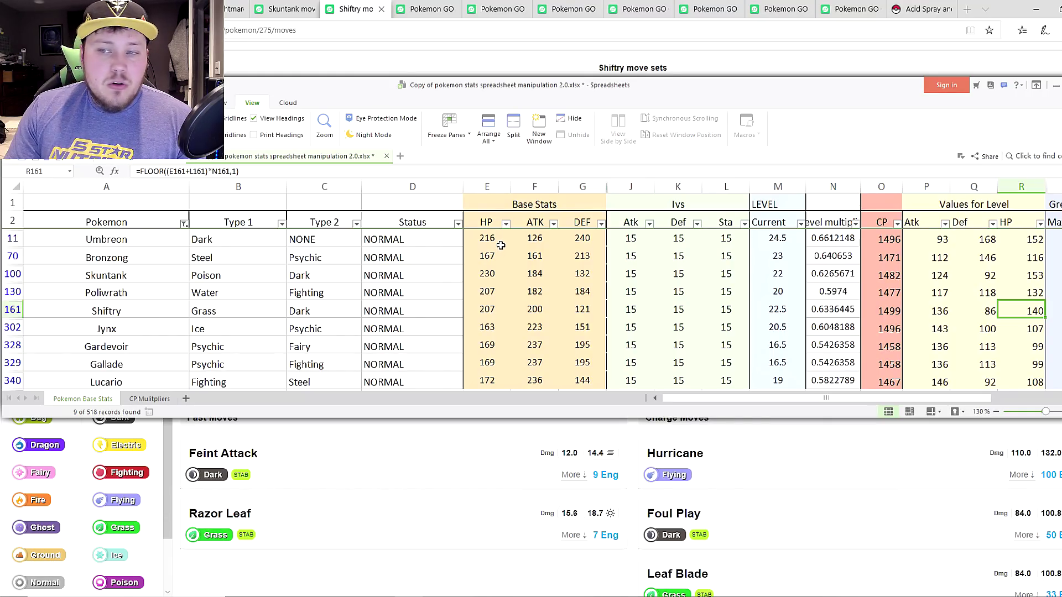
{"action": "left_click", "coordinate": [929, 310]}
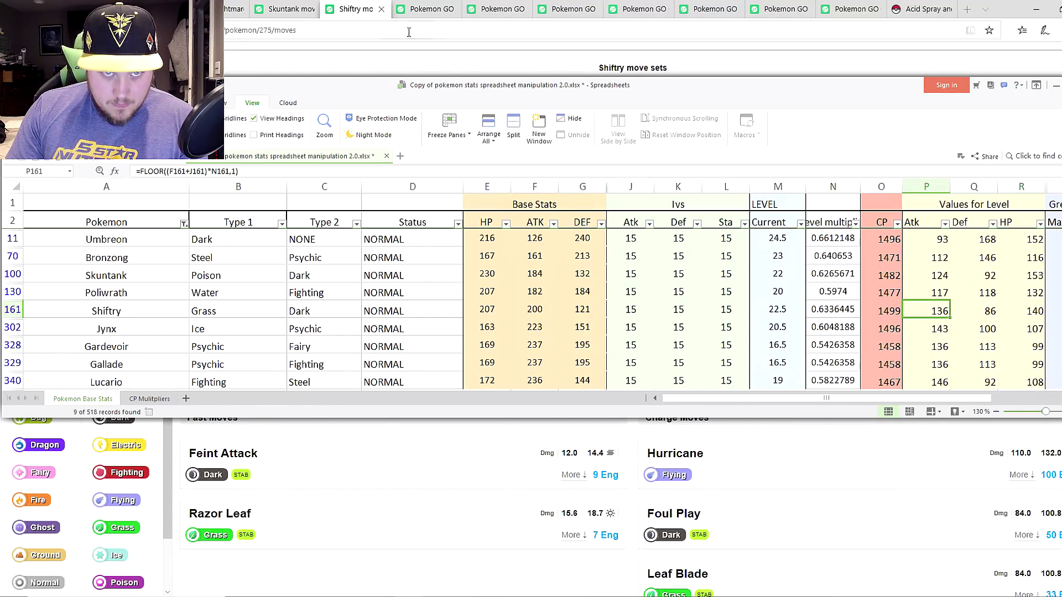
- Switch to Umbreon's GO Hub page in the browser and view its moves
{"action": "left_click", "coordinate": [429, 9]}
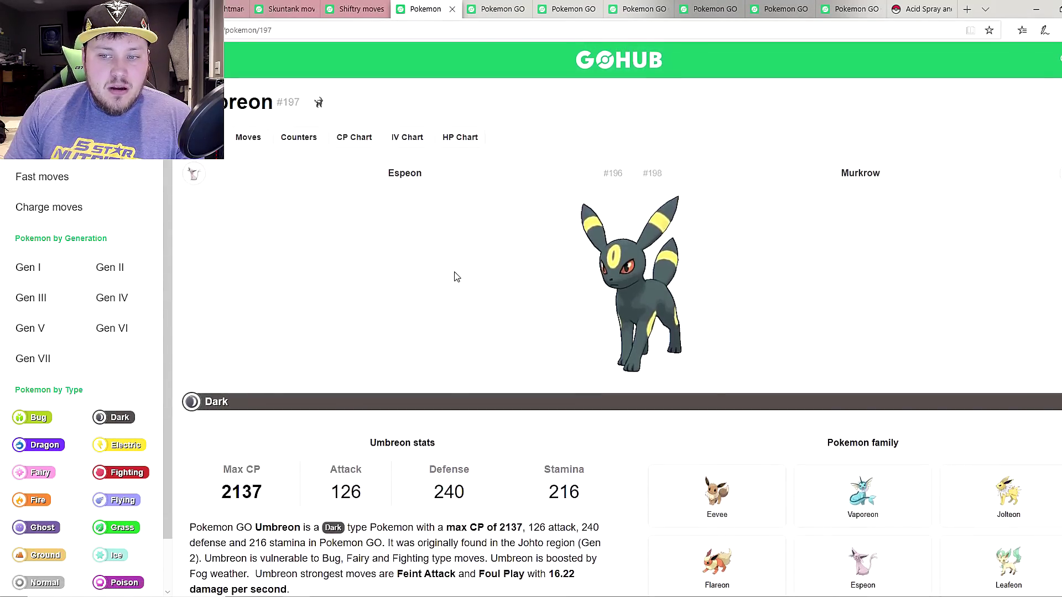
{"action": "left_click", "coordinate": [248, 138]}
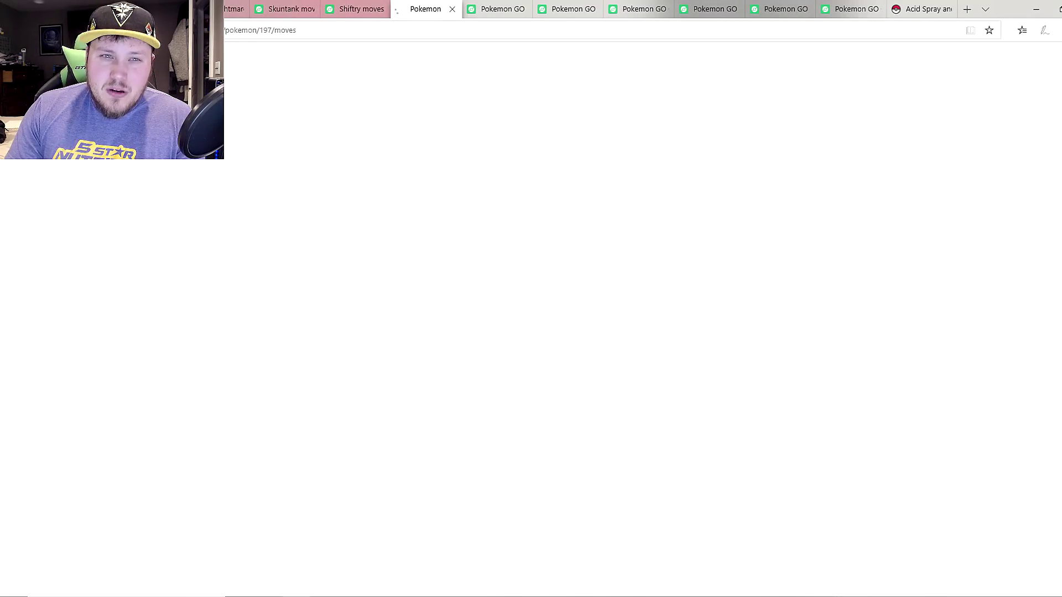
{"action": "scroll", "coordinate": [481, 299], "scroll_direction": "down", "scroll_amount": 2}
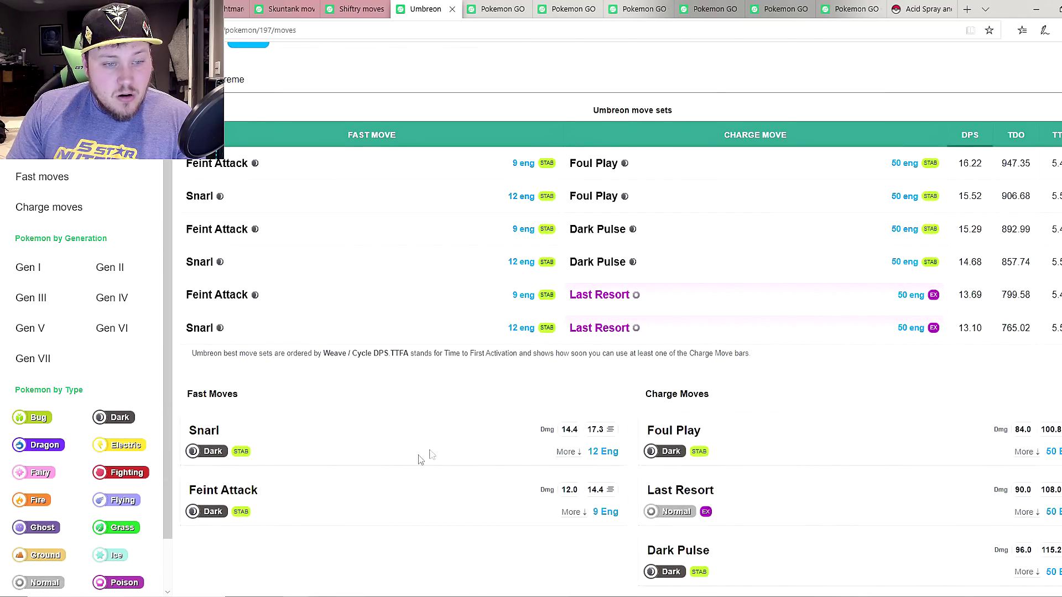
- Review the power, energy bars and type effectiveness of Umbreon's charge move Last Resort, and collapse the details
{"action": "left_click", "coordinate": [1026, 513]}
{"action": "scroll", "coordinate": [976, 526], "scroll_direction": "down", "scroll_amount": 4}
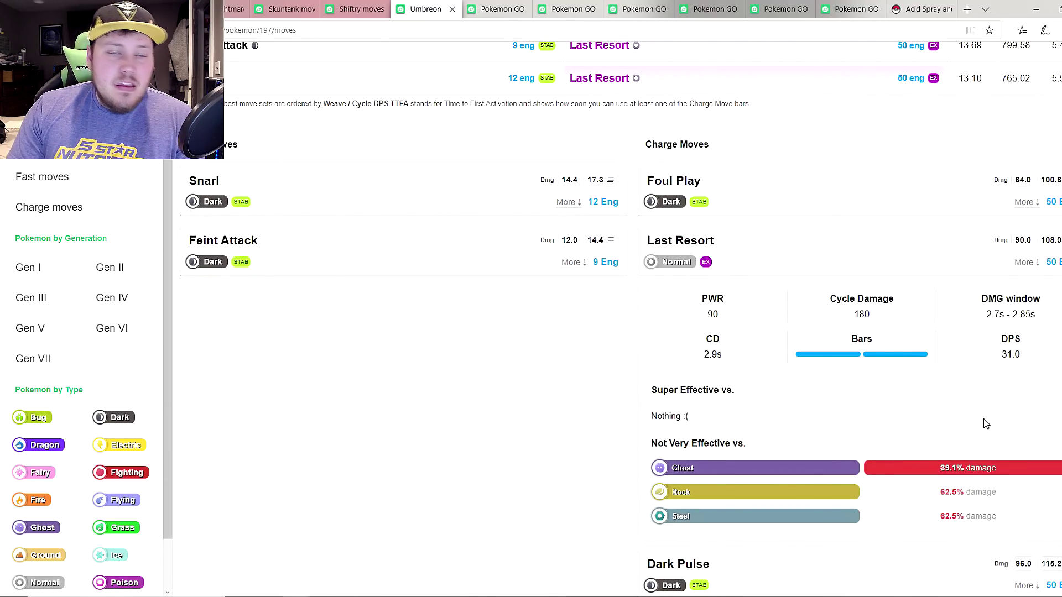
{"action": "scroll", "coordinate": [985, 423], "scroll_direction": "up", "scroll_amount": 2}
{"action": "scroll", "coordinate": [985, 422], "scroll_direction": "down", "scroll_amount": 2}
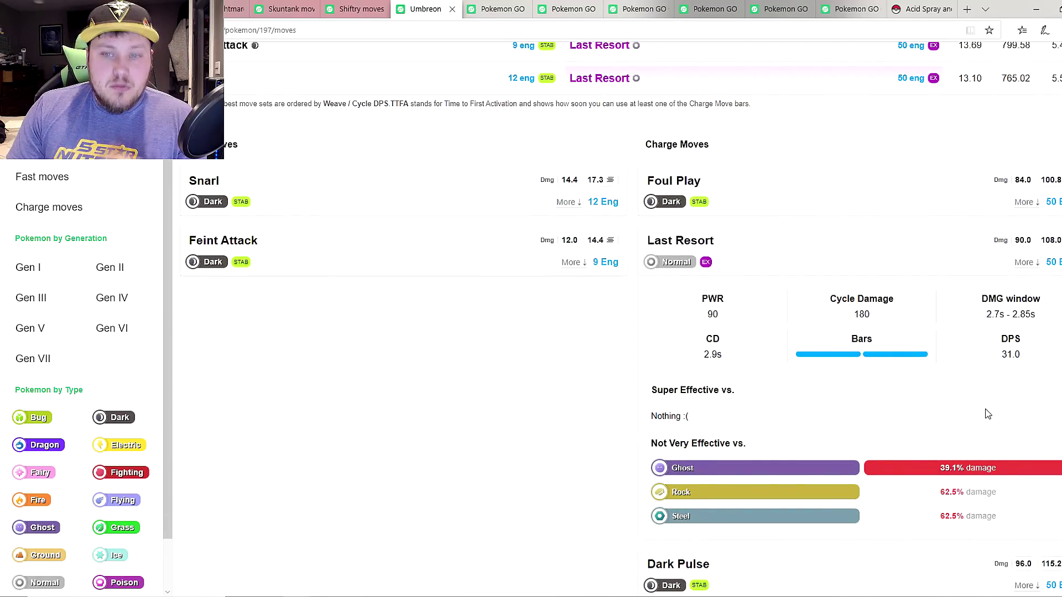
{"action": "left_click", "coordinate": [1027, 262]}
- Review the details of Umbreon's charge move Foul Play, and collapse them
{"action": "scroll", "coordinate": [1024, 256], "scroll_direction": "up", "scroll_amount": 6}
{"action": "left_click", "coordinate": [1024, 450]}
{"action": "scroll", "coordinate": [1024, 449], "scroll_direction": "down", "scroll_amount": 1}
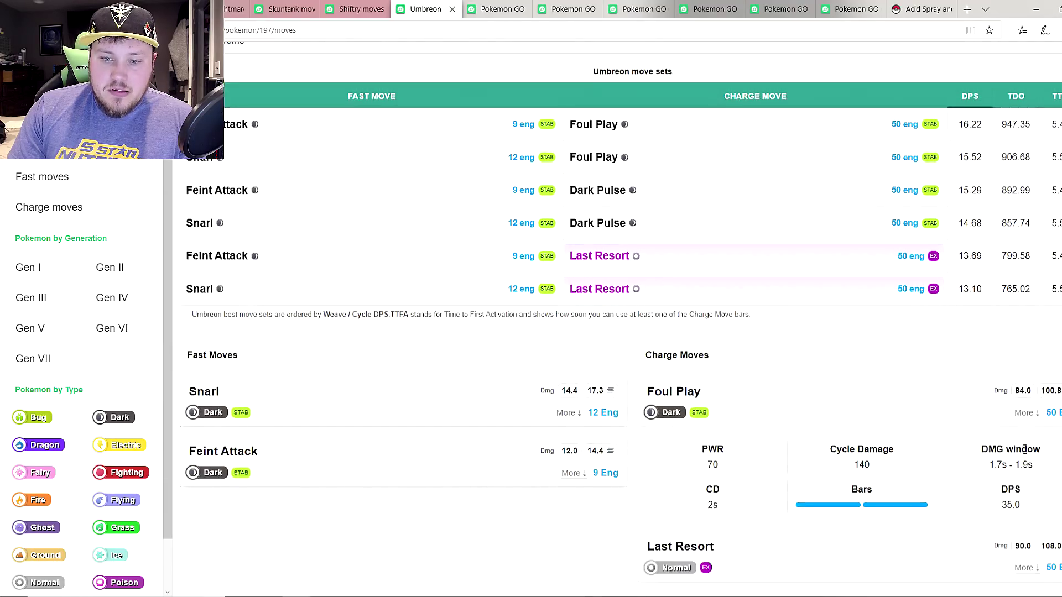
{"action": "left_click", "coordinate": [1024, 451]}
- Review the details of Umbreon's charge move Dark Pulse, leaving them collapsed
{"action": "left_click", "coordinate": [1027, 569]}
{"action": "scroll", "coordinate": [866, 524], "scroll_direction": "down", "scroll_amount": 4}
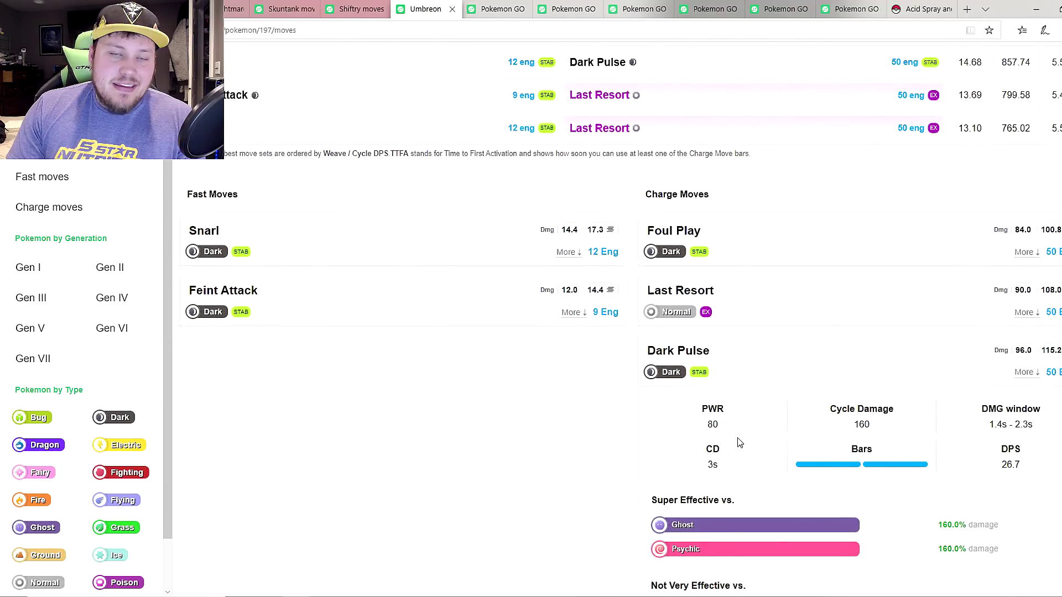
{"action": "scroll", "coordinate": [739, 436], "scroll_direction": "up", "scroll_amount": 2}
{"action": "scroll", "coordinate": [1029, 464], "scroll_direction": "up", "scroll_amount": 1}
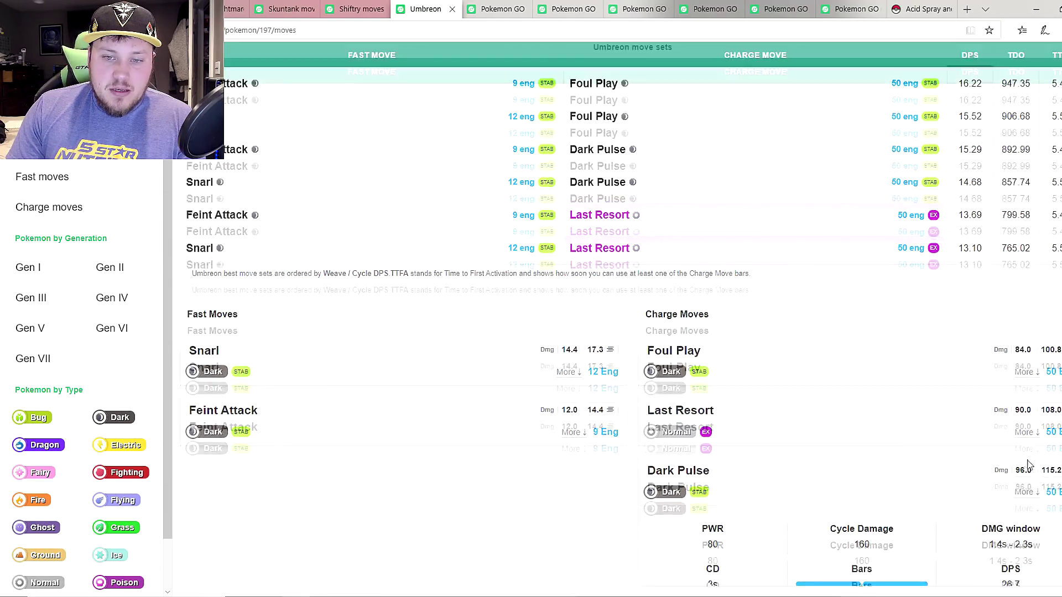
{"action": "scroll", "coordinate": [1030, 464], "scroll_direction": "up", "scroll_amount": 2}
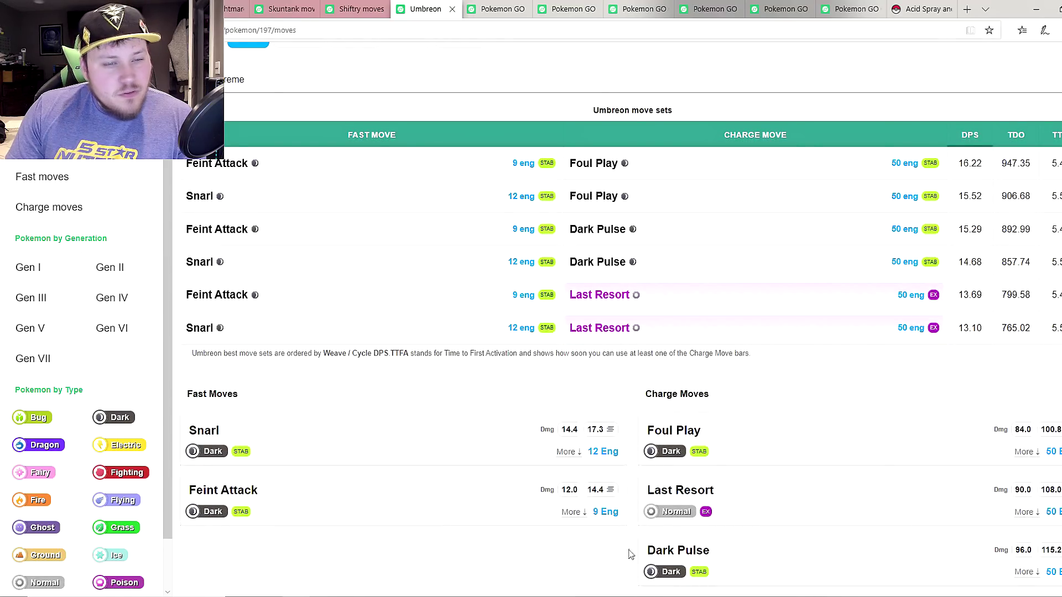
- Recheck Last Resort's type effectiveness, collapse its details and return to Umbreon's table of move sets
{"action": "left_click", "coordinate": [1024, 512]}
{"action": "scroll", "coordinate": [897, 517], "scroll_direction": "down", "scroll_amount": 5}
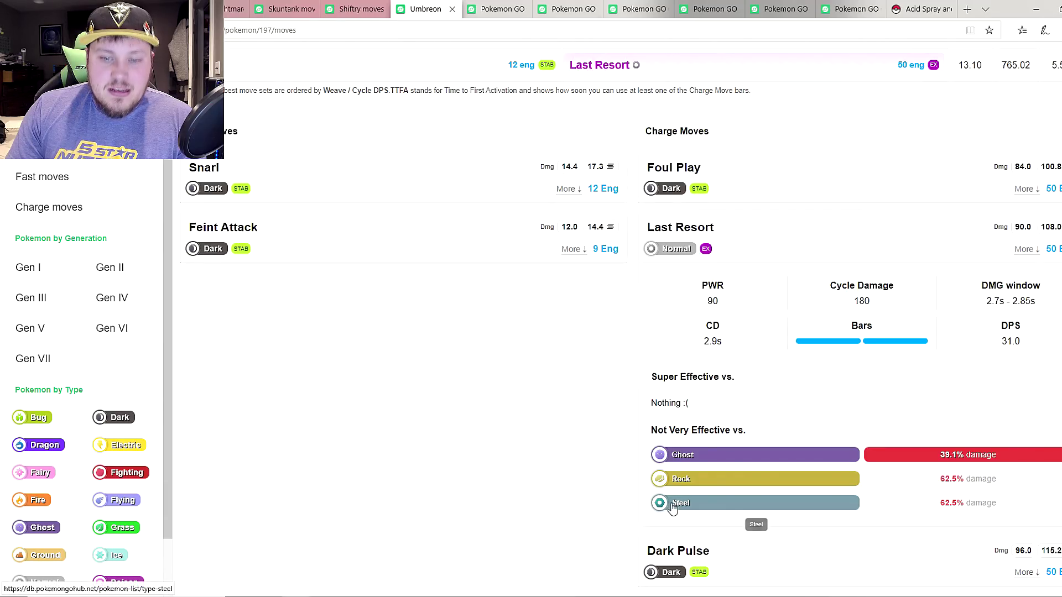
{"action": "left_click", "coordinate": [1026, 250]}
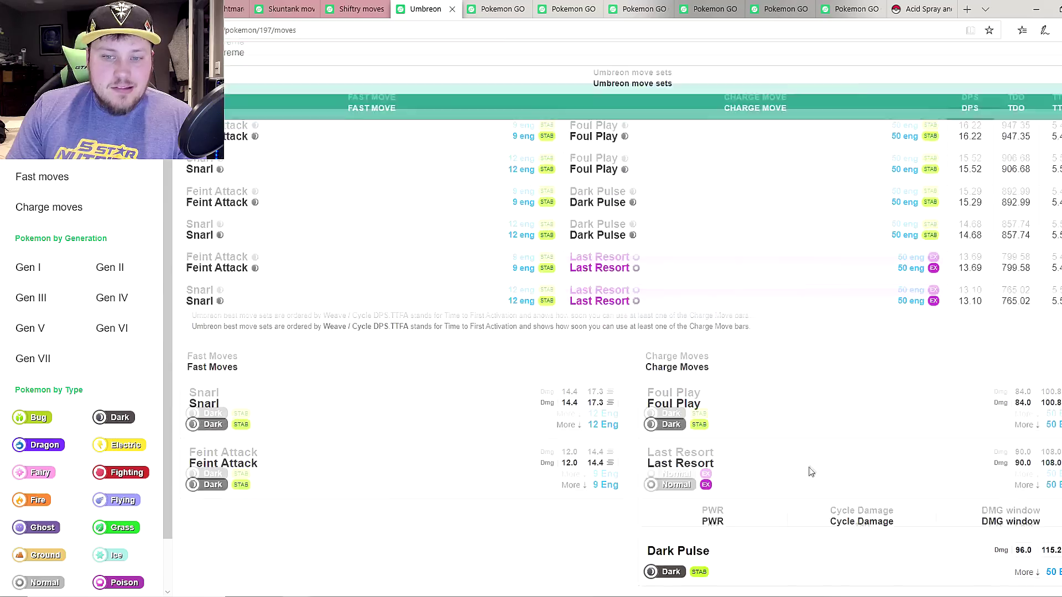
{"action": "scroll", "coordinate": [613, 437], "scroll_direction": "up", "scroll_amount": 3}
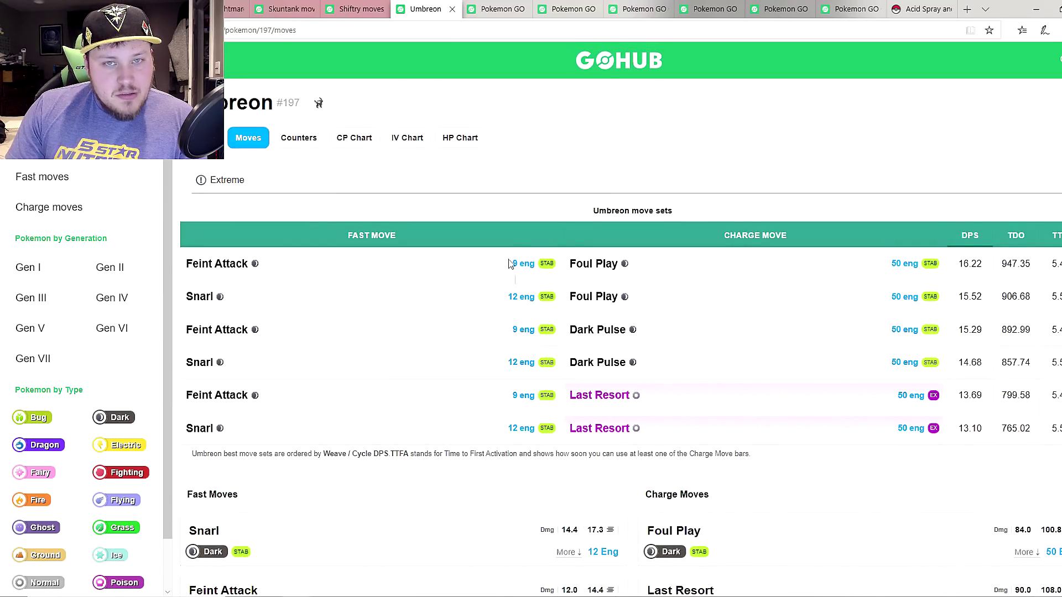
- Switch to the stats spreadsheet and go through Umbreon's row from its name to its current level
{"action": "key", "text": "alt+Tab"}
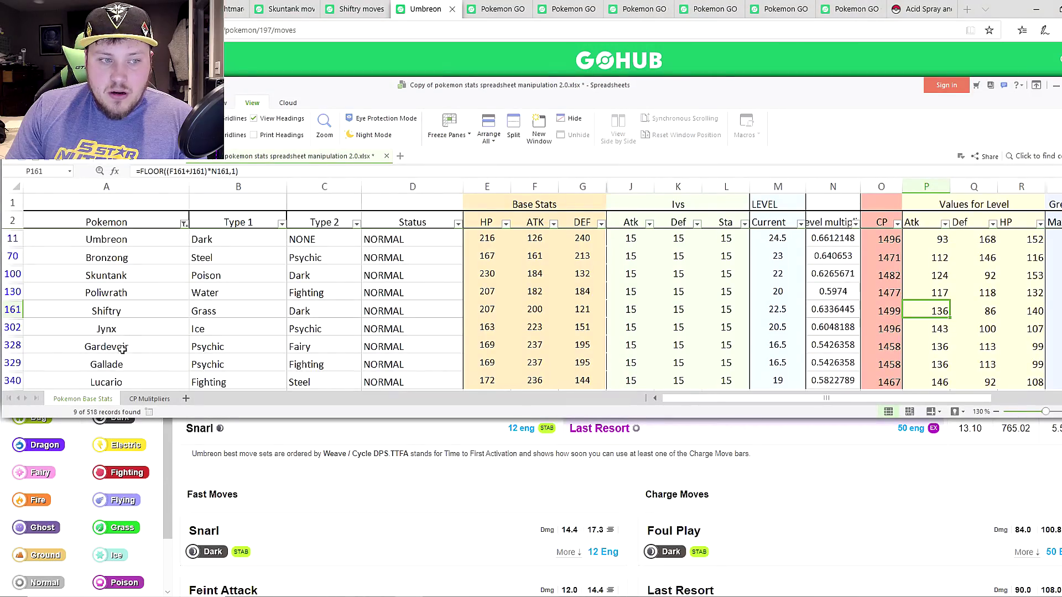
{"action": "left_click", "coordinate": [149, 239]}
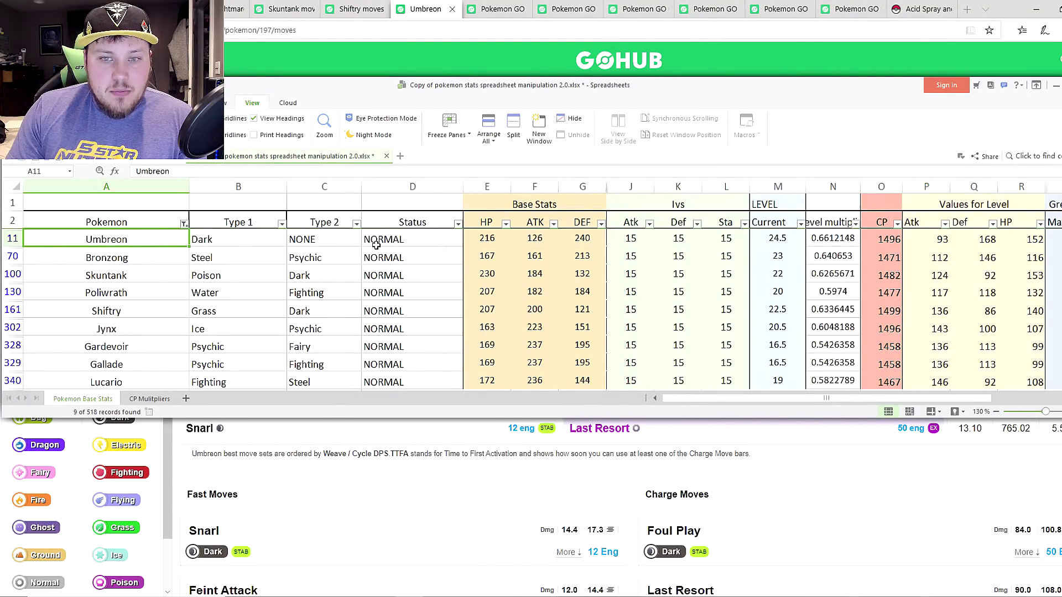
{"action": "key", "text": "Right"}
{"action": "key", "text": "Right"}
{"action": "key", "text": "Right"}
{"action": "key", "text": "Right"}
{"action": "key", "text": "Right"}
{"action": "key", "text": "Right"}
{"action": "key", "text": "Right"}
{"action": "key", "text": "Right"}
{"action": "key", "text": "Right"}
{"action": "key", "text": "Right"}
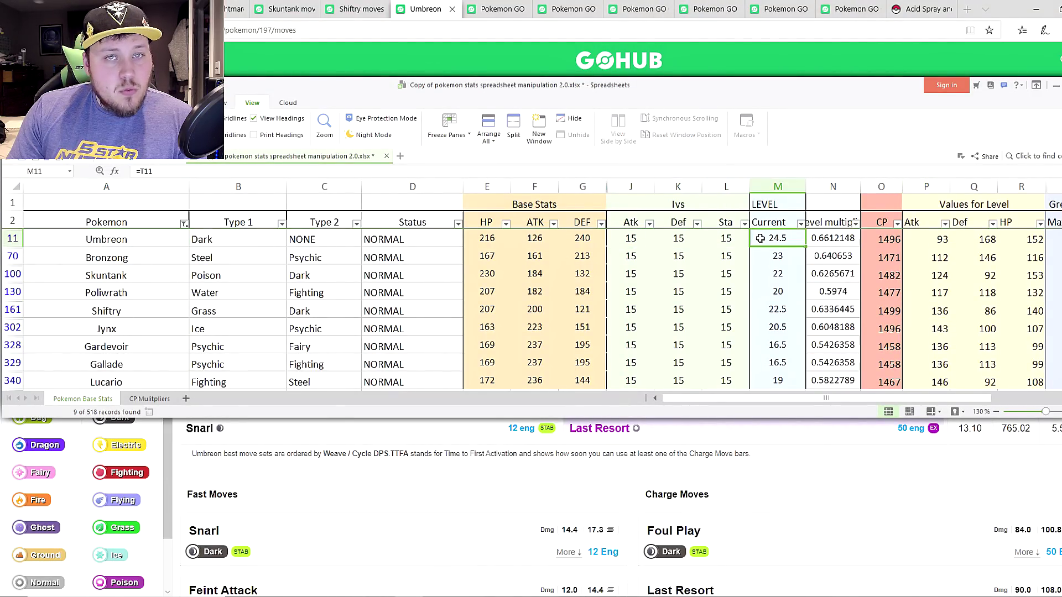
- Check Umbreon's CP and its attack, defense and HP values for level
{"action": "left_click", "coordinate": [872, 242]}
{"action": "left_click", "coordinate": [921, 241]}
{"action": "left_click", "coordinate": [972, 239]}
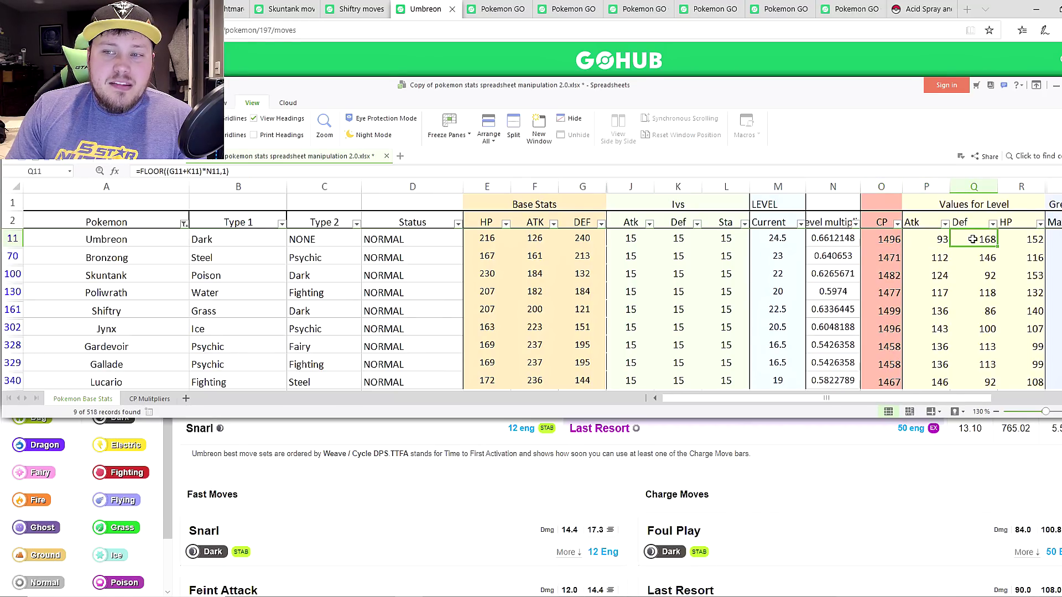
{"action": "left_click", "coordinate": [1025, 239]}
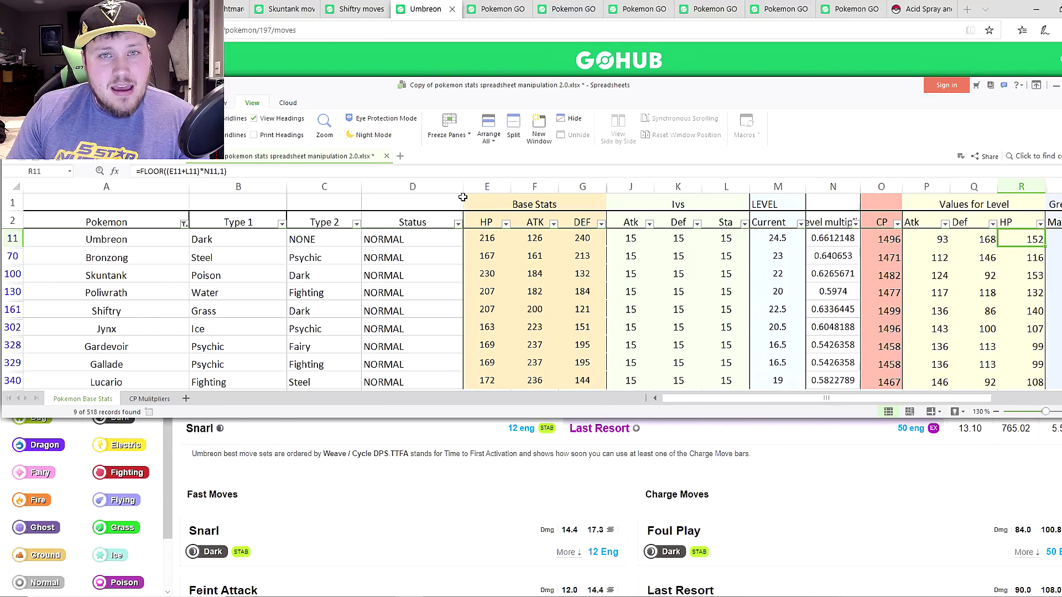
- Switch to Lucario's GO Hub page in the browser and view its move sets, fast moves and charge moves
{"action": "mouse_move", "coordinate": [501, 5]}
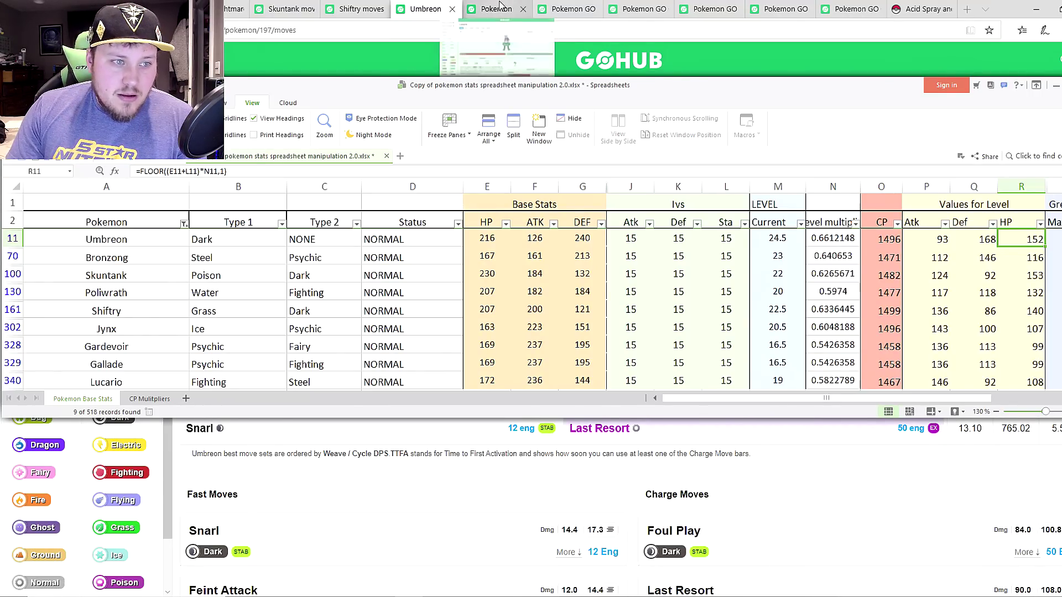
{"action": "left_click", "coordinate": [501, 7]}
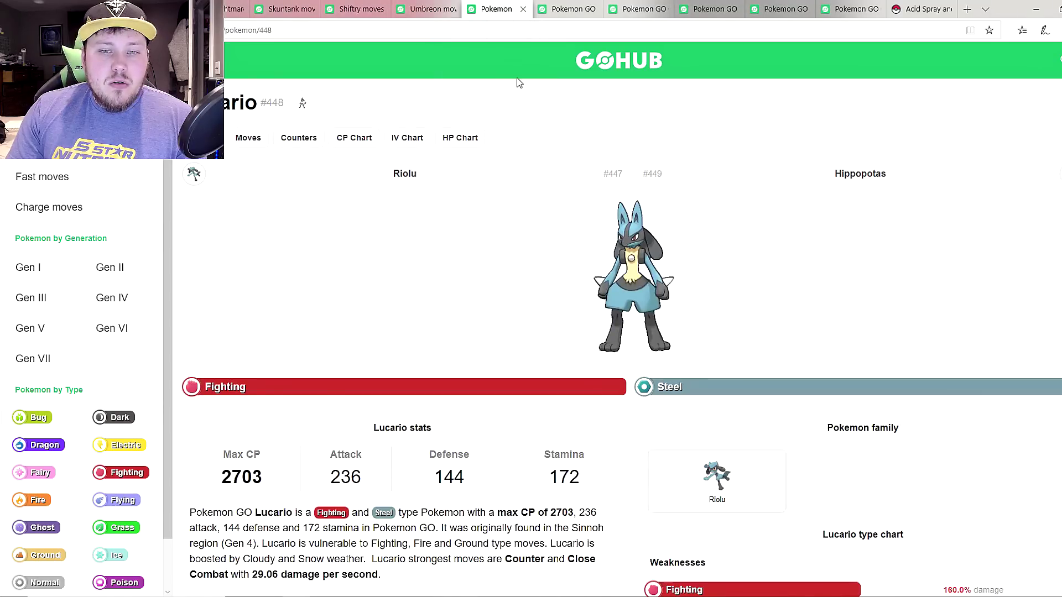
{"action": "left_click", "coordinate": [253, 141]}
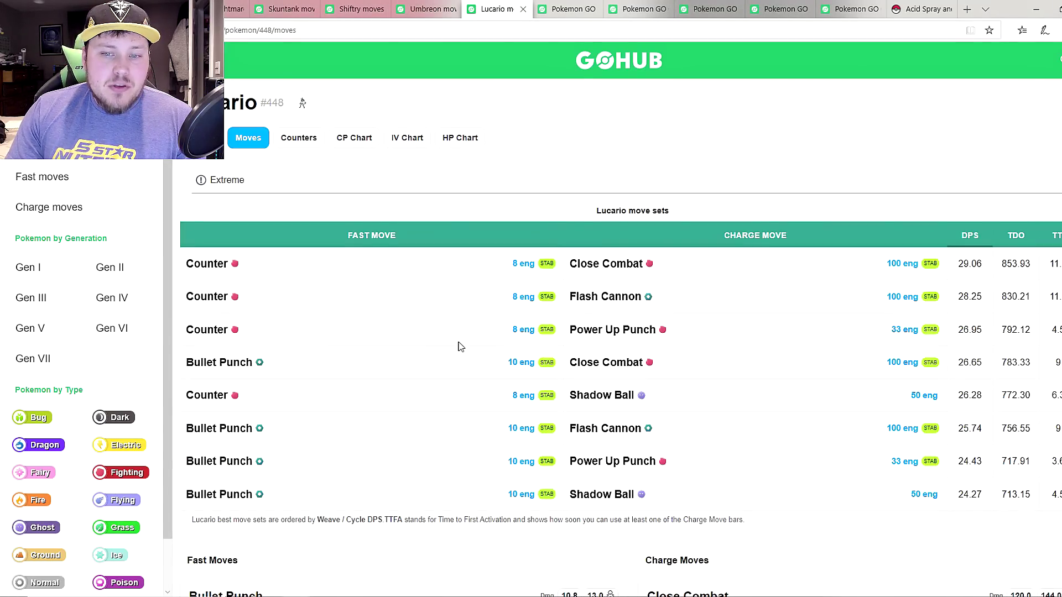
{"action": "scroll", "coordinate": [462, 348], "scroll_direction": "down", "scroll_amount": 4}
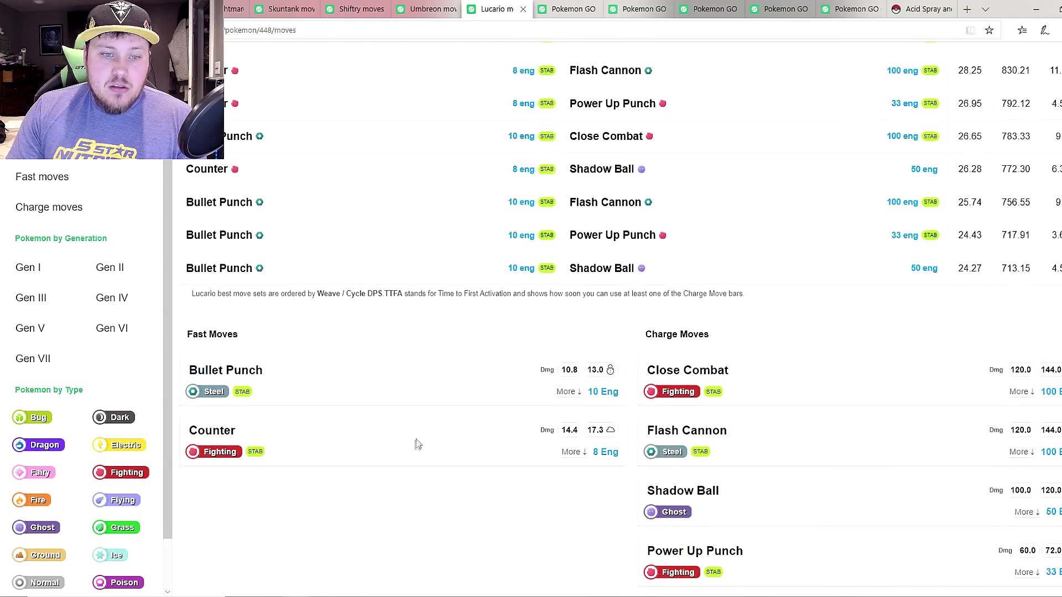
- Review the power, energy bars and type effectiveness of Lucario's charge move Shadow Ball, and collapse the details
{"action": "left_click", "coordinate": [1021, 518]}
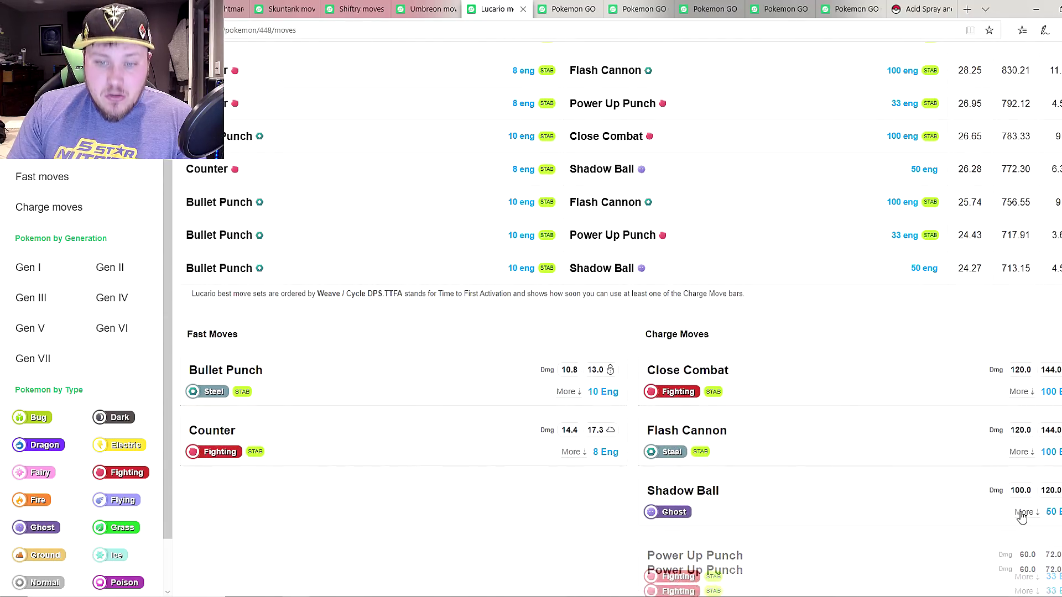
{"action": "scroll", "coordinate": [939, 485], "scroll_direction": "down", "scroll_amount": 5}
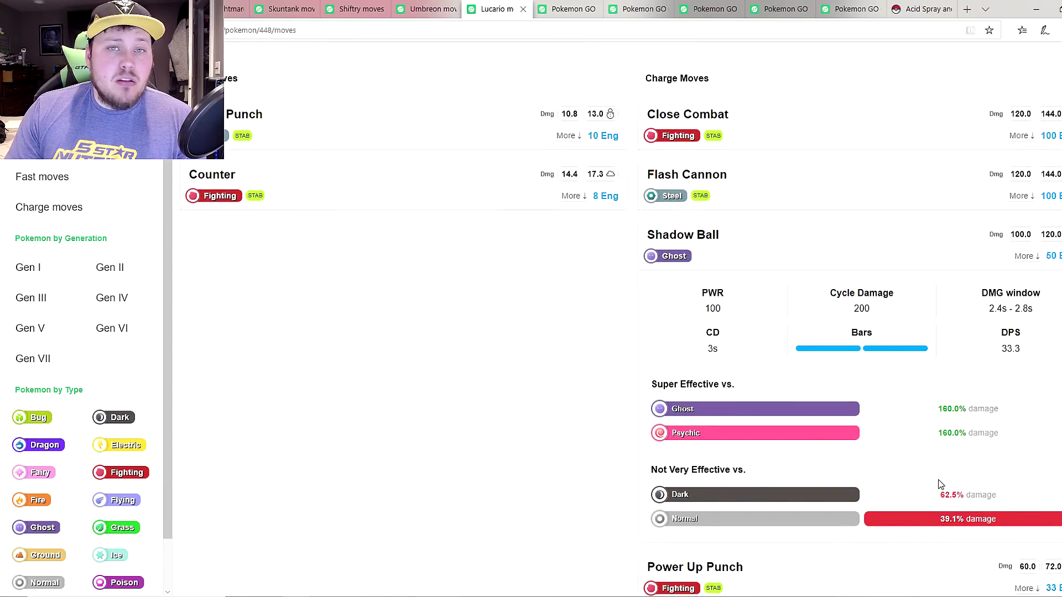
{"action": "scroll", "coordinate": [973, 470], "scroll_direction": "up", "scroll_amount": 2}
{"action": "left_click", "coordinate": [1029, 341]}
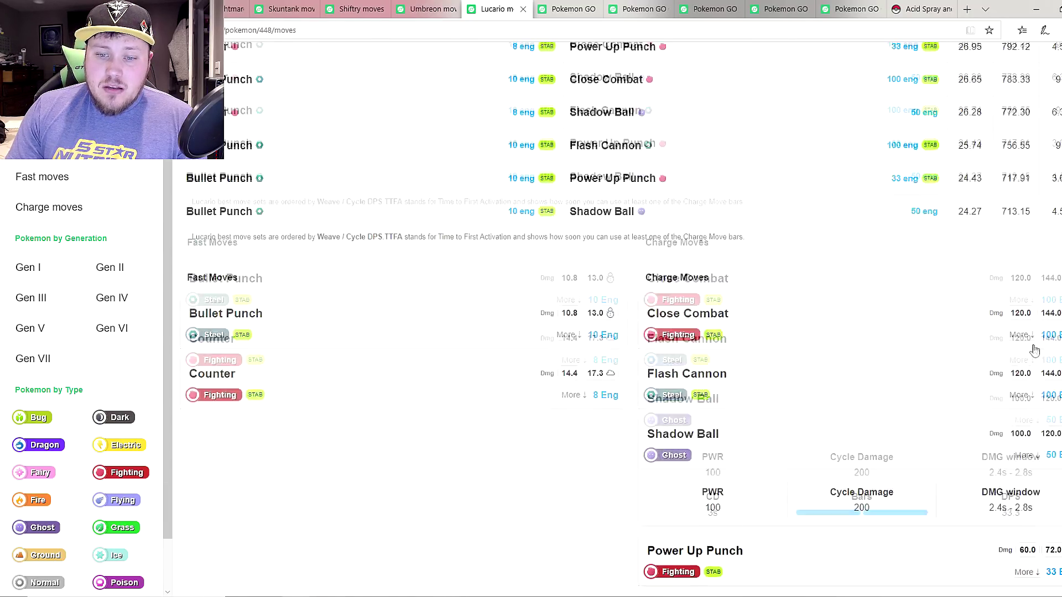
- Expand the details of Lucario's charge move Power Up Punch and review its power, energy bars and type effectiveness
{"action": "left_click", "coordinate": [1027, 573]}
{"action": "scroll", "coordinate": [761, 505], "scroll_direction": "down", "scroll_amount": 6}
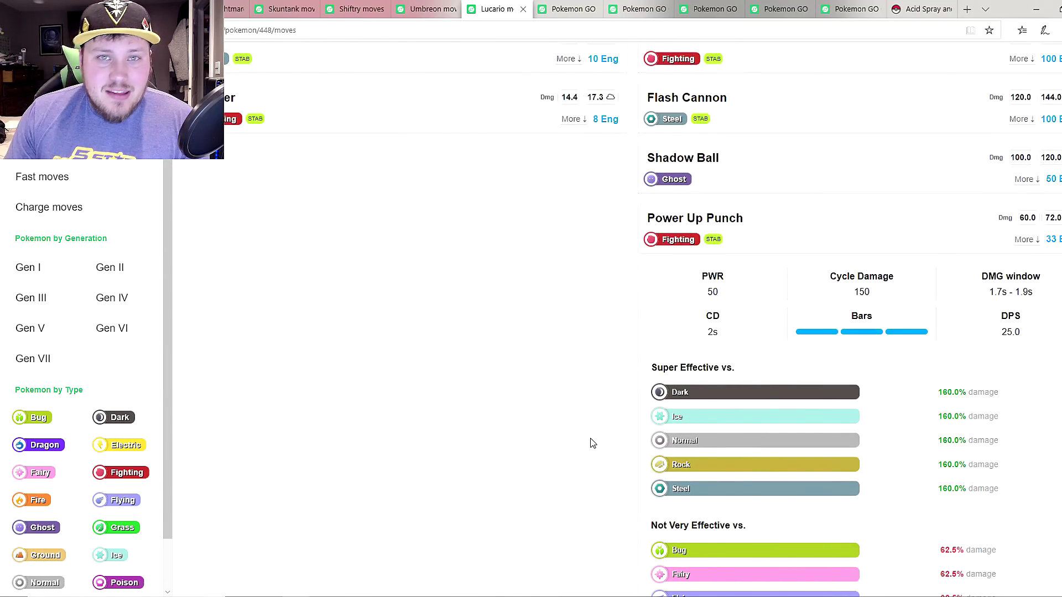
{"action": "scroll", "coordinate": [589, 438], "scroll_direction": "down", "scroll_amount": 2}
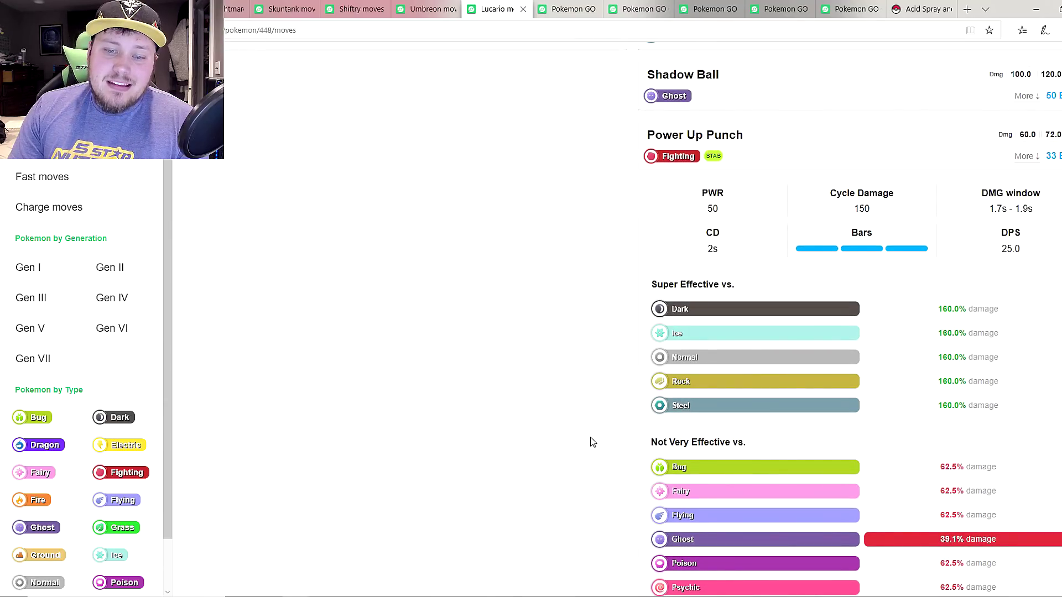
{"action": "scroll", "coordinate": [590, 449], "scroll_direction": "up", "scroll_amount": 2}
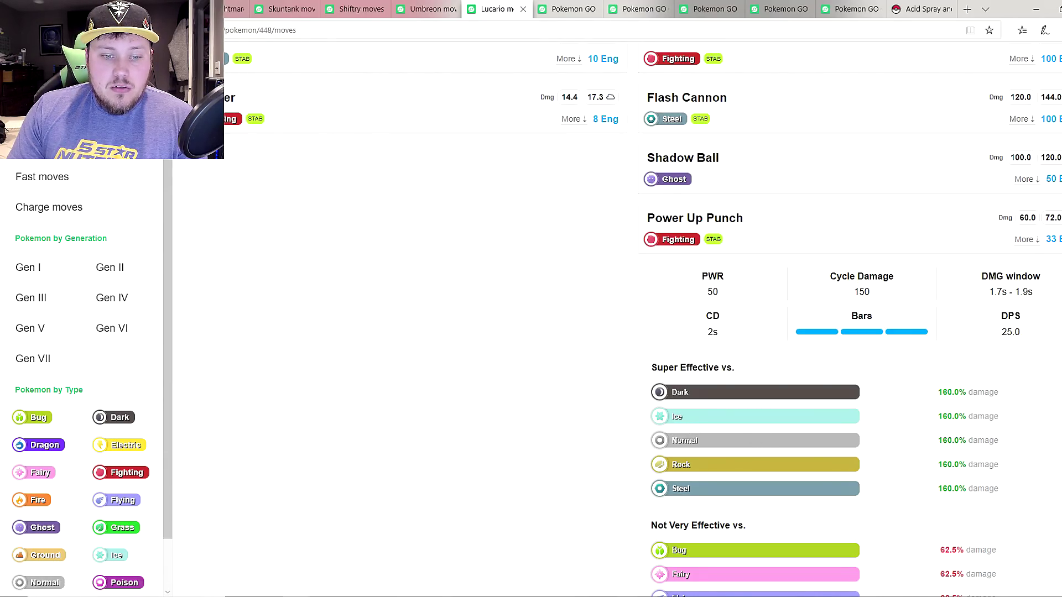
- Switch to the stats spreadsheet and check Lucario's level, CP, and attack, defense and HP values for level
{"action": "key", "text": "alt+Tab"}
{"action": "left_click", "coordinate": [157, 380]}
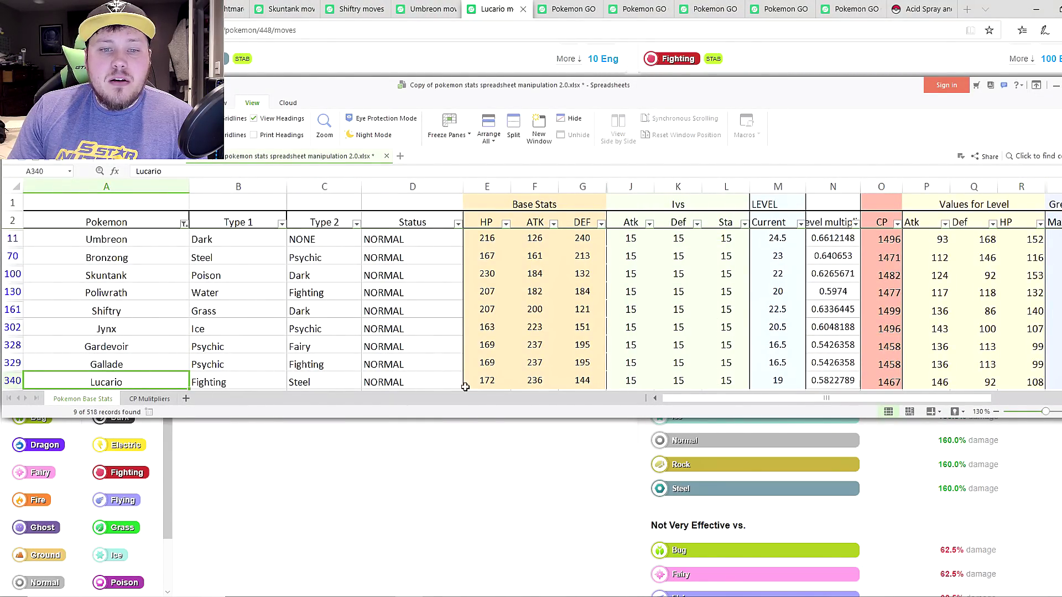
{"action": "left_click", "coordinate": [695, 380]}
{"action": "left_click", "coordinate": [738, 381]}
{"action": "left_click", "coordinate": [774, 382]}
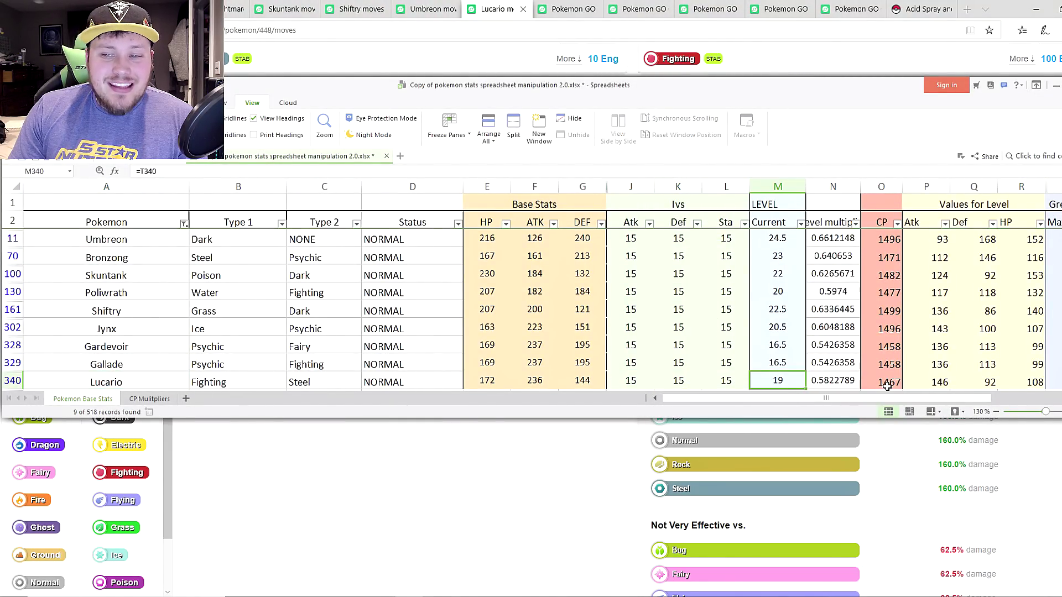
{"action": "left_click", "coordinate": [886, 386]}
{"action": "left_click", "coordinate": [936, 385]}
{"action": "left_click", "coordinate": [983, 383]}
{"action": "left_click", "coordinate": [1027, 383]}
- Recheck Lucario's attack and HP values, and compare its defense value with Skuntank's
{"action": "left_click", "coordinate": [938, 387]}
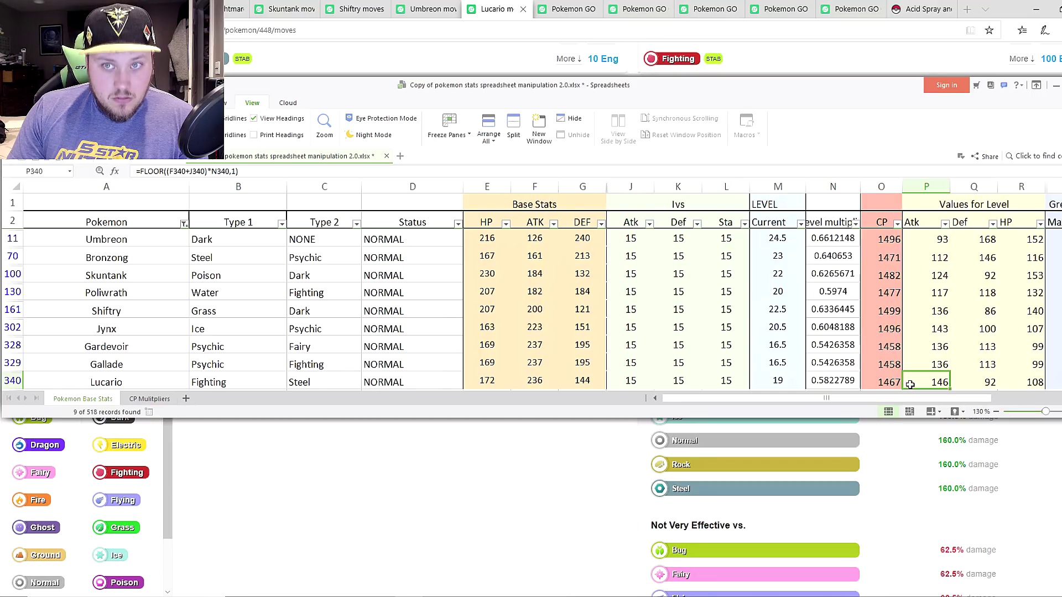
{"action": "left_click", "coordinate": [969, 382]}
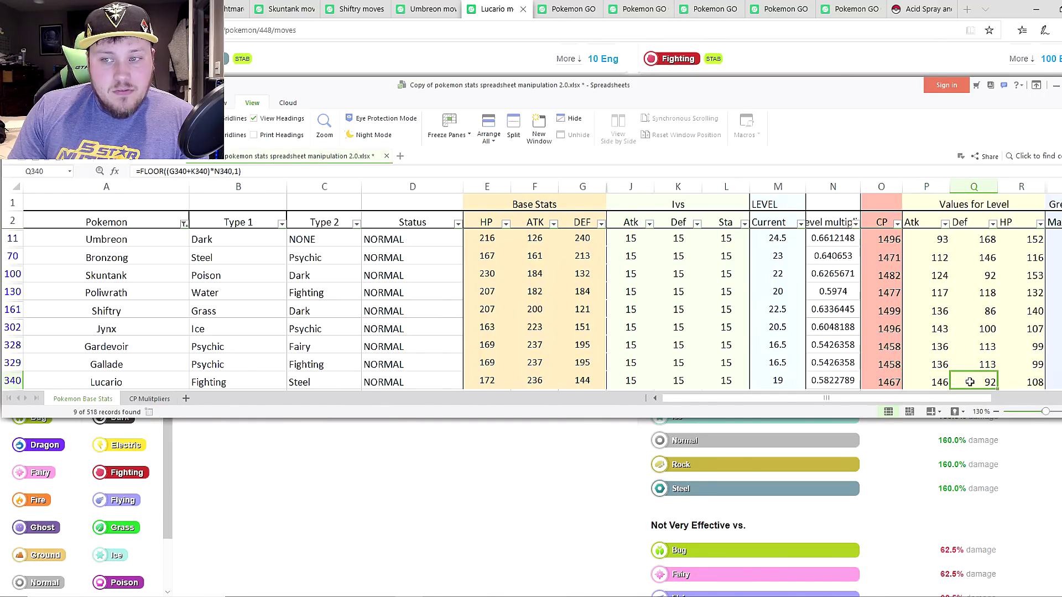
{"action": "left_click", "coordinate": [987, 282]}
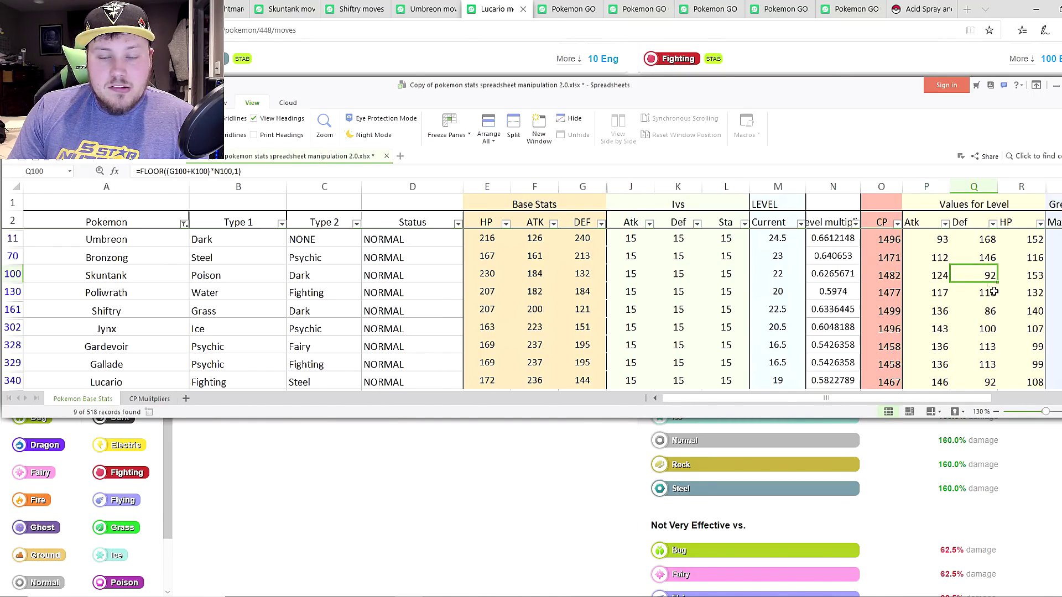
{"action": "left_click", "coordinate": [1028, 382]}
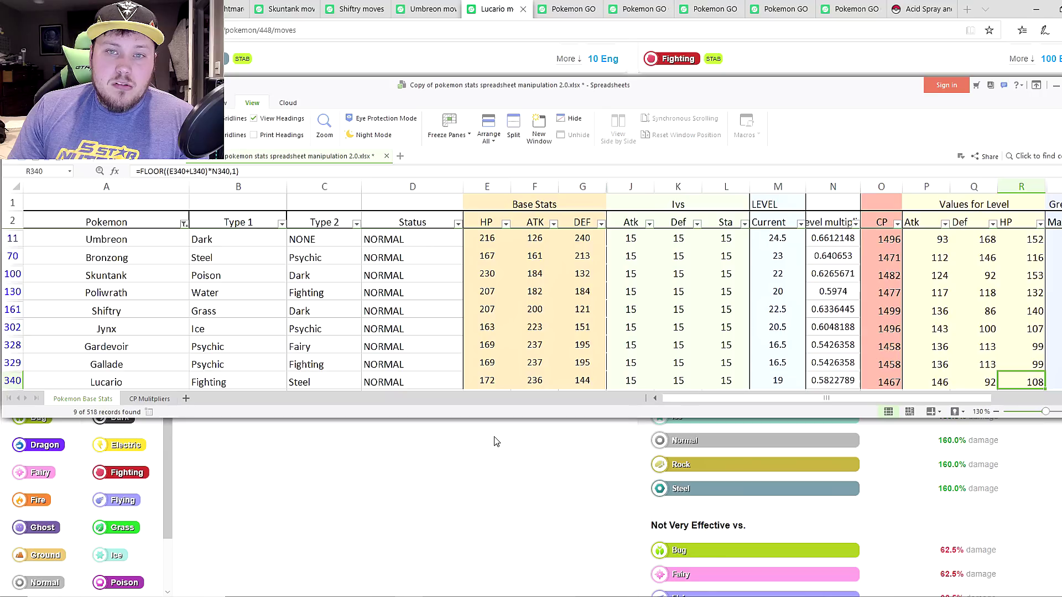
- Switch to Poliwrath's GO Hub page in the browser and review its base stats, weaknesses and resistances
{"action": "left_click", "coordinate": [441, 498]}
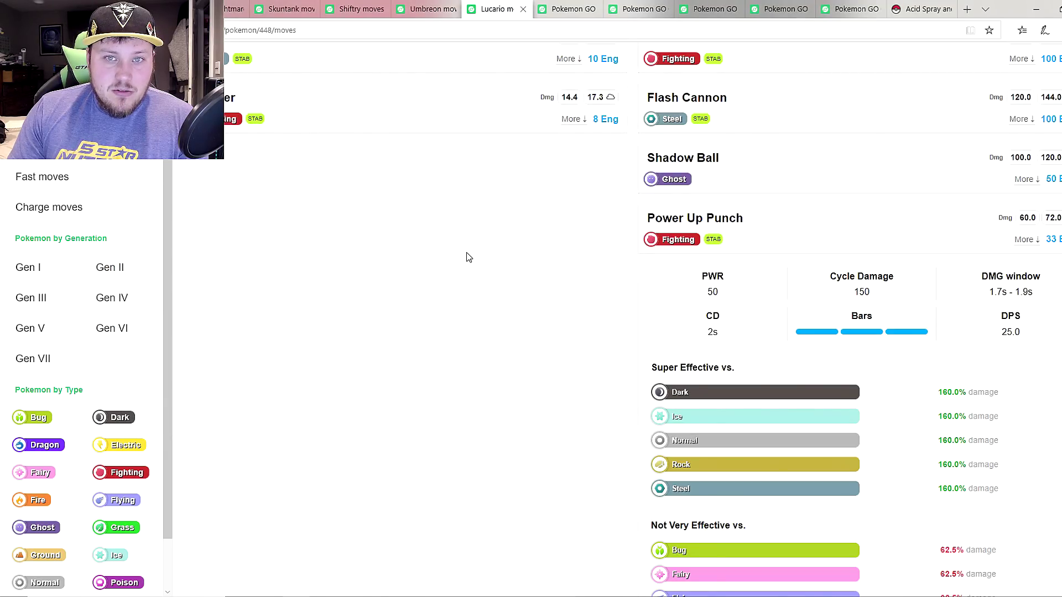
{"action": "left_click", "coordinate": [566, 9]}
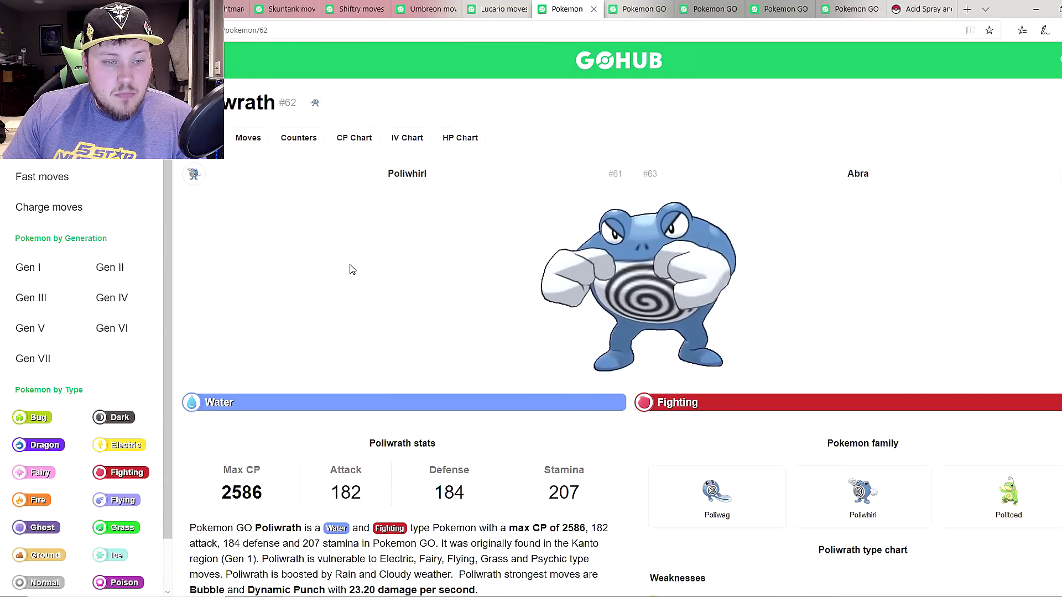
{"action": "scroll", "coordinate": [351, 268], "scroll_direction": "down", "scroll_amount": 1}
{"action": "scroll", "coordinate": [356, 273], "scroll_direction": "up", "scroll_amount": 1}
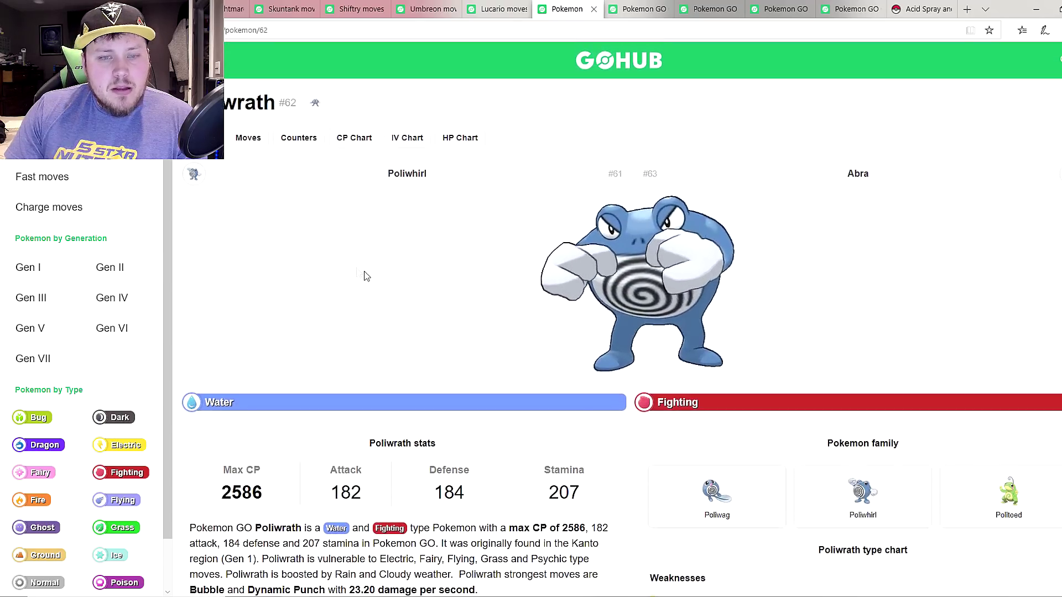
{"action": "scroll", "coordinate": [356, 273], "scroll_direction": "down", "scroll_amount": 4}
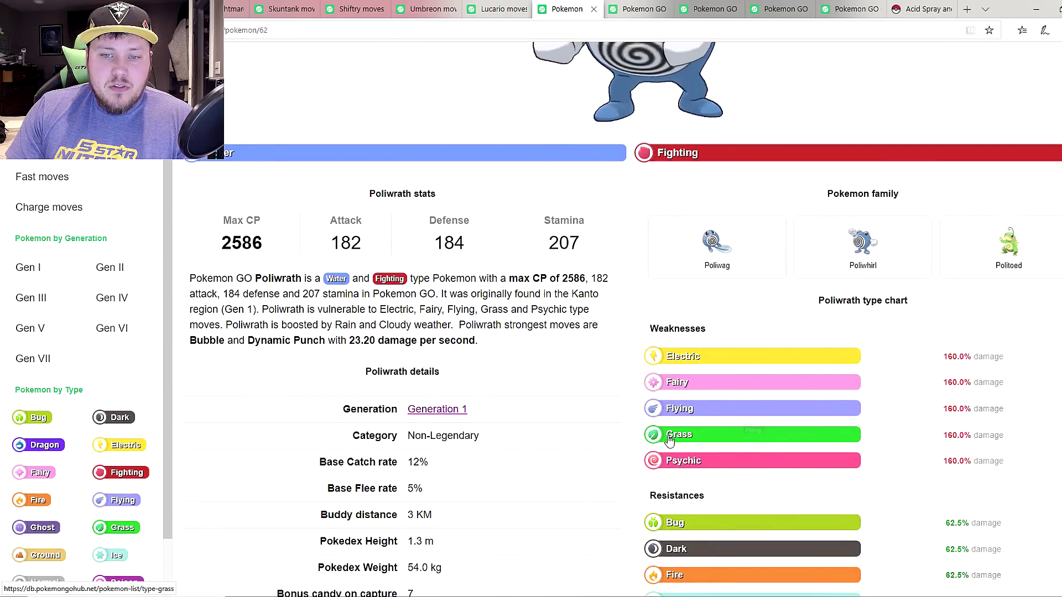
{"action": "scroll", "coordinate": [636, 464], "scroll_direction": "up", "scroll_amount": 3}
- Open Poliwrath's move list and review the power, energy and type effectiveness of its legacy fast move Mud Shot
{"action": "left_click", "coordinate": [249, 137]}
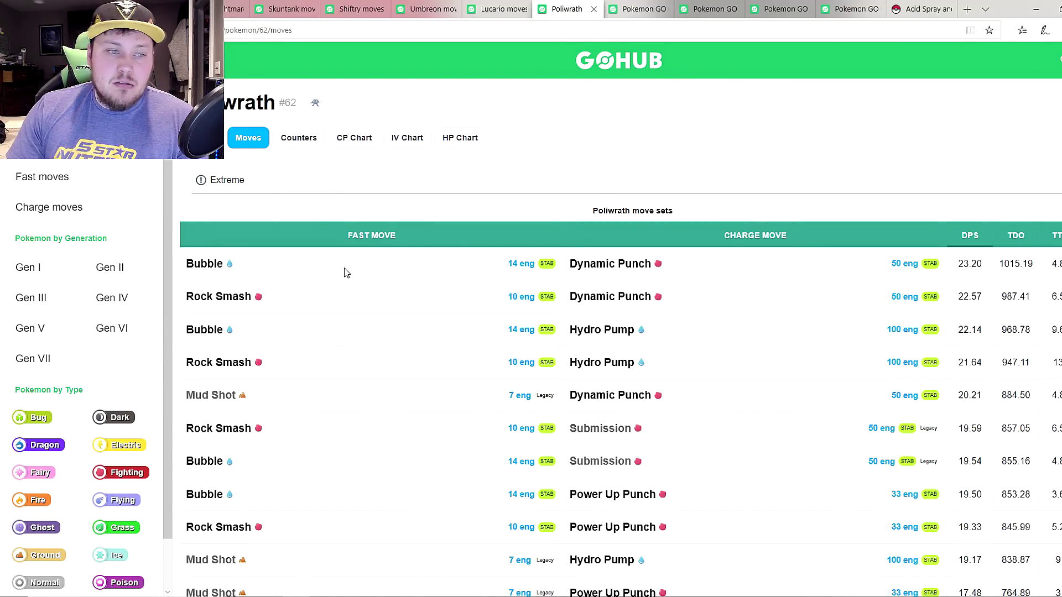
{"action": "scroll", "coordinate": [344, 267], "scroll_direction": "down", "scroll_amount": 10}
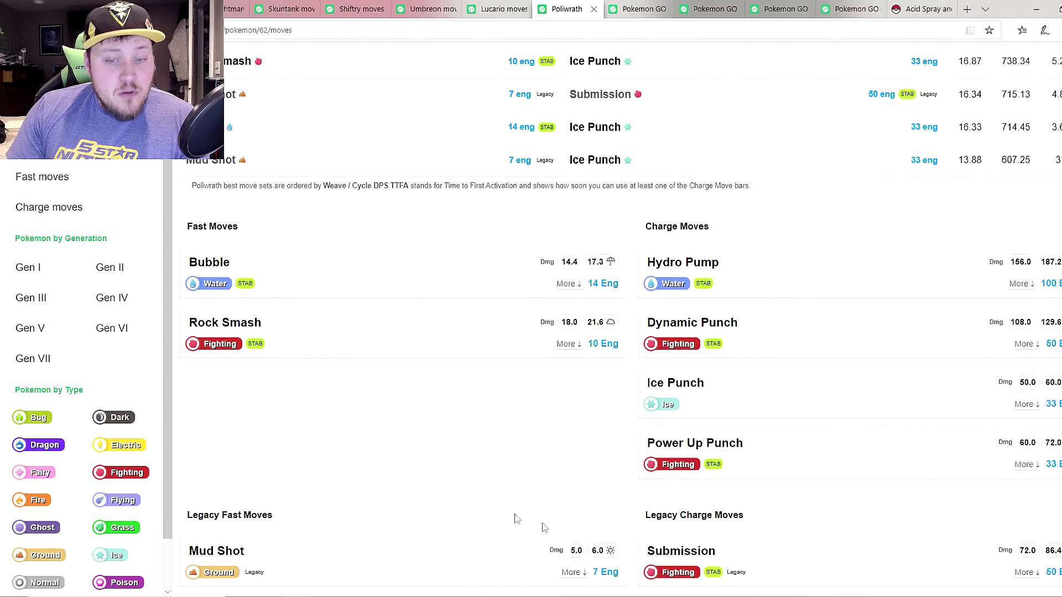
{"action": "left_click", "coordinate": [570, 572]}
{"action": "scroll", "coordinate": [509, 450], "scroll_direction": "down", "scroll_amount": 4}
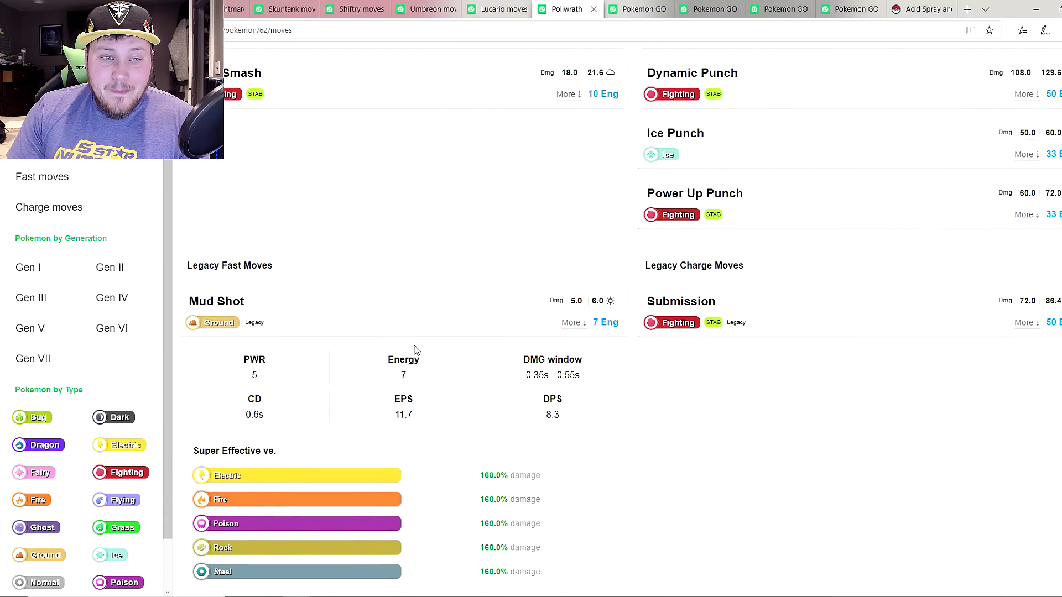
{"action": "scroll", "coordinate": [416, 349], "scroll_direction": "down", "scroll_amount": 2}
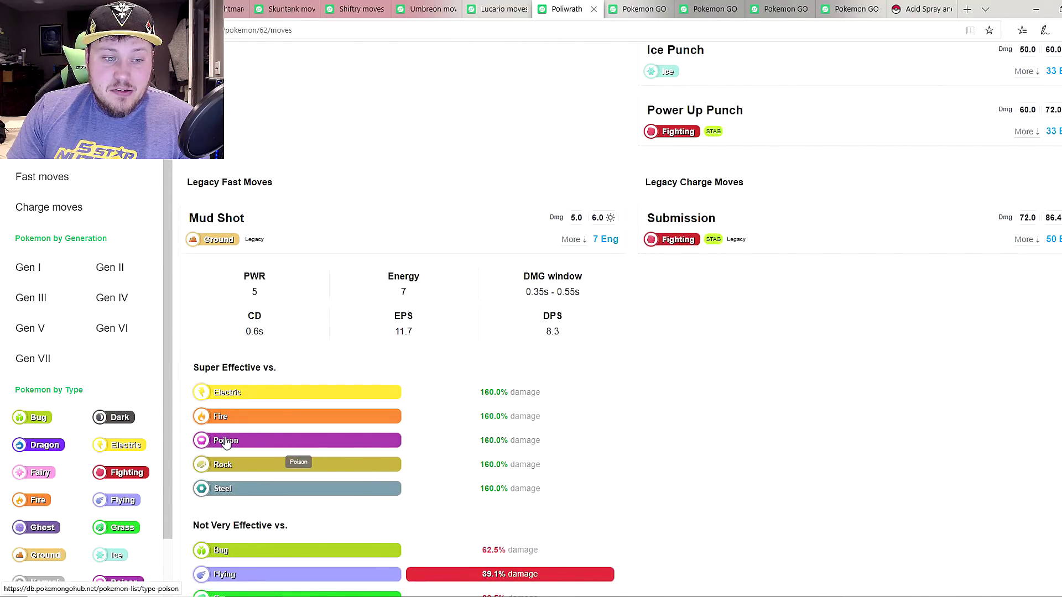
{"action": "scroll", "coordinate": [225, 442], "scroll_direction": "down", "scroll_amount": 1}
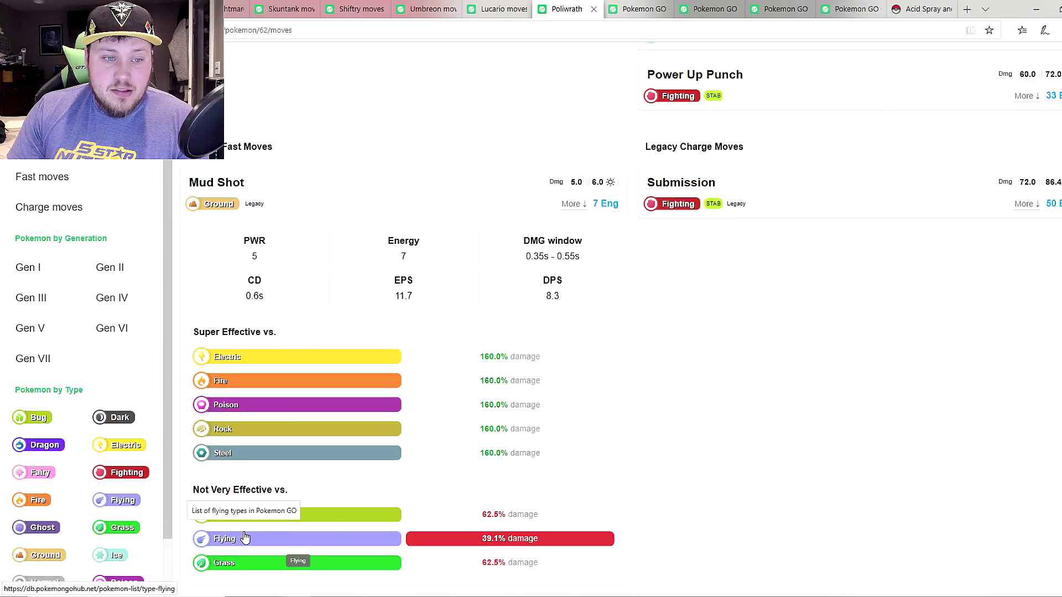
{"action": "scroll", "coordinate": [263, 403], "scroll_direction": "up", "scroll_amount": 2}
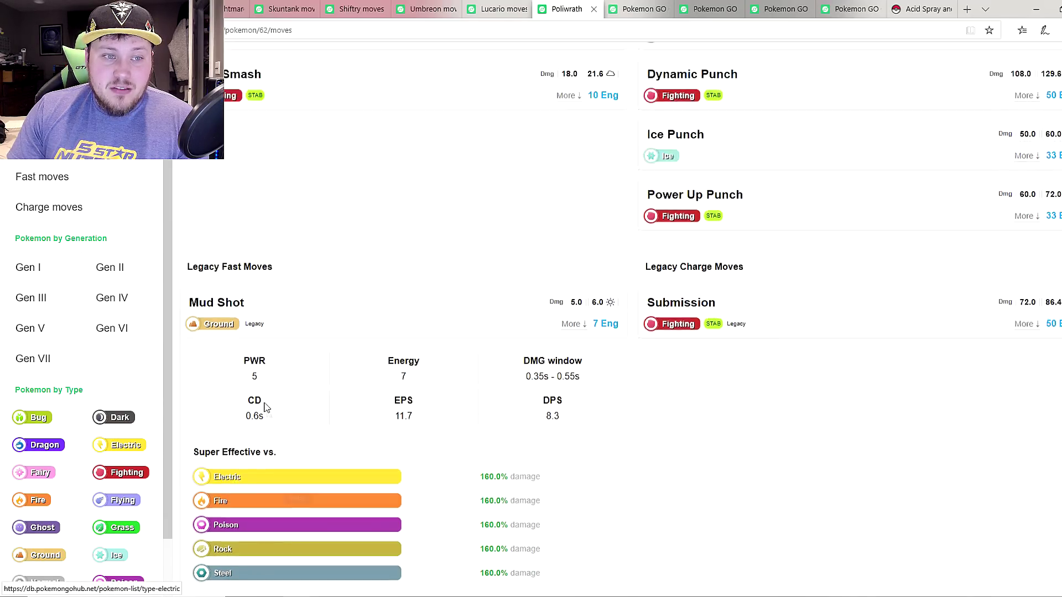
{"action": "scroll", "coordinate": [263, 403], "scroll_direction": "up", "scroll_amount": 4}
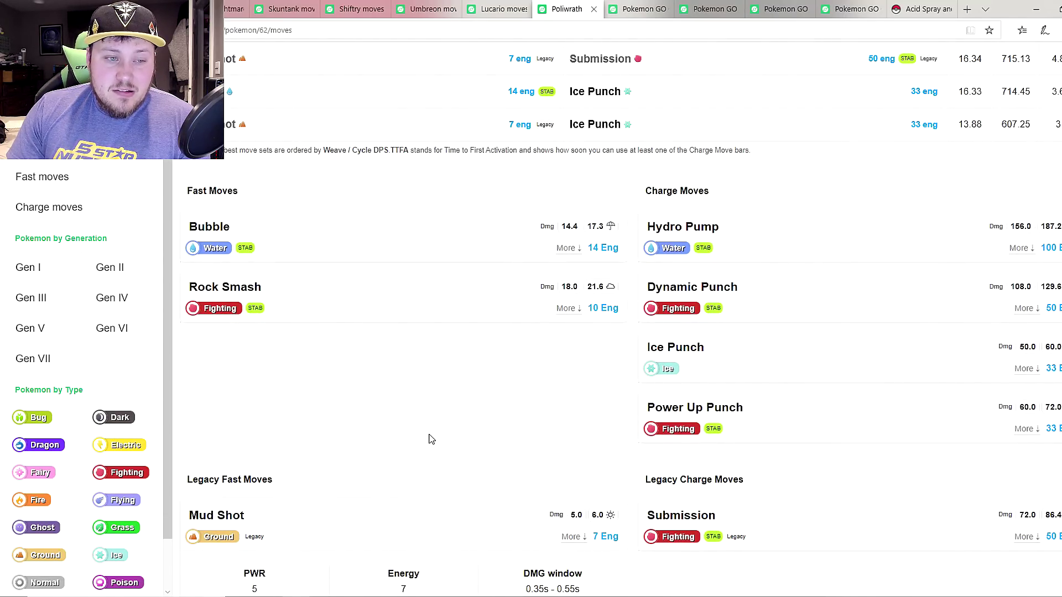
{"action": "scroll", "coordinate": [559, 442], "scroll_direction": "up", "scroll_amount": 1}
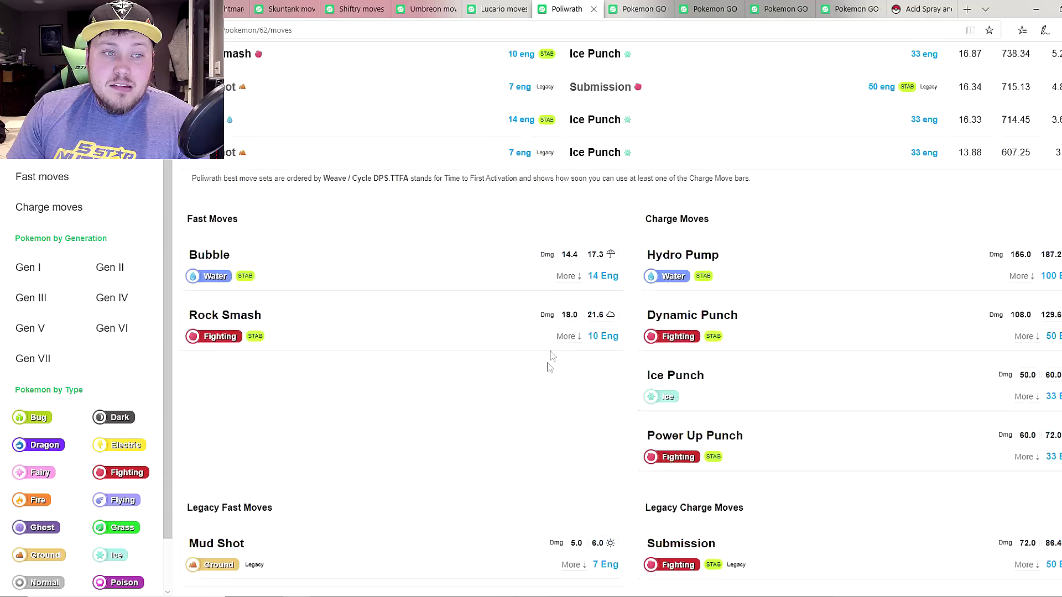
- Review the power, energy and type effectiveness of Poliwrath's fast move Bubble, and collapse the details
{"action": "left_click", "coordinate": [571, 288]}
{"action": "scroll", "coordinate": [513, 330], "scroll_direction": "down", "scroll_amount": 2}
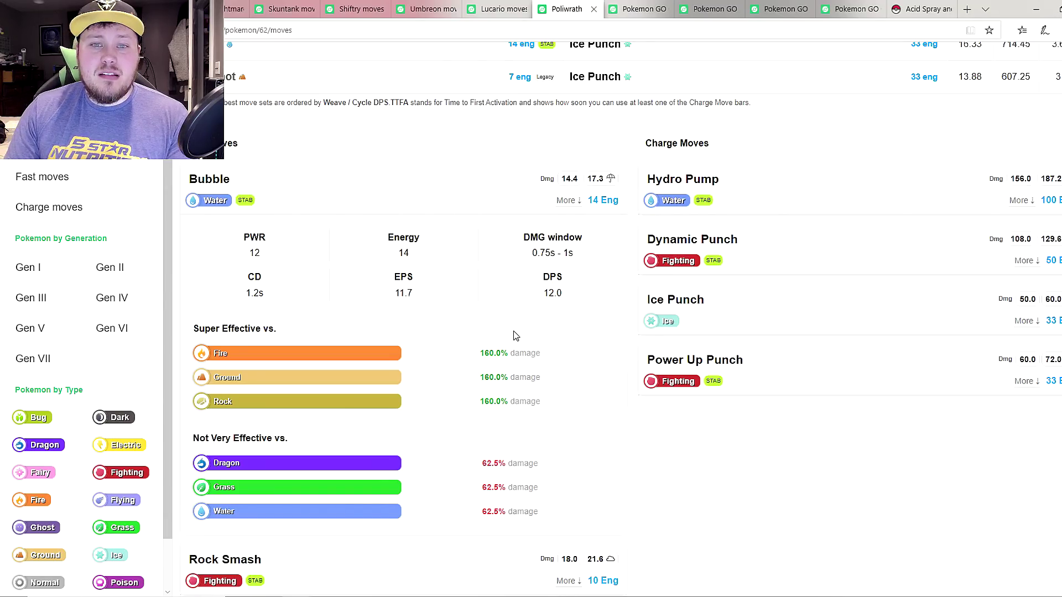
{"action": "left_click", "coordinate": [565, 201]}
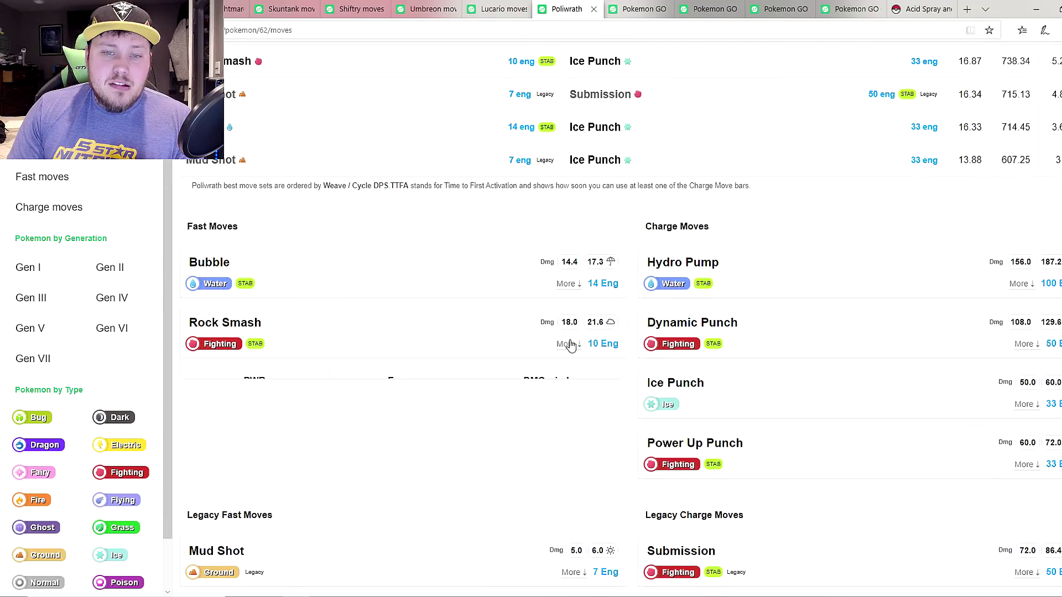
- Review the power, energy and type effectiveness of Poliwrath's fast move Rock Smash, and collapse the details
{"action": "left_click", "coordinate": [569, 345]}
{"action": "scroll", "coordinate": [541, 370], "scroll_direction": "down", "scroll_amount": 1}
{"action": "scroll", "coordinate": [541, 369], "scroll_direction": "down", "scroll_amount": 1}
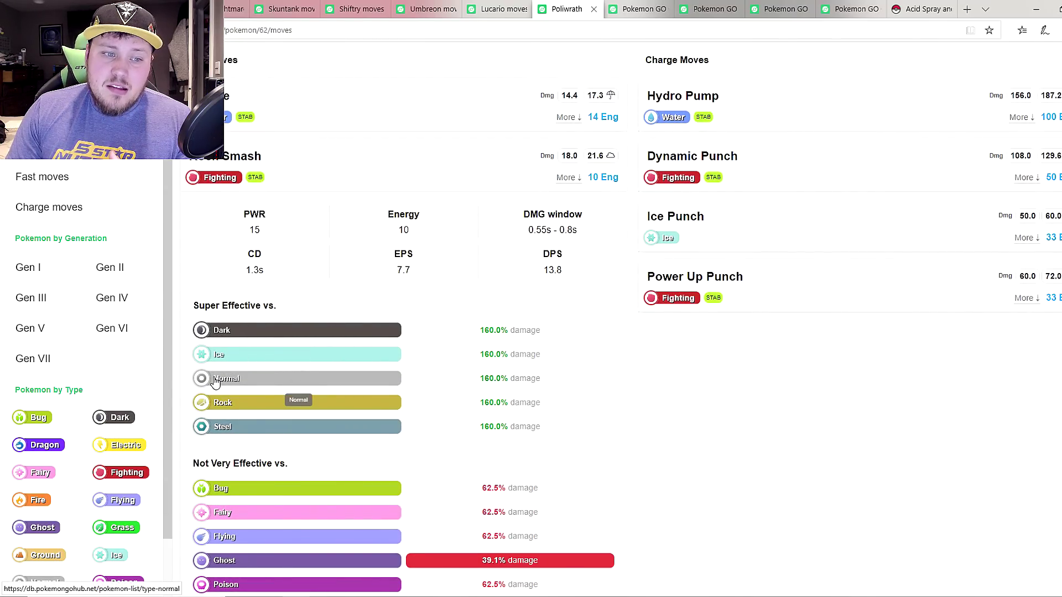
{"action": "left_click", "coordinate": [570, 179]}
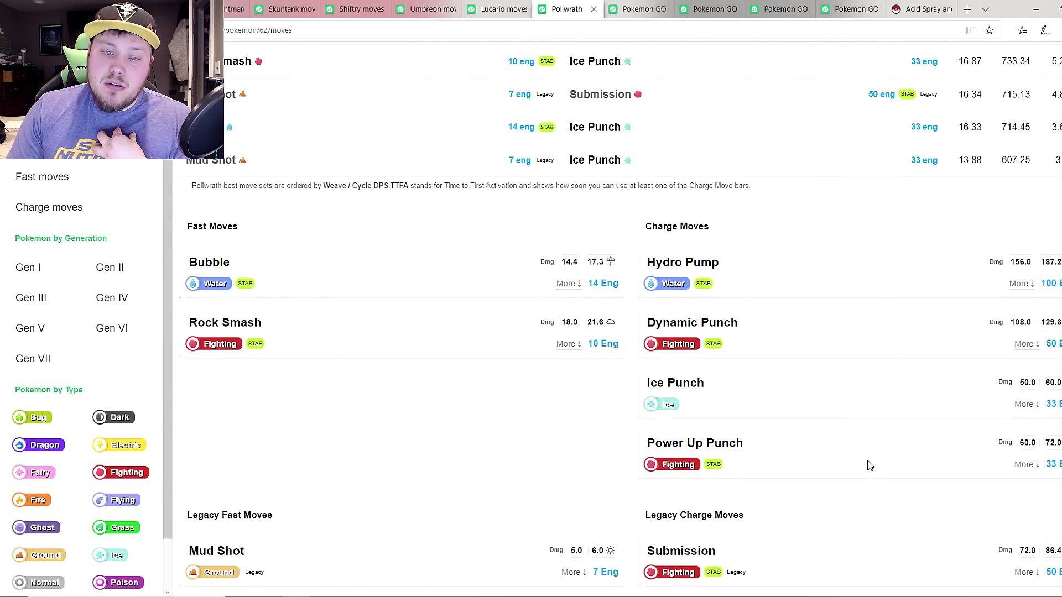
- Review the power, energy bars and super-effective types of Poliwrath's charge move Power Up Punch, and collapse the details
{"action": "left_click", "coordinate": [1024, 464]}
{"action": "scroll", "coordinate": [1020, 464], "scroll_direction": "down", "scroll_amount": 3}
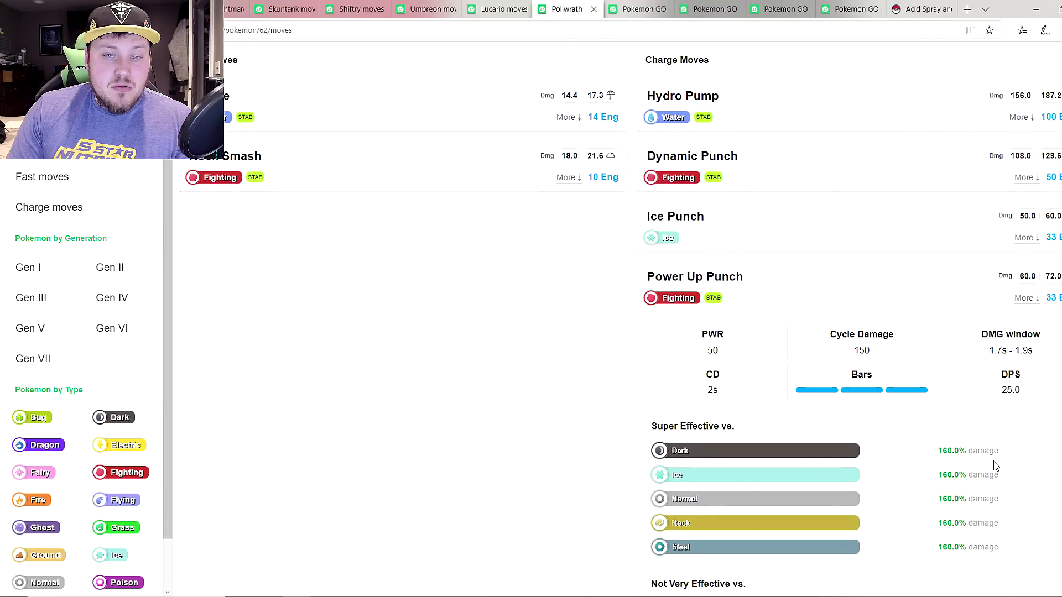
{"action": "left_click", "coordinate": [1038, 307]}
{"action": "scroll", "coordinate": [940, 387], "scroll_direction": "up", "scroll_amount": 3}
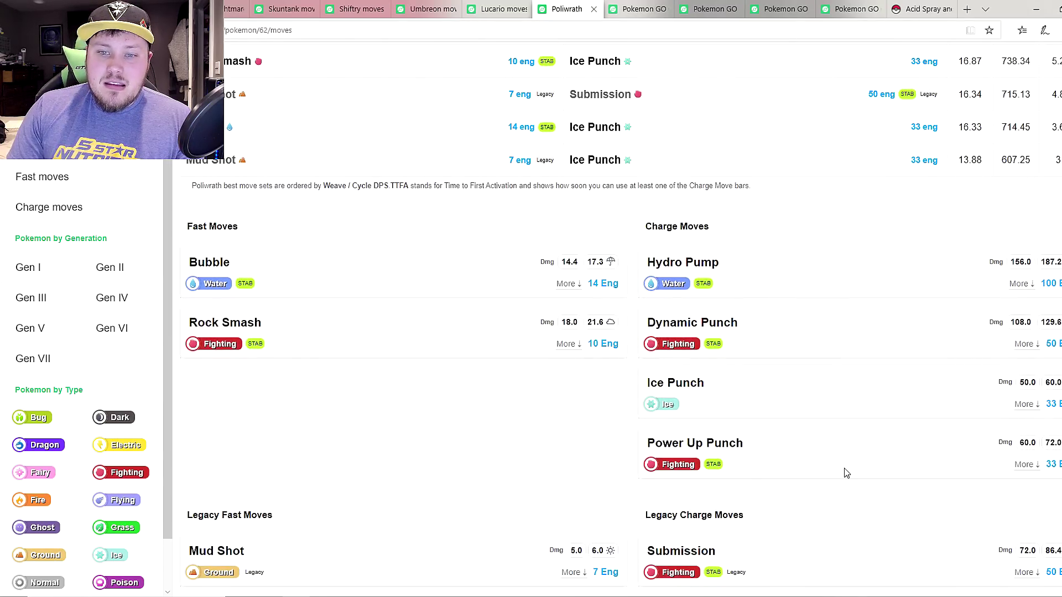
- Review the power, energy bars and type effectiveness of Poliwrath's charge move Ice Punch, and collapse the details
{"action": "left_click", "coordinate": [1023, 404]}
{"action": "scroll", "coordinate": [559, 422], "scroll_direction": "down", "scroll_amount": 5}
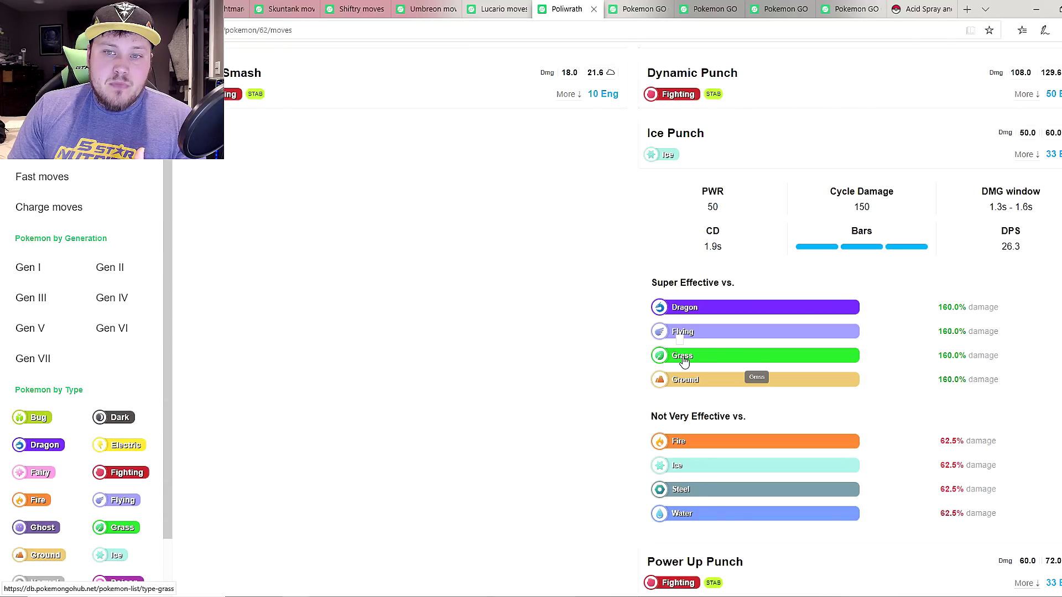
{"action": "left_click", "coordinate": [1017, 156]}
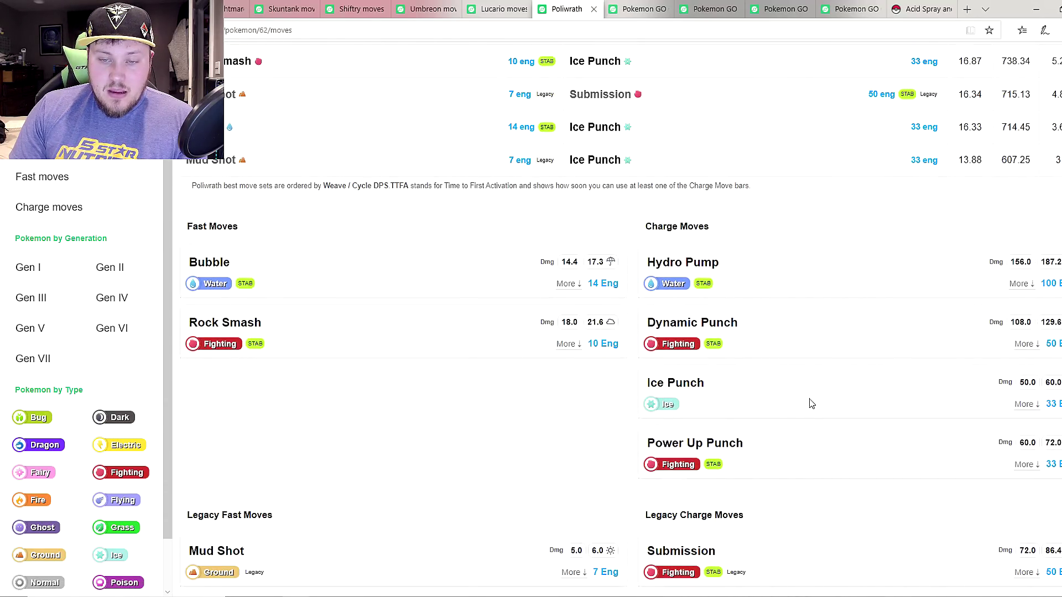
- Compare the power and energy bars of Poliwrath's Ice Punch and Power Up Punch, leaving both moves collapsed
{"action": "left_click", "coordinate": [1027, 405]}
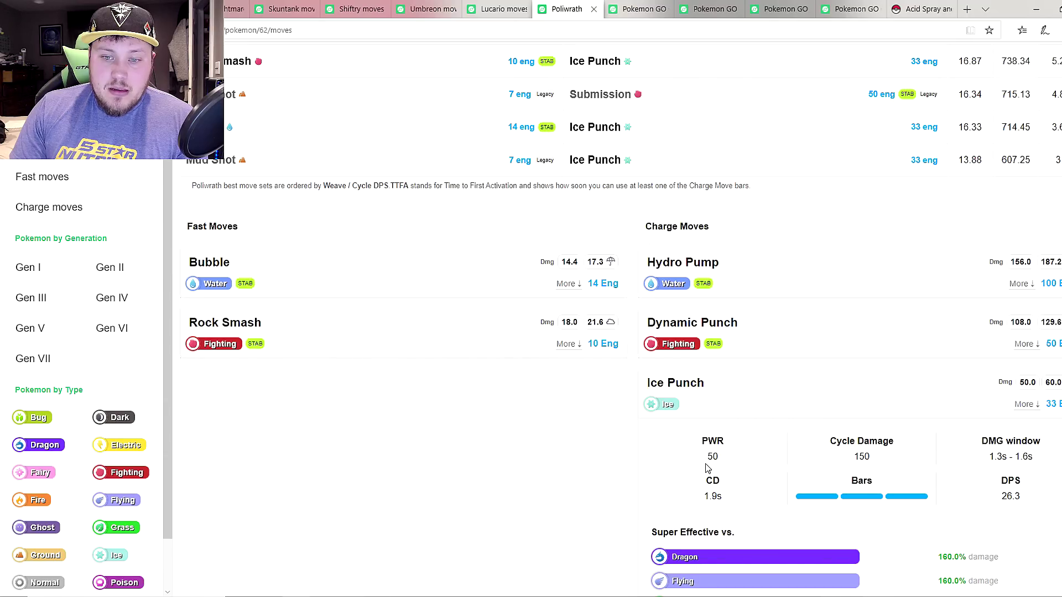
{"action": "left_click", "coordinate": [1026, 404]}
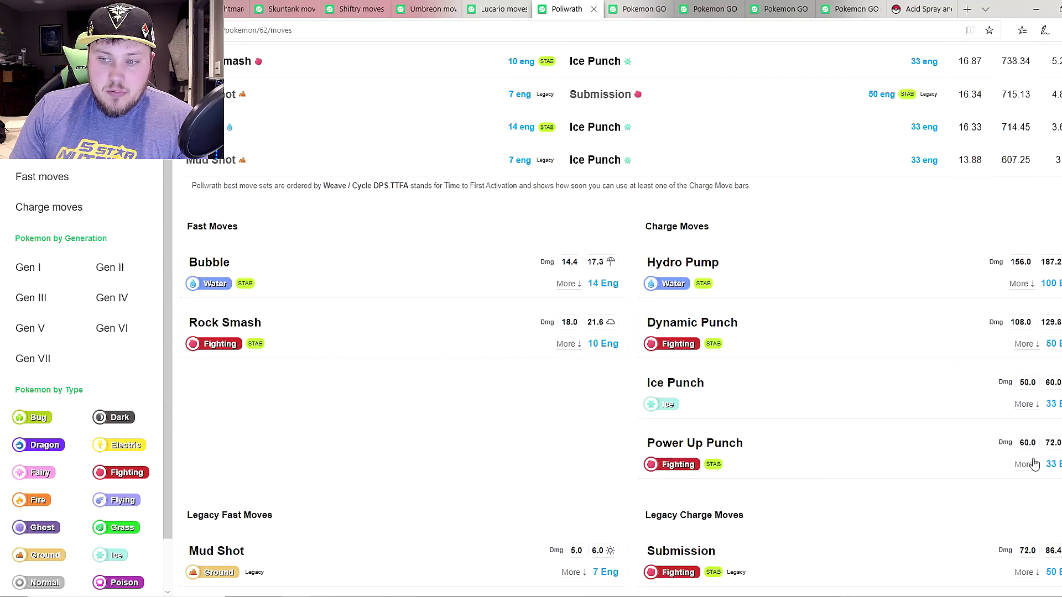
{"action": "left_click", "coordinate": [1027, 464]}
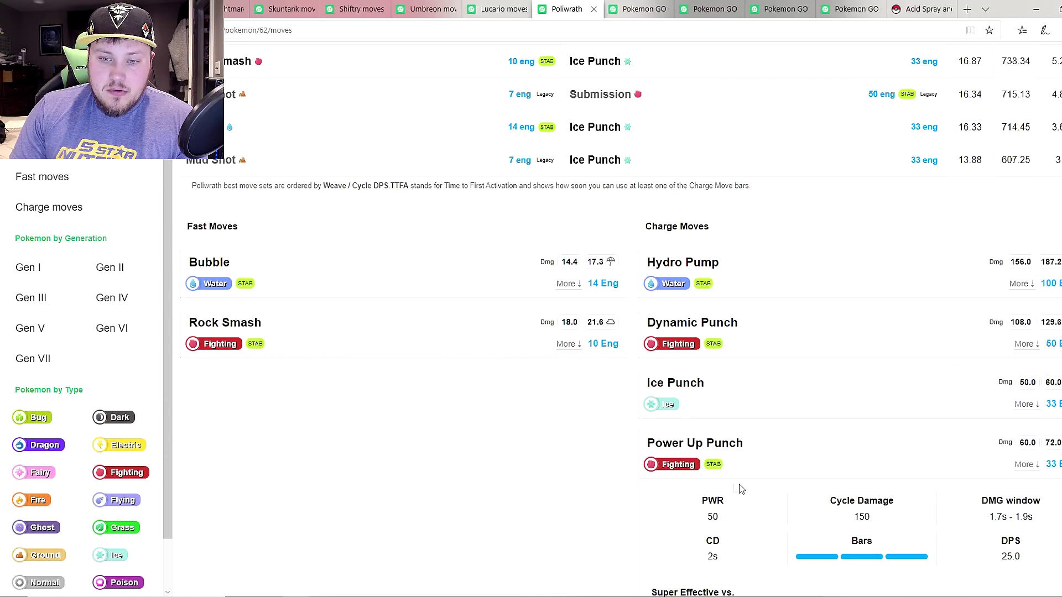
{"action": "left_click", "coordinate": [1027, 464]}
{"action": "scroll", "coordinate": [719, 437], "scroll_direction": "up", "scroll_amount": 1}
{"action": "scroll", "coordinate": [718, 435], "scroll_direction": "down", "scroll_amount": 2}
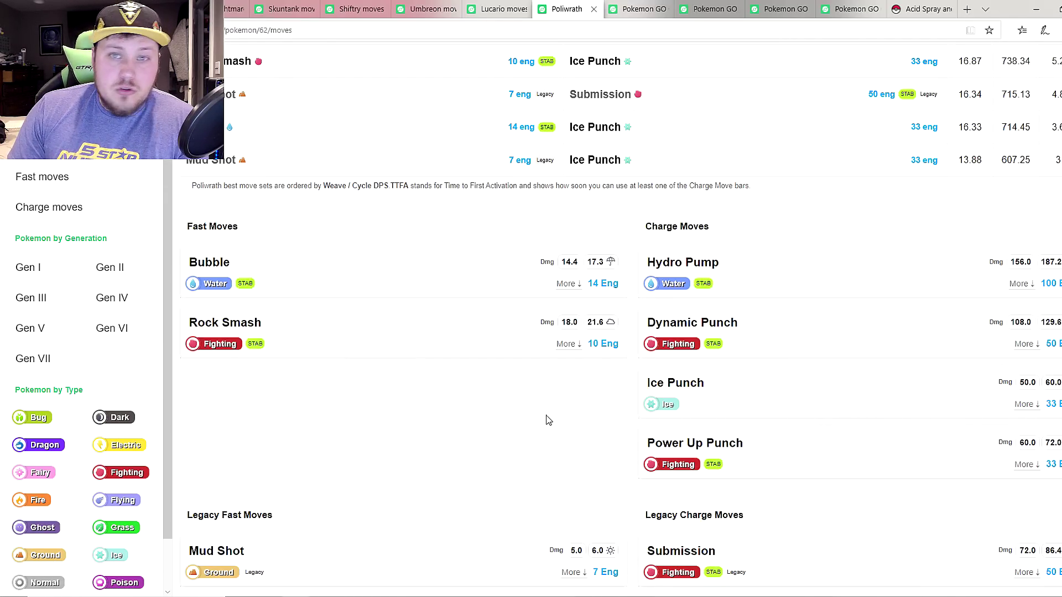
- Switch to the stats spreadsheet and check Poliwrath's level, CP, and attack, defense and HP values for level
{"action": "key", "text": "alt+Tab"}
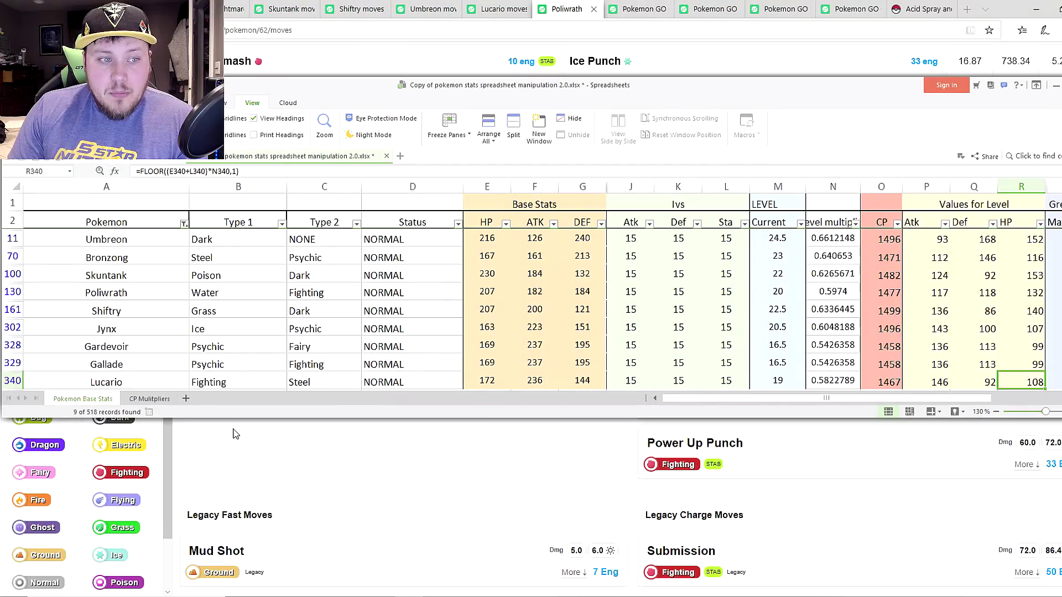
{"action": "left_click", "coordinate": [178, 294]}
{"action": "left_click", "coordinate": [789, 292]}
{"action": "left_click", "coordinate": [874, 299]}
{"action": "left_click", "coordinate": [924, 293]}
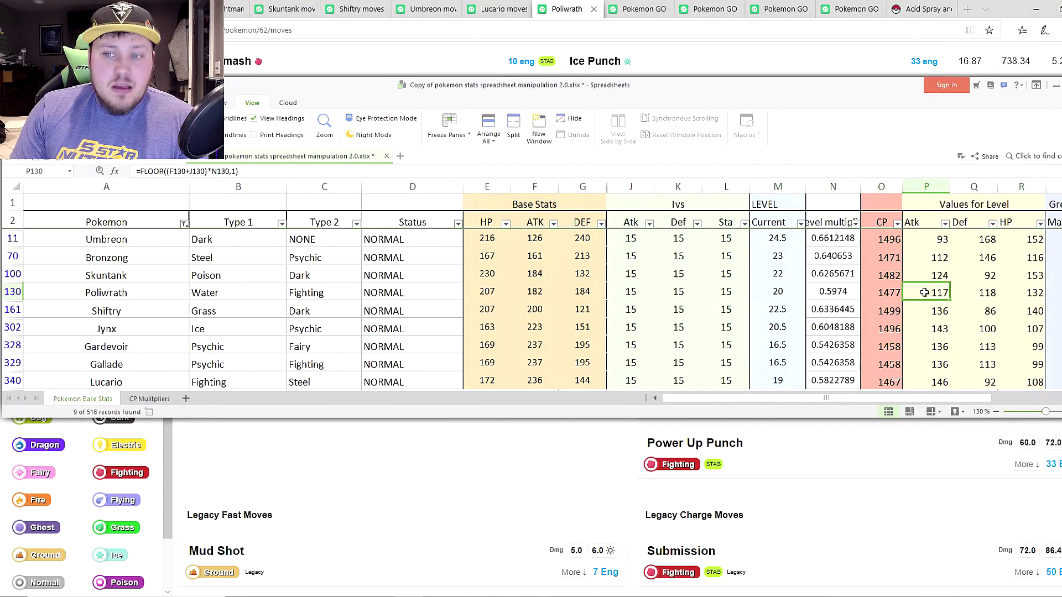
{"action": "left_click", "coordinate": [962, 293]}
{"action": "left_click", "coordinate": [1015, 293]}
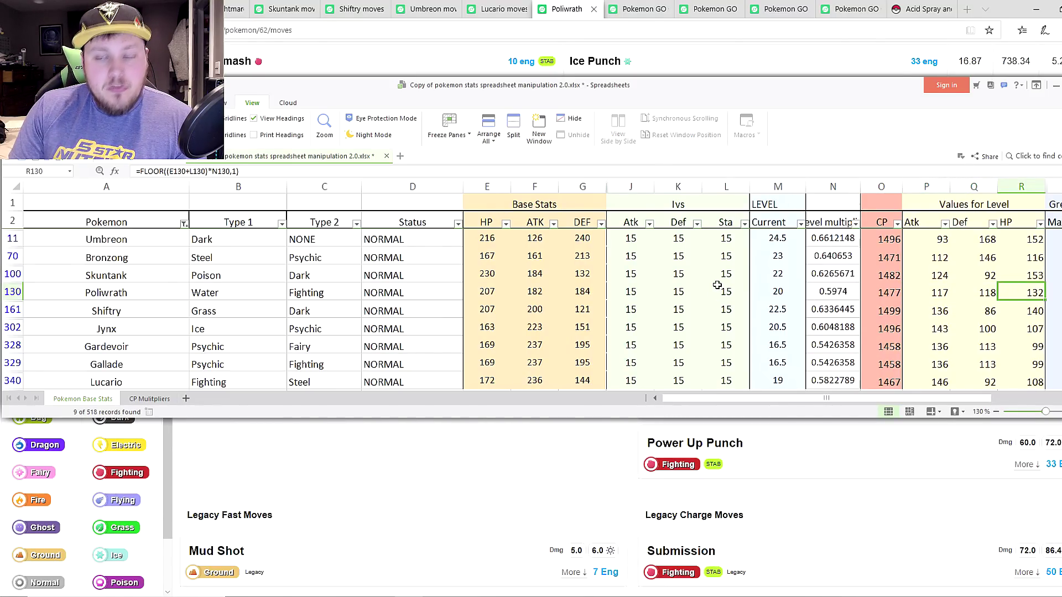
- Return to GO Hub in the browser and review Gallade's base stats, weaknesses and resistances
{"action": "left_click", "coordinate": [418, 329]}
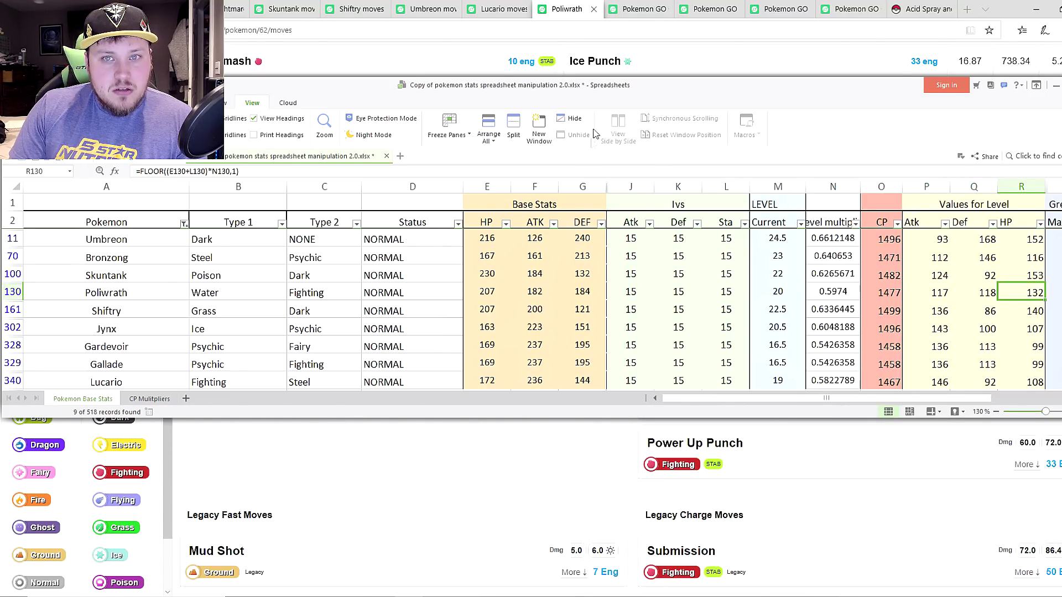
{"action": "scroll", "coordinate": [541, 268], "scroll_direction": "down", "scroll_amount": 2}
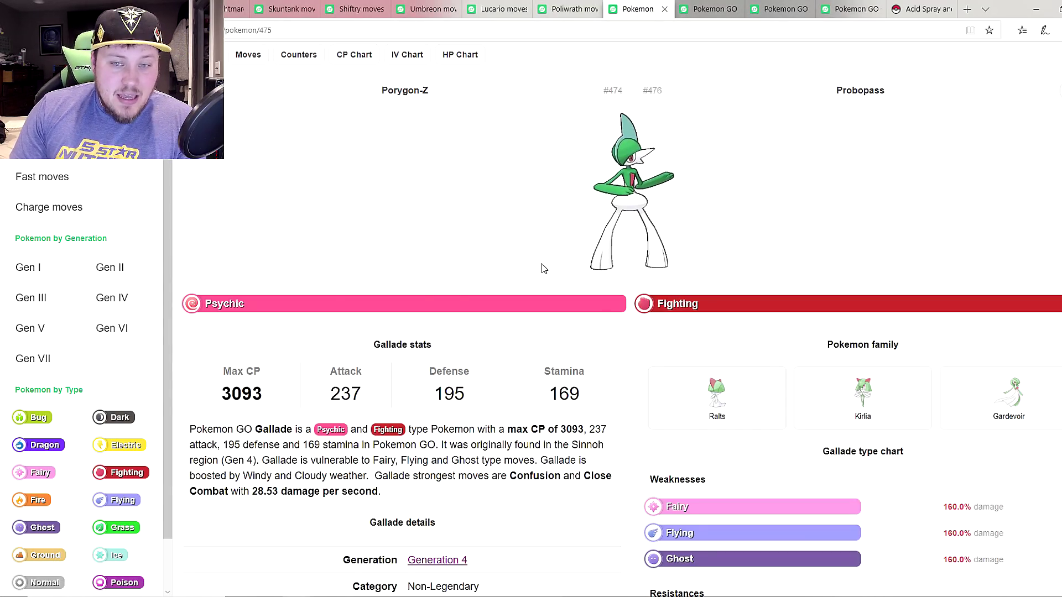
{"action": "scroll", "coordinate": [504, 408], "scroll_direction": "down", "scroll_amount": 2}
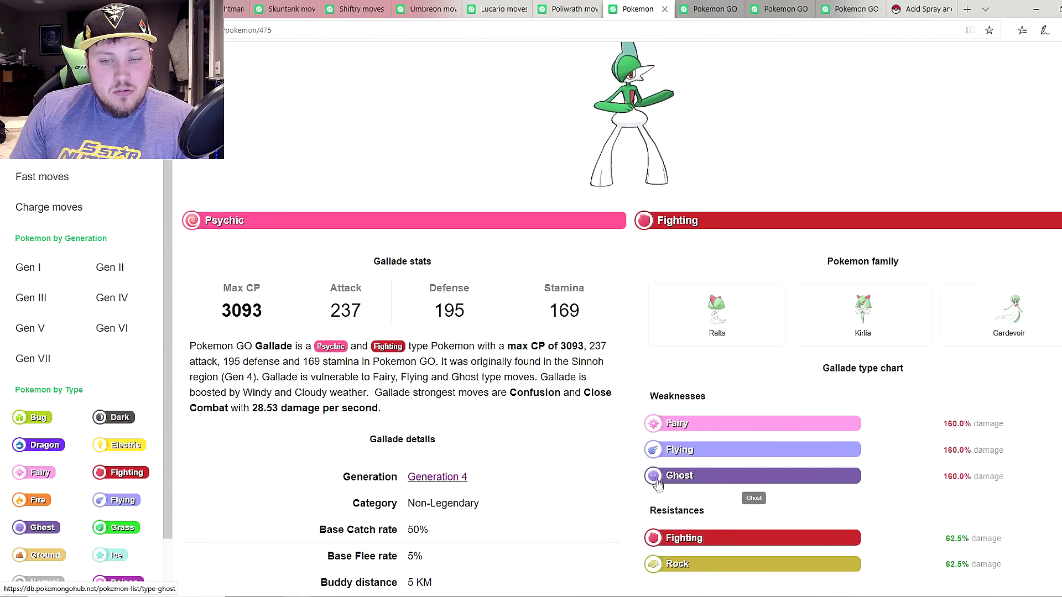
{"action": "scroll", "coordinate": [680, 525], "scroll_direction": "up", "scroll_amount": 4}
- Open Gallade's move list and review the power and energy of the fast move Low Kick, collapsing its details
{"action": "left_click", "coordinate": [248, 137]}
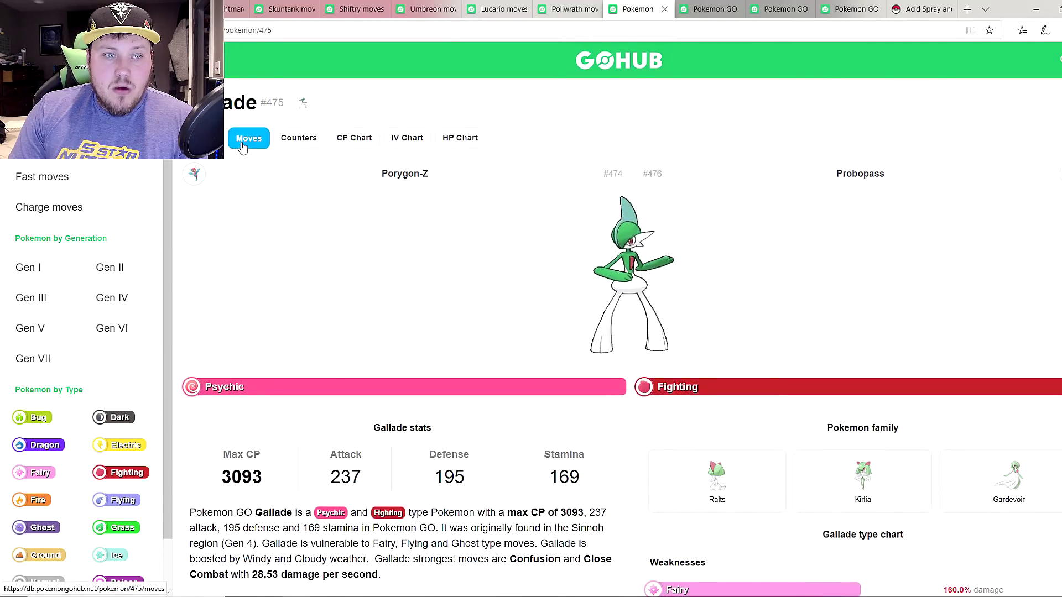
{"action": "scroll", "coordinate": [505, 265], "scroll_direction": "down", "scroll_amount": 2}
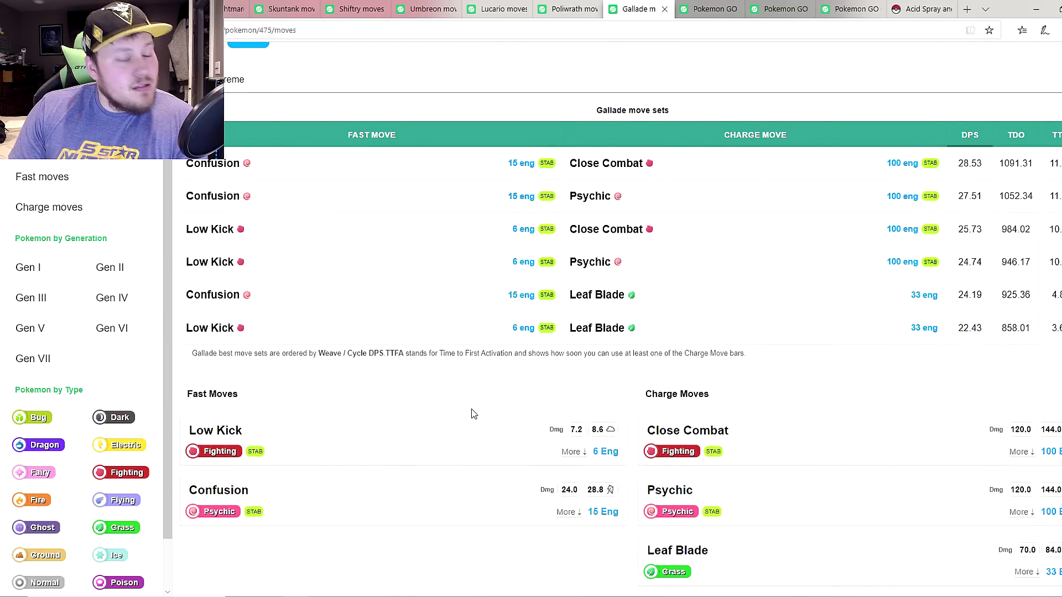
{"action": "left_click", "coordinate": [573, 452]}
{"action": "scroll", "coordinate": [582, 458], "scroll_direction": "down", "scroll_amount": 1}
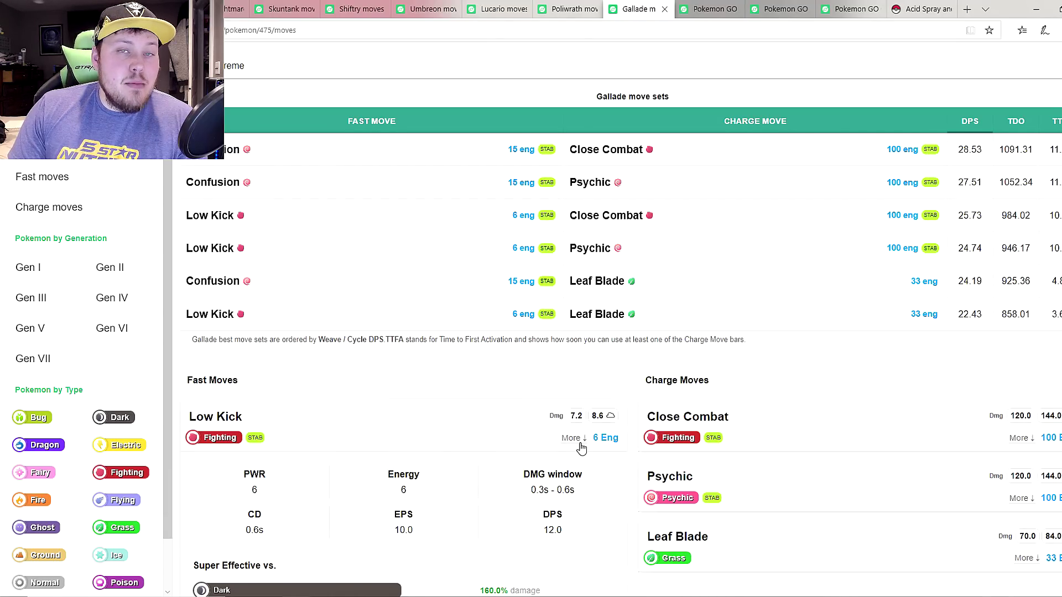
{"action": "left_click", "coordinate": [579, 443]}
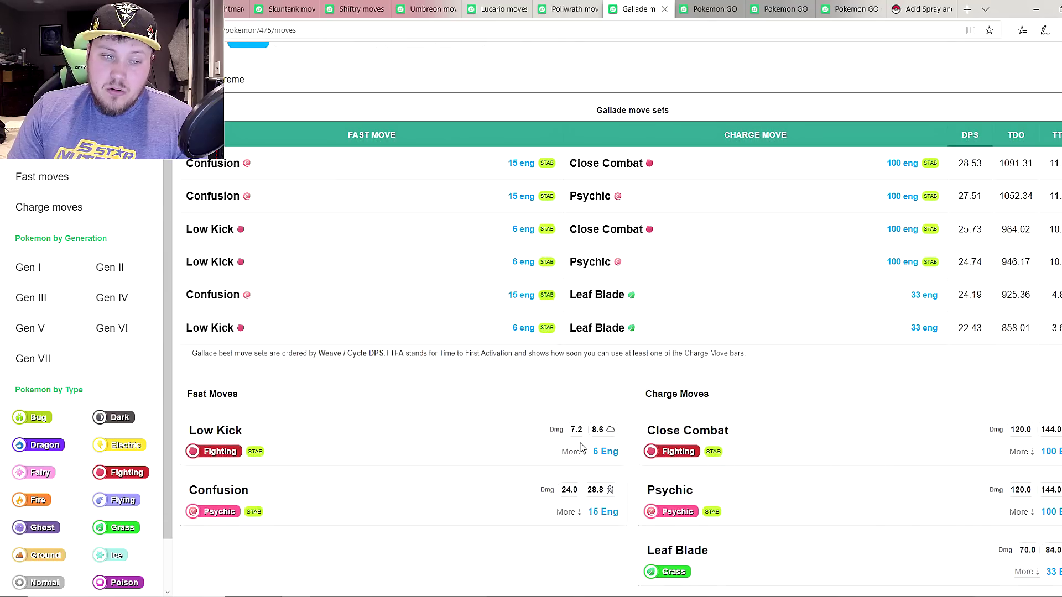
- Review the power, energy and type effectiveness of Gallade's fast move Confusion, and collapse the details
{"action": "left_click", "coordinate": [569, 512]}
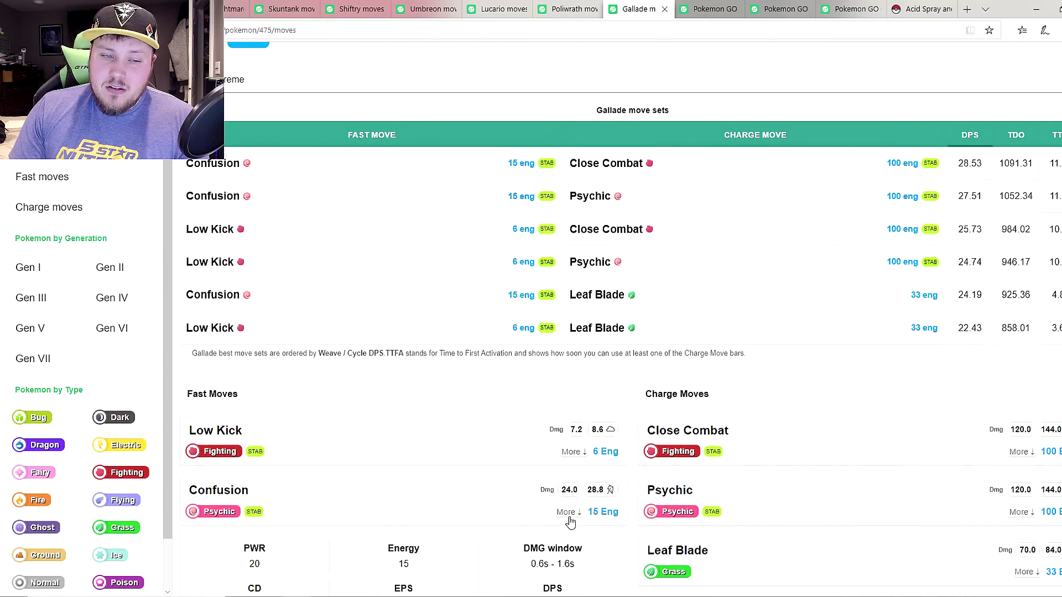
{"action": "scroll", "coordinate": [569, 515], "scroll_direction": "down", "scroll_amount": 4}
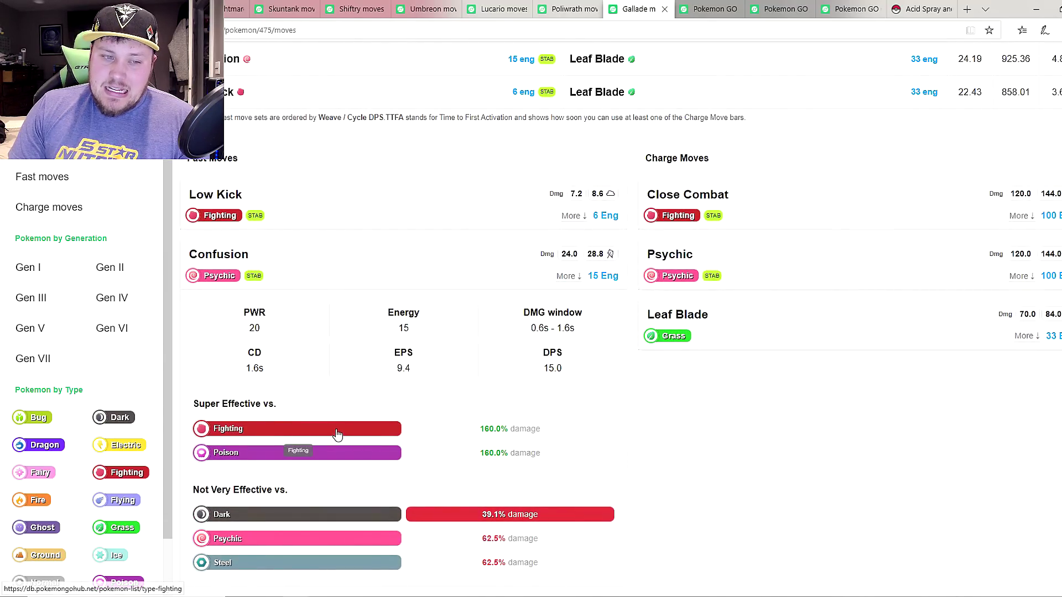
{"action": "left_click", "coordinate": [579, 277]}
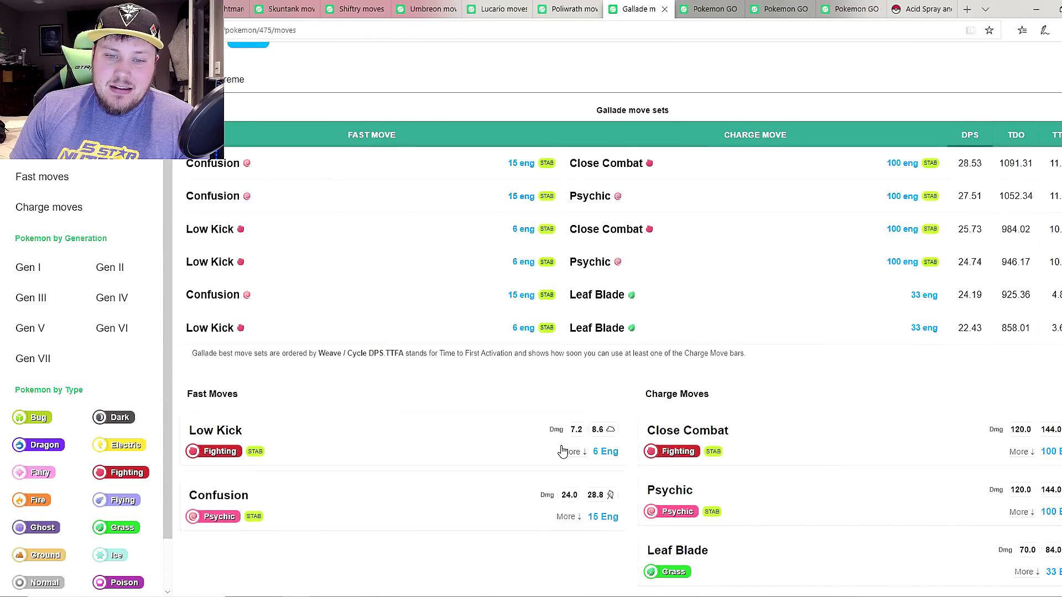
- Check which types Gallade's Low Kick is super effective and not very effective against, and collapse the details
{"action": "left_click", "coordinate": [562, 447]}
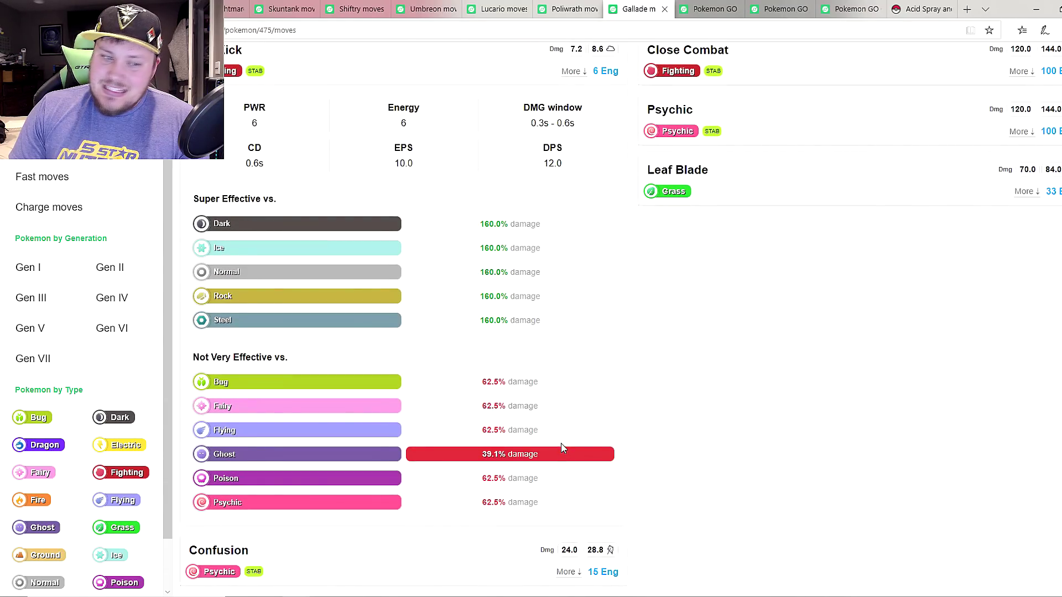
{"action": "scroll", "coordinate": [562, 448], "scroll_direction": "up", "scroll_amount": 3}
{"action": "left_click", "coordinate": [578, 241]}
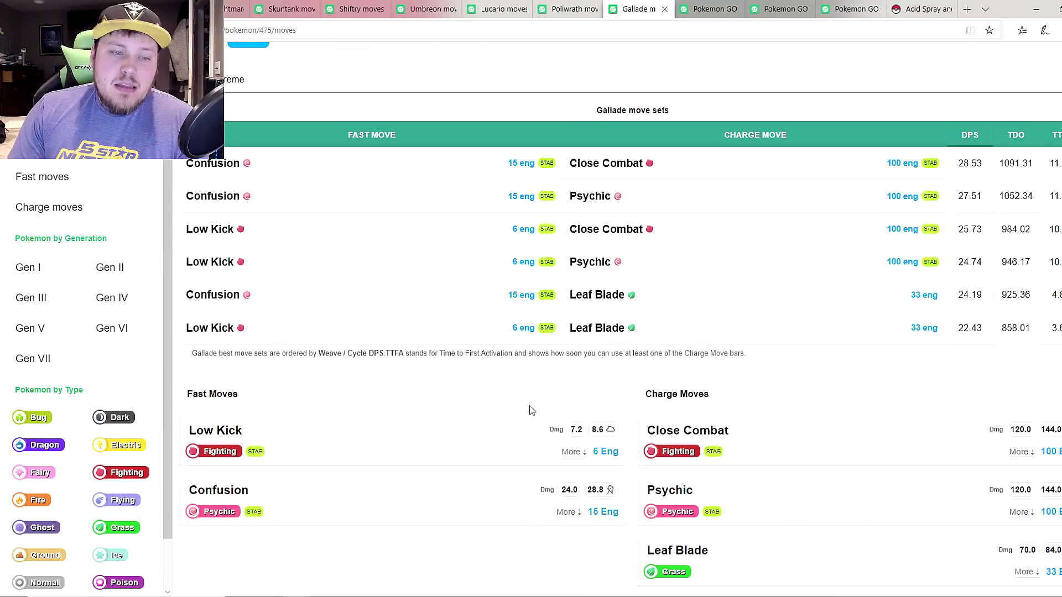
- Review the details of Gallade's charge moves Leaf Blade and Close Combat, collapsing each one
{"action": "left_click", "coordinate": [1023, 572]}
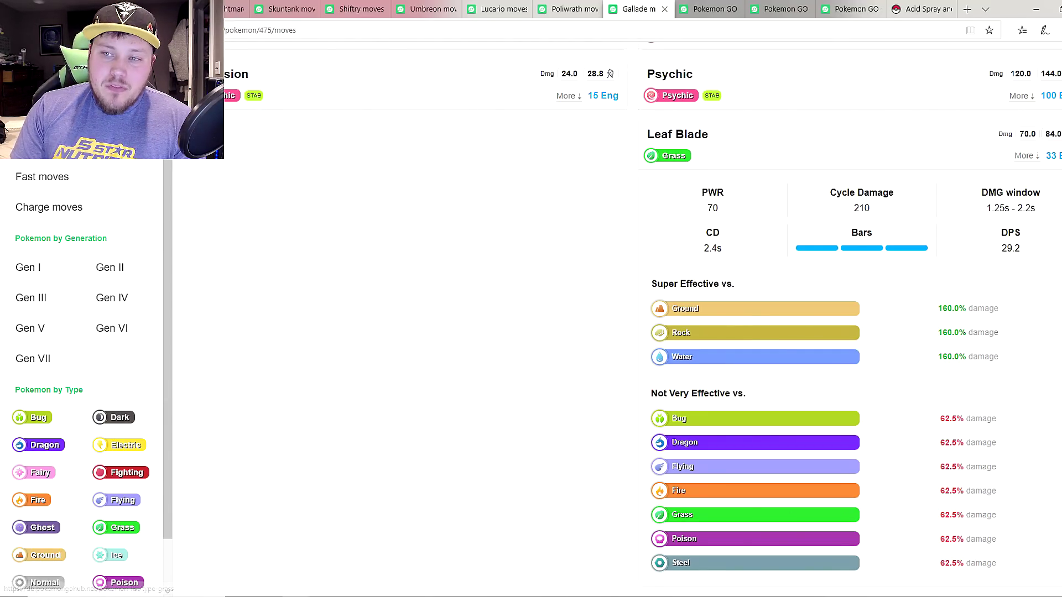
{"action": "left_click", "coordinate": [1024, 155]}
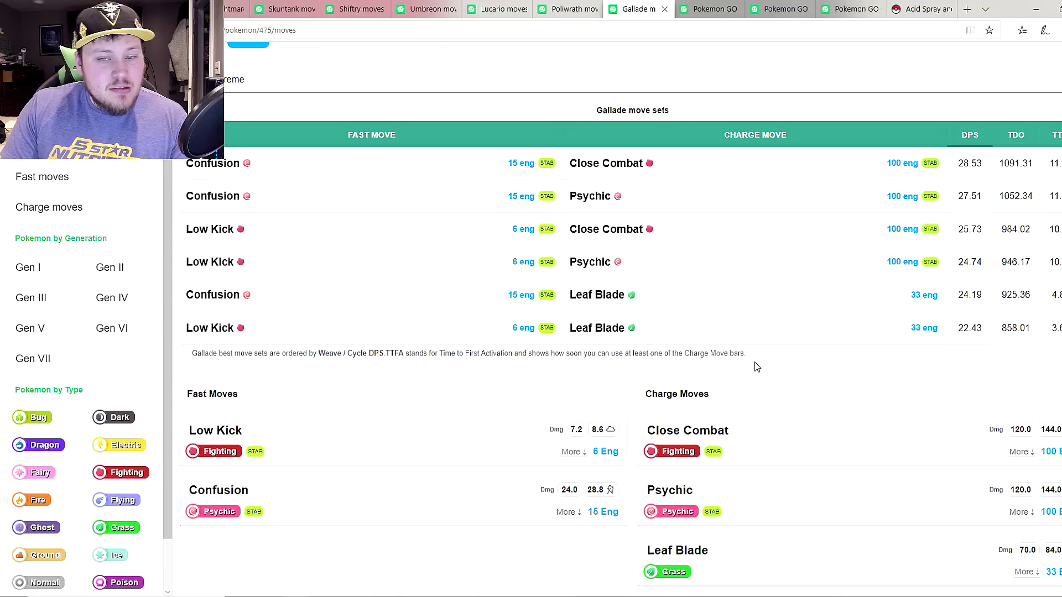
{"action": "left_click", "coordinate": [1023, 458]}
{"action": "left_click", "coordinate": [1027, 369]}
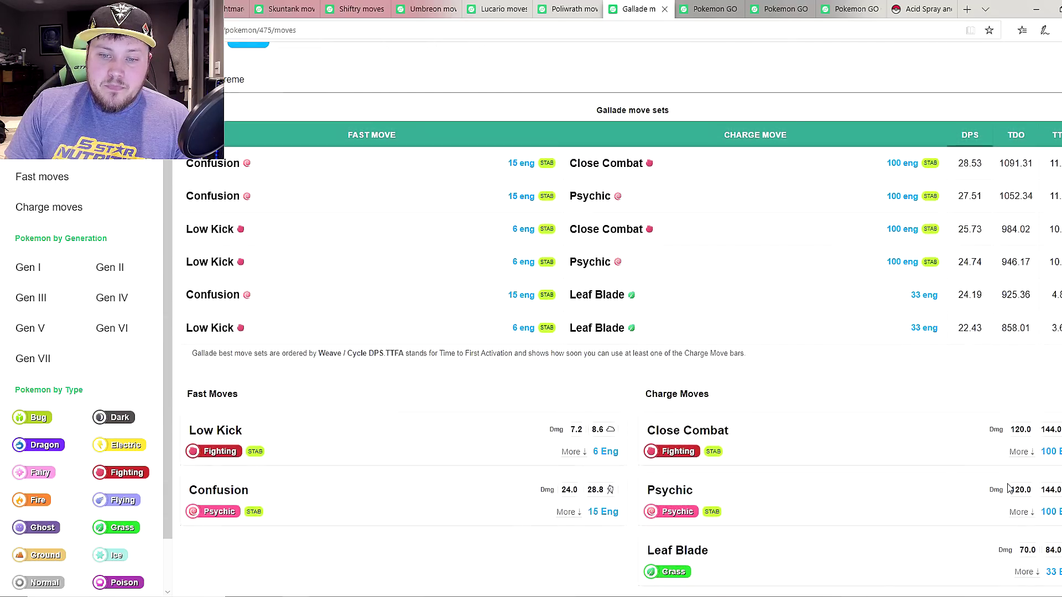
- Review the power, energy bars and type effectiveness of Gallade's charge move Psychic, and collapse the details
{"action": "left_click", "coordinate": [1018, 513]}
{"action": "scroll", "coordinate": [973, 498], "scroll_direction": "down", "scroll_amount": 5}
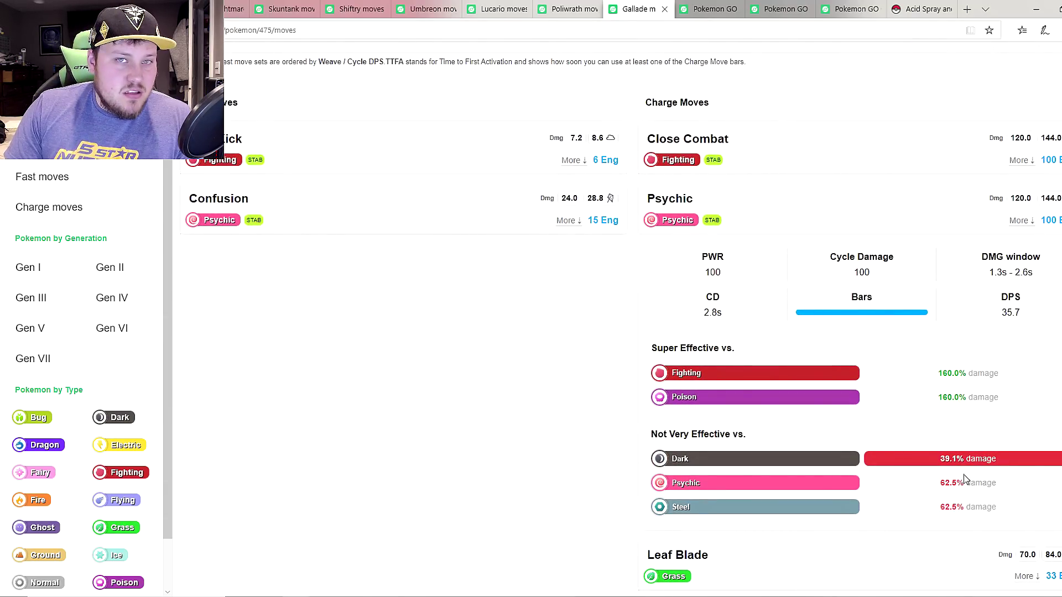
{"action": "scroll", "coordinate": [995, 276], "scroll_direction": "up", "scroll_amount": 5}
{"action": "left_click", "coordinate": [1020, 487]}
- Re-examine the power, energy bars and type effectiveness of Gallade's Leaf Blade, leaving the move collapsed
{"action": "left_click", "coordinate": [1022, 575]}
{"action": "scroll", "coordinate": [625, 470], "scroll_direction": "down", "scroll_amount": 3}
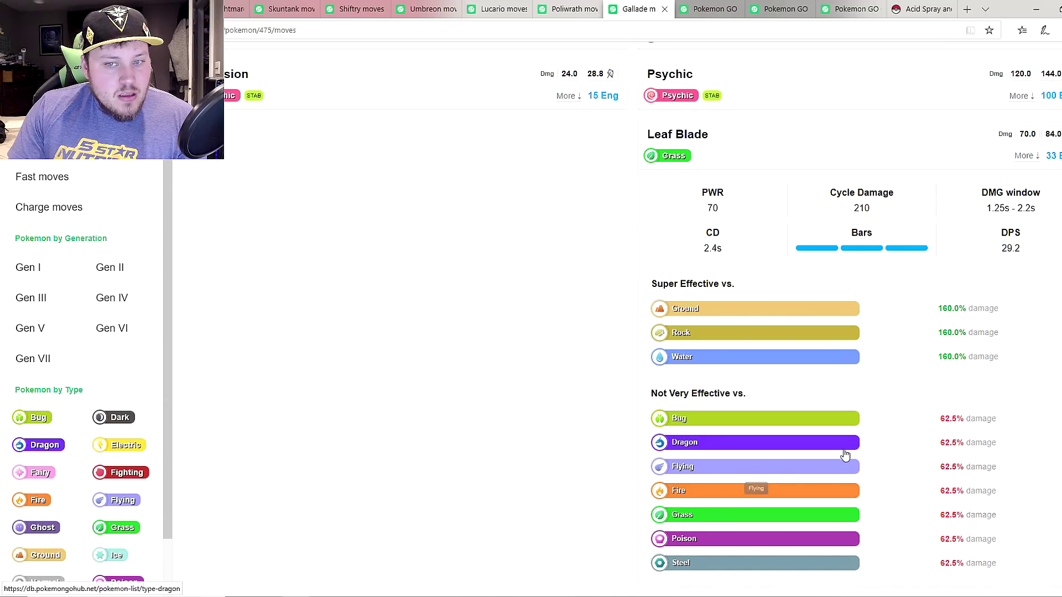
{"action": "scroll", "coordinate": [774, 470], "scroll_direction": "up", "scroll_amount": 1}
{"action": "scroll", "coordinate": [940, 332], "scroll_direction": "up", "scroll_amount": 4}
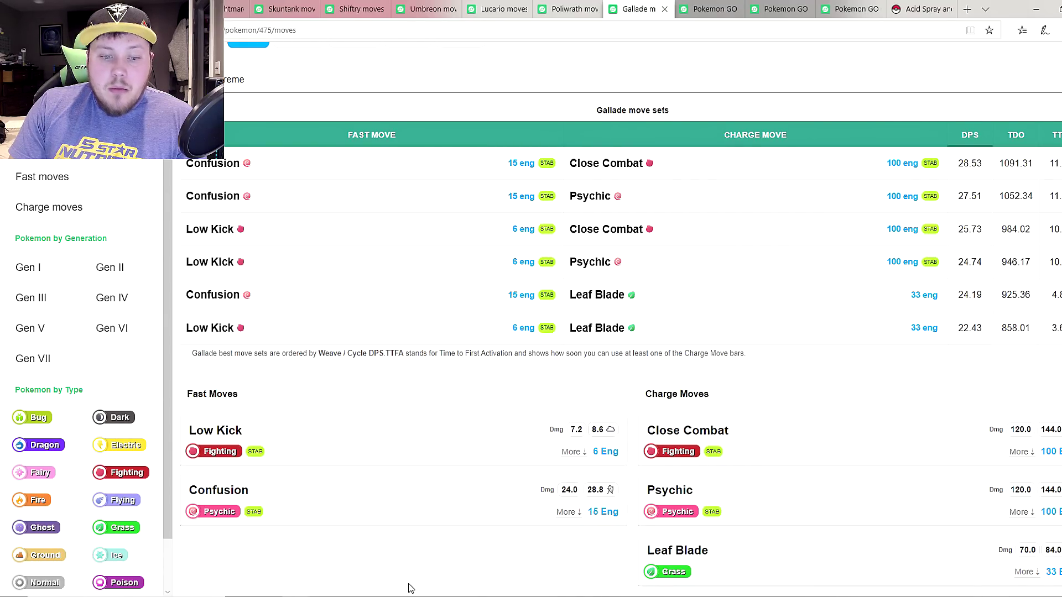
- Switch to the stats spreadsheet and check Gallade's IVs, level, CP, and attack, defense and HP values for level
{"action": "key", "text": "alt+Tab"}
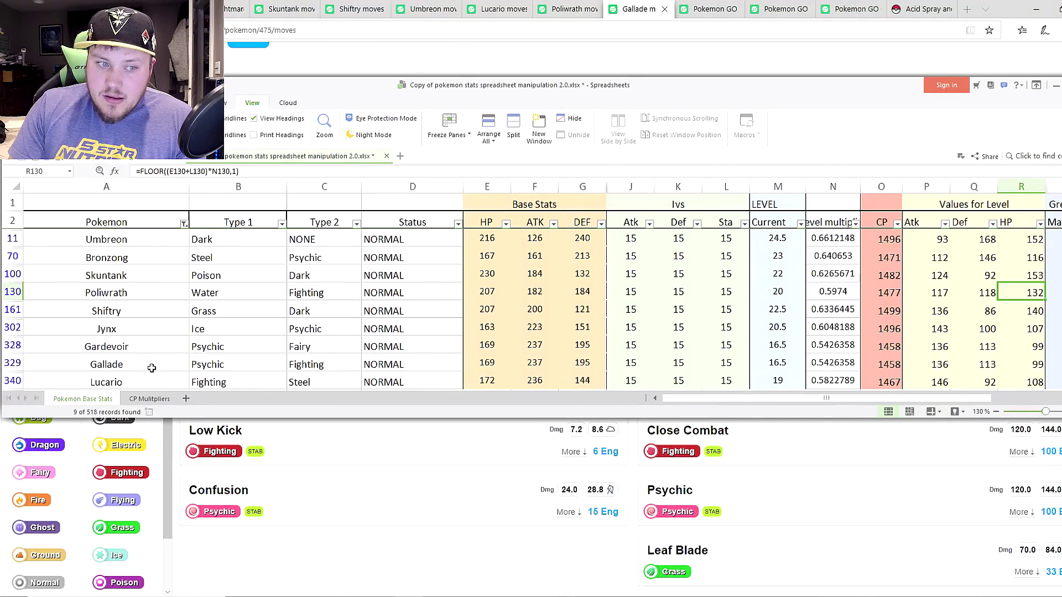
{"action": "left_click", "coordinate": [150, 363]}
{"action": "left_click", "coordinate": [632, 365]}
{"action": "left_click", "coordinate": [679, 366]}
{"action": "left_click", "coordinate": [727, 366]}
{"action": "left_click", "coordinate": [768, 361]}
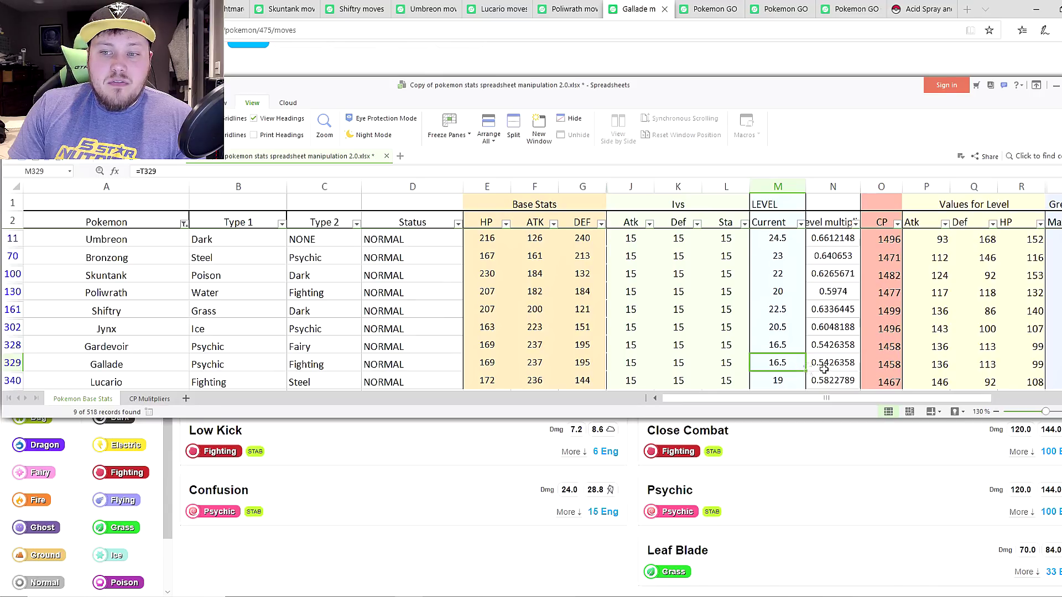
{"action": "left_click", "coordinate": [891, 368]}
{"action": "left_click", "coordinate": [933, 365]}
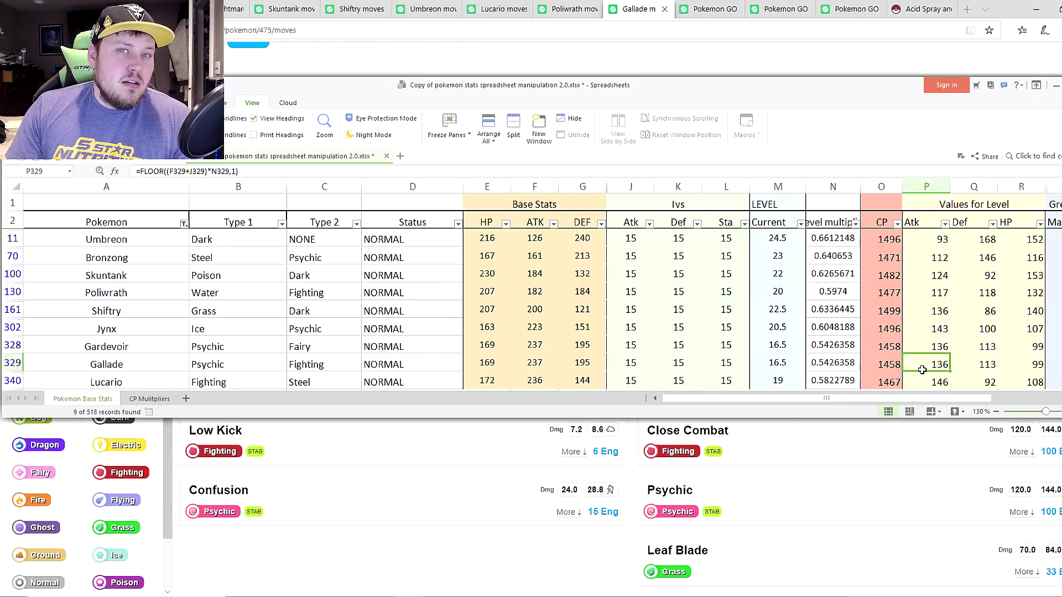
{"action": "left_click", "coordinate": [969, 367]}
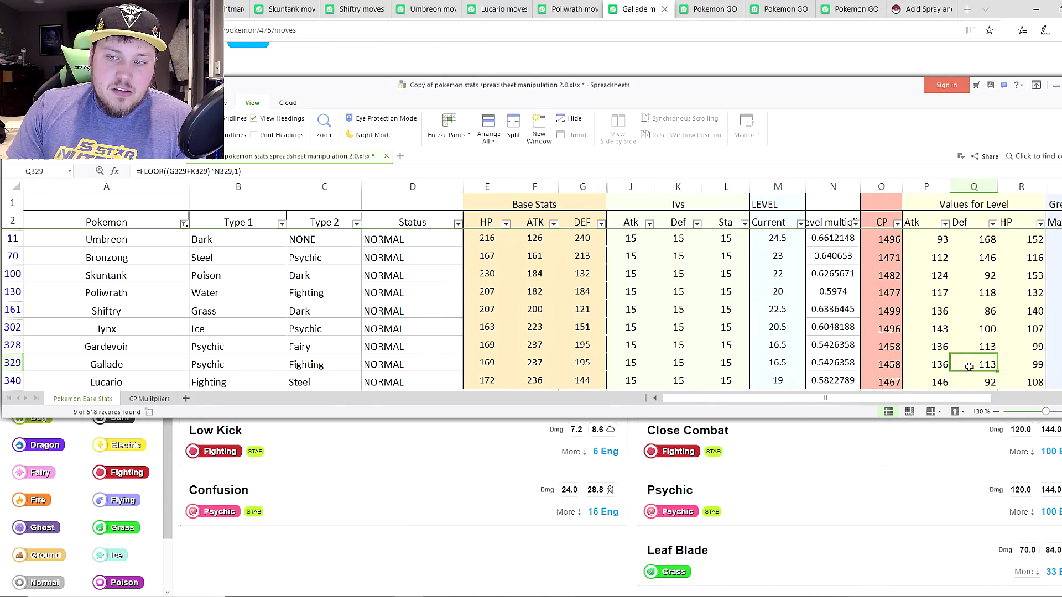
{"action": "left_click", "coordinate": [1016, 363]}
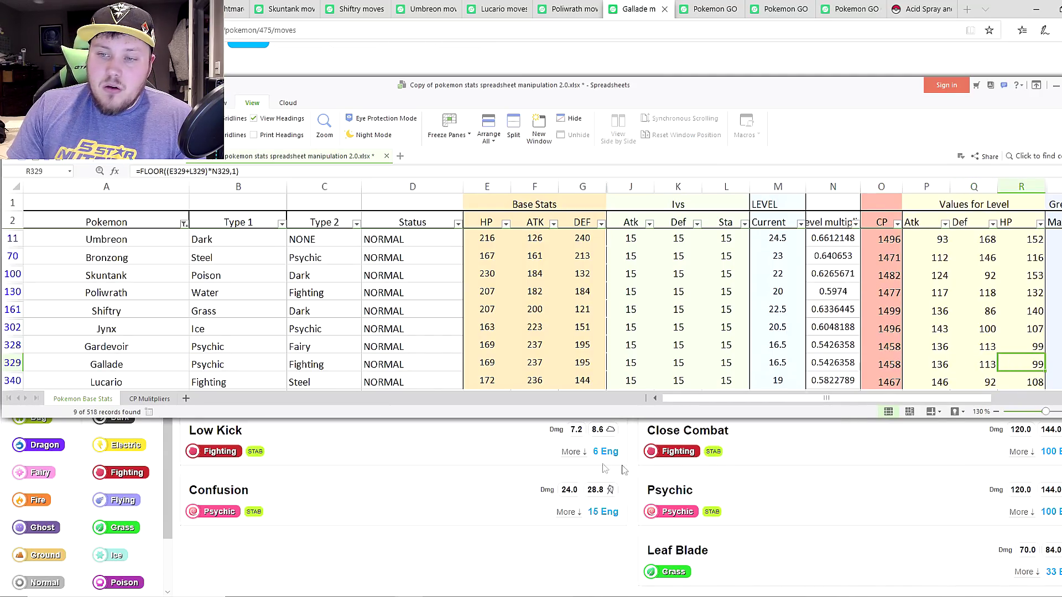
- Return to GO Hub in the browser and review Bronzong's types, base stats, weaknesses and resistances
{"action": "left_click", "coordinate": [501, 456]}
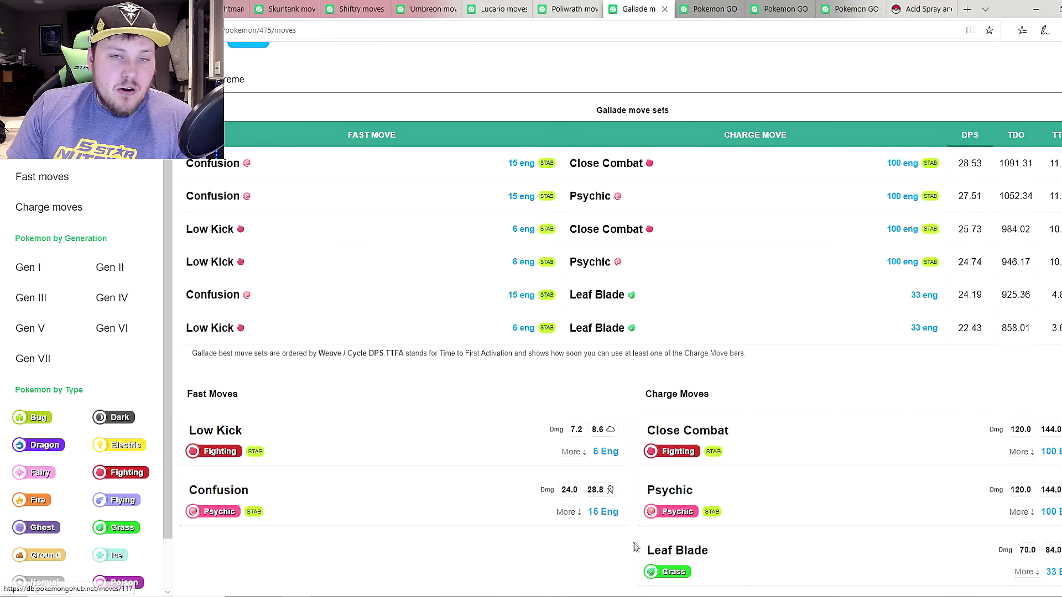
{"action": "left_click", "coordinate": [718, 10]}
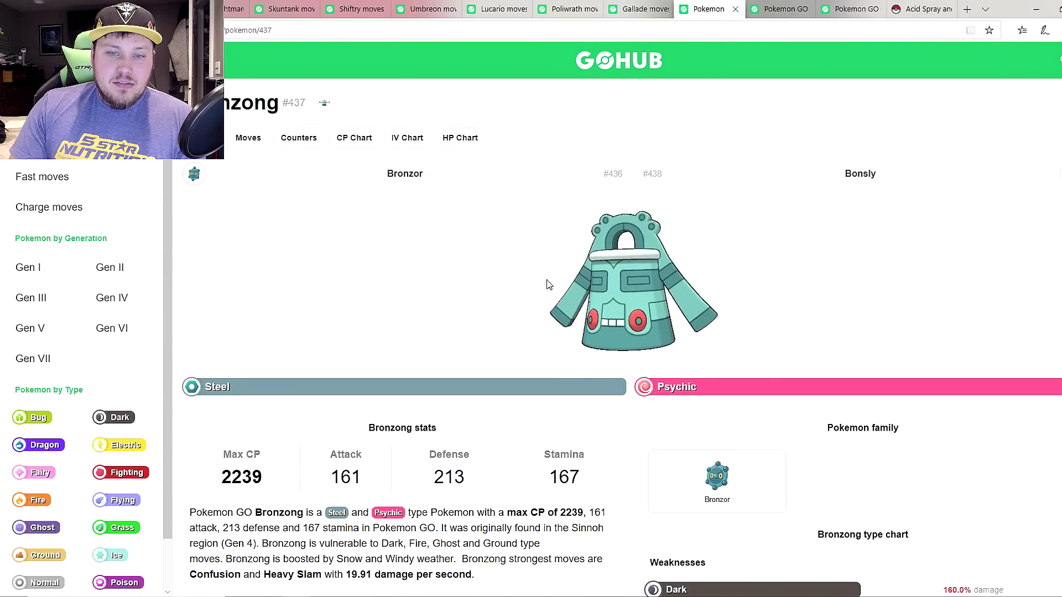
{"action": "scroll", "coordinate": [546, 284], "scroll_direction": "down", "scroll_amount": 2}
{"action": "scroll", "coordinate": [547, 284], "scroll_direction": "up", "scroll_amount": 2}
{"action": "scroll", "coordinate": [547, 284], "scroll_direction": "down", "scroll_amount": 5}
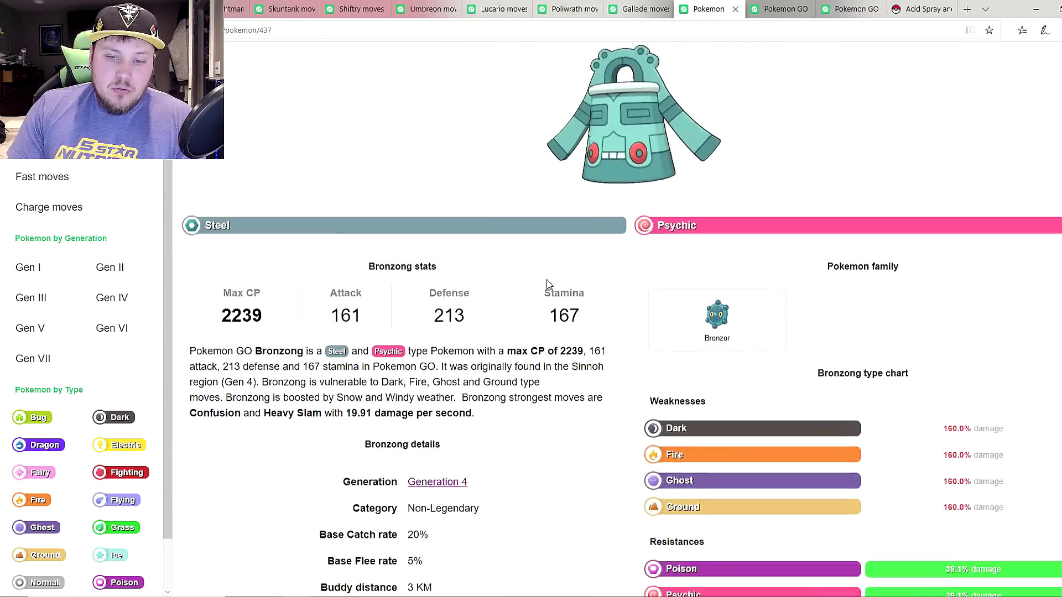
{"action": "scroll", "coordinate": [684, 435], "scroll_direction": "up", "scroll_amount": 5}
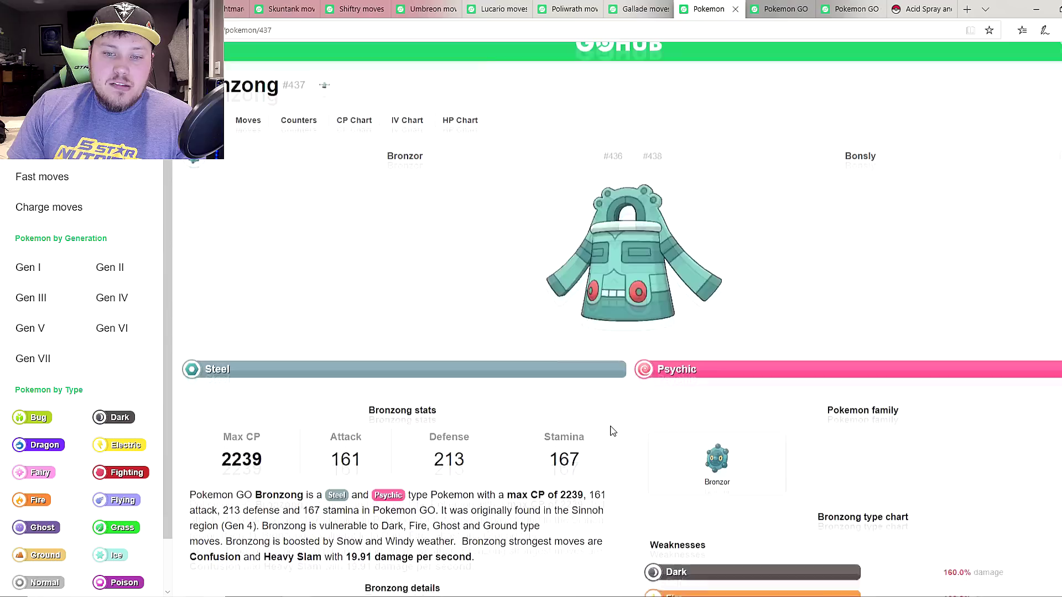
- Open Bronzong's move list, review the power, energy bars and type effectiveness of Heavy Slam, and collapse its details
{"action": "left_click", "coordinate": [246, 139]}
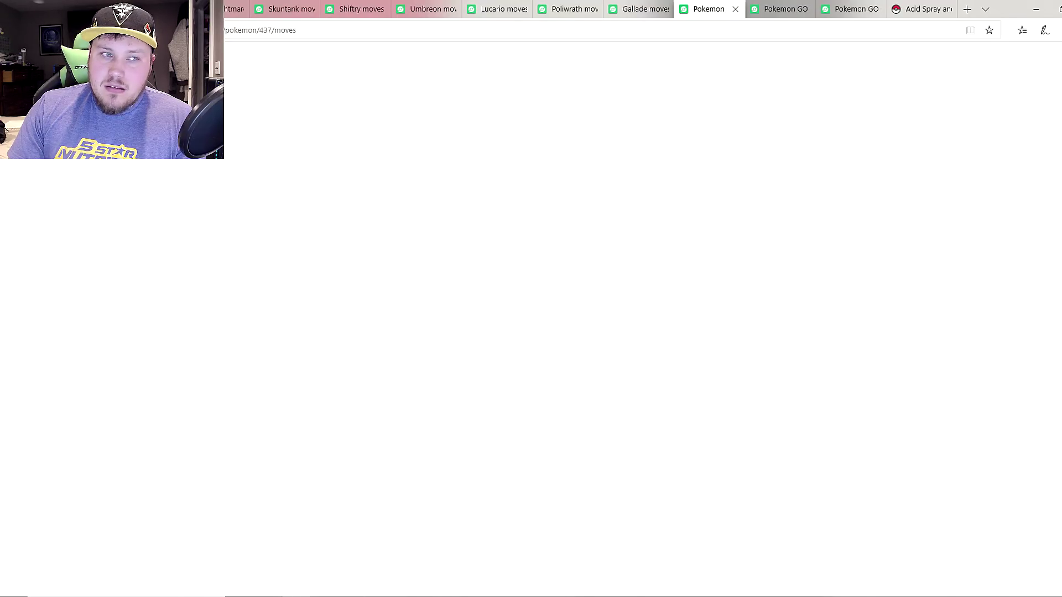
{"action": "scroll", "coordinate": [497, 320], "scroll_direction": "down", "scroll_amount": 2}
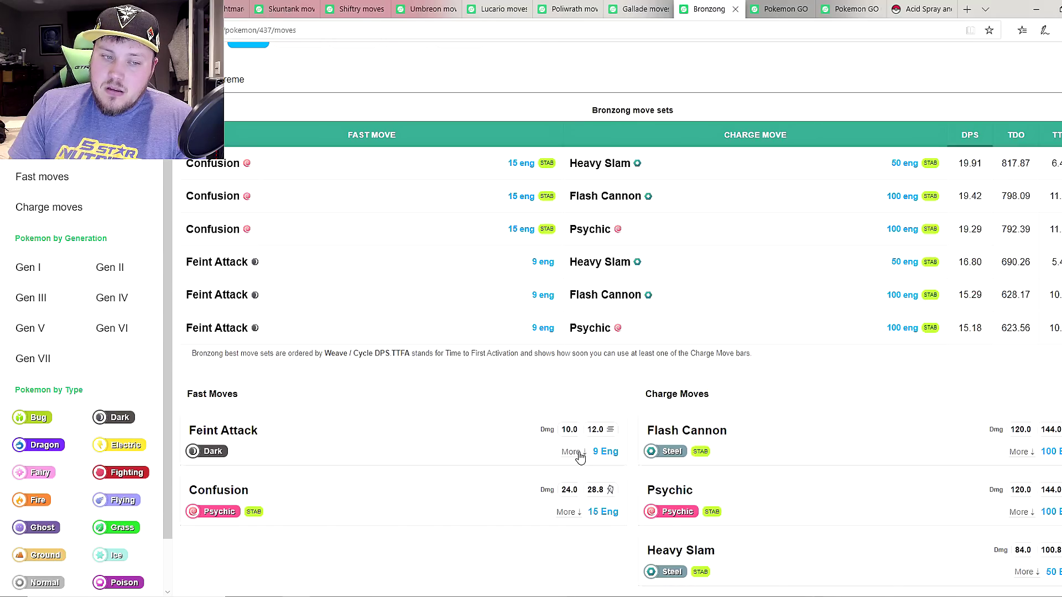
{"action": "left_click", "coordinate": [1018, 569]}
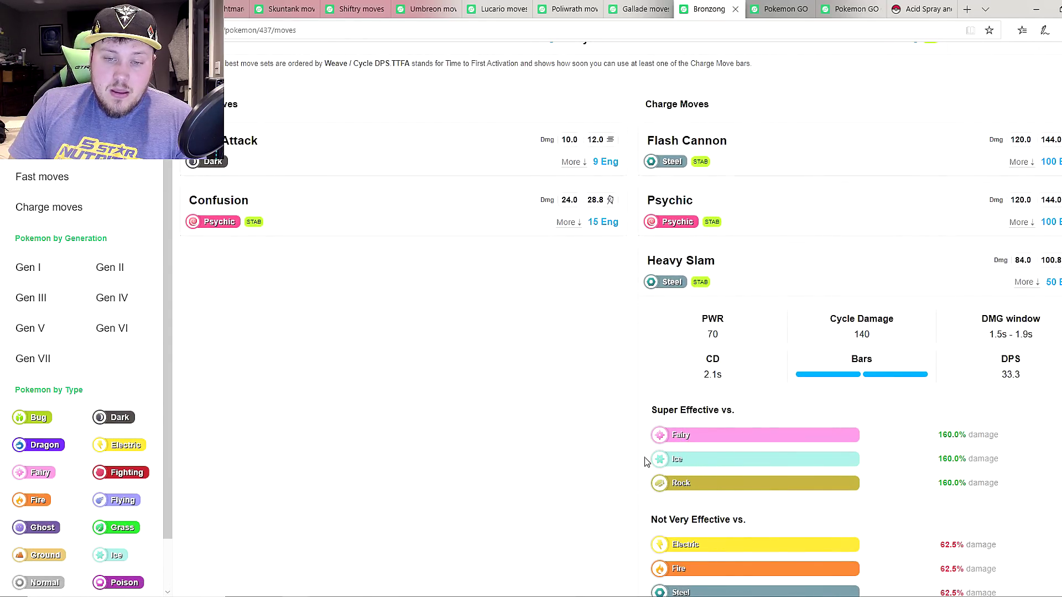
{"action": "scroll", "coordinate": [648, 467], "scroll_direction": "down", "scroll_amount": 1}
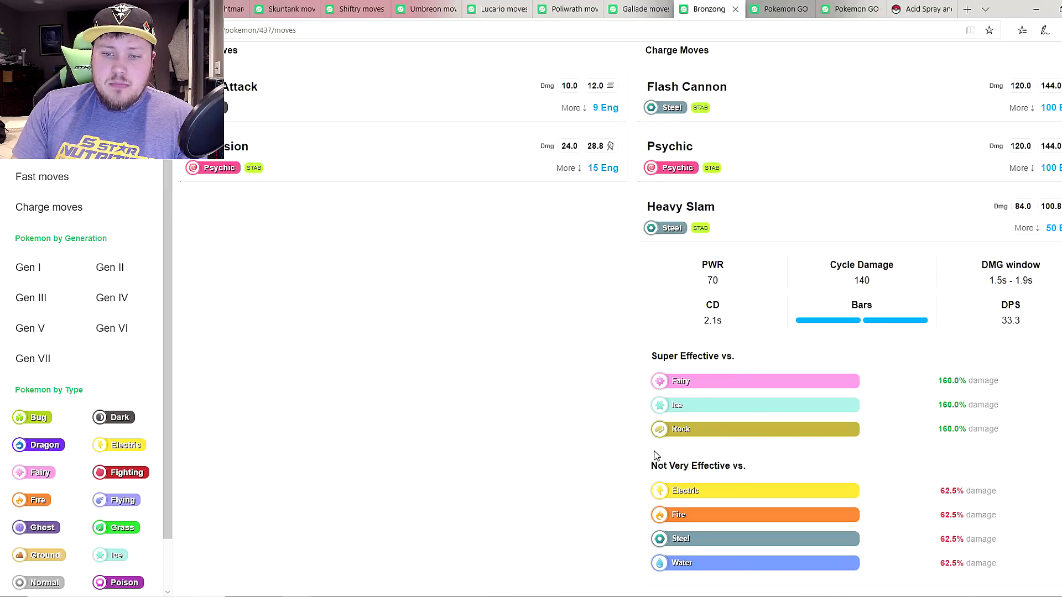
{"action": "scroll", "coordinate": [656, 456], "scroll_direction": "up", "scroll_amount": 2}
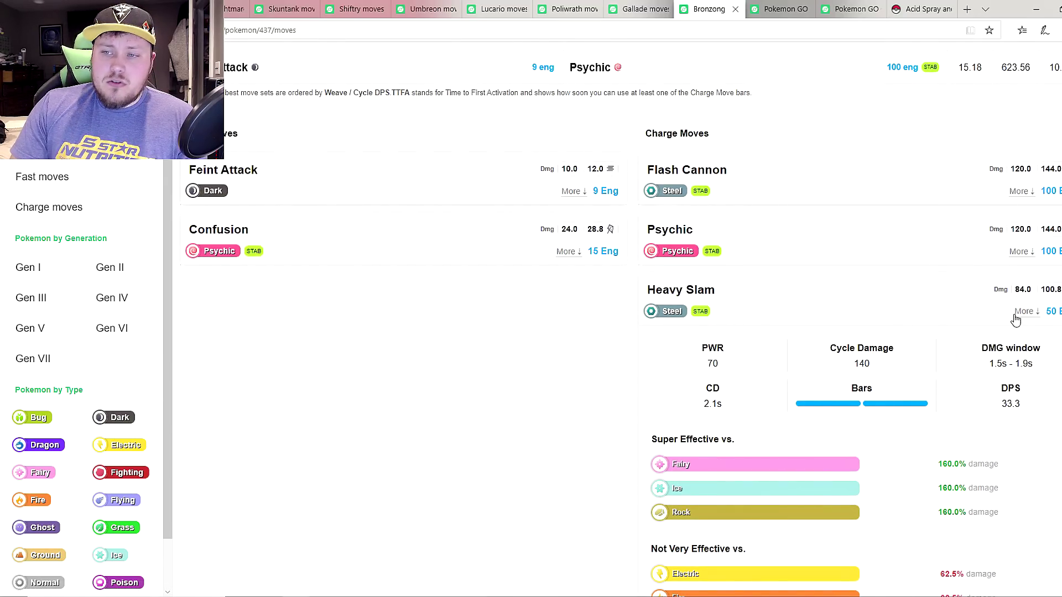
{"action": "scroll", "coordinate": [939, 395], "scroll_direction": "up", "scroll_amount": 5}
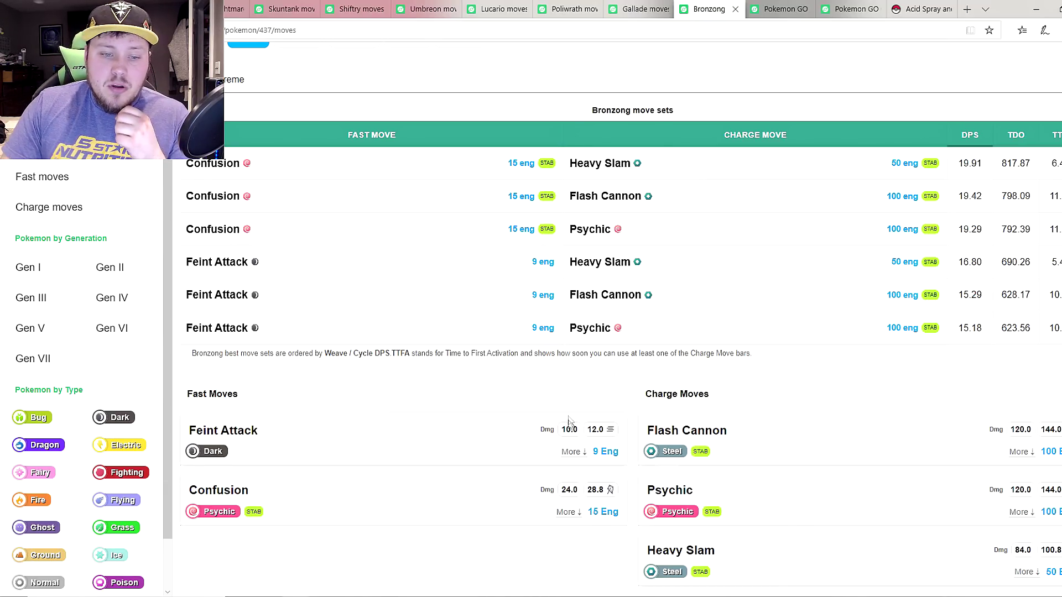
- Switch to the stats spreadsheet and check Bronzong's level, CP, and attack, defense and HP values for level
{"action": "key", "text": "alt+Tab"}
{"action": "left_click", "coordinate": [127, 257]}
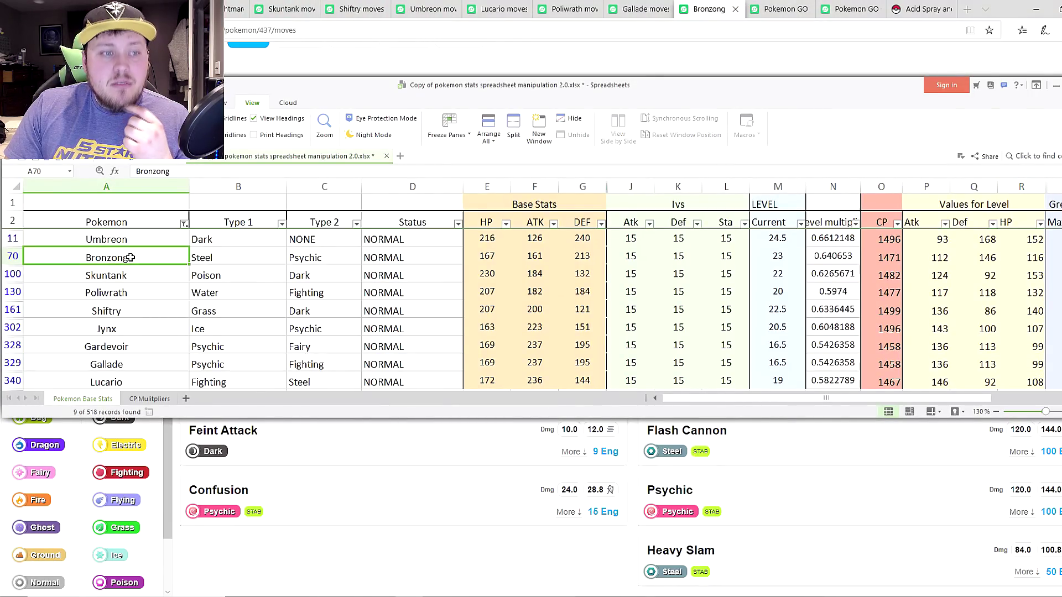
{"action": "left_click", "coordinate": [776, 260]}
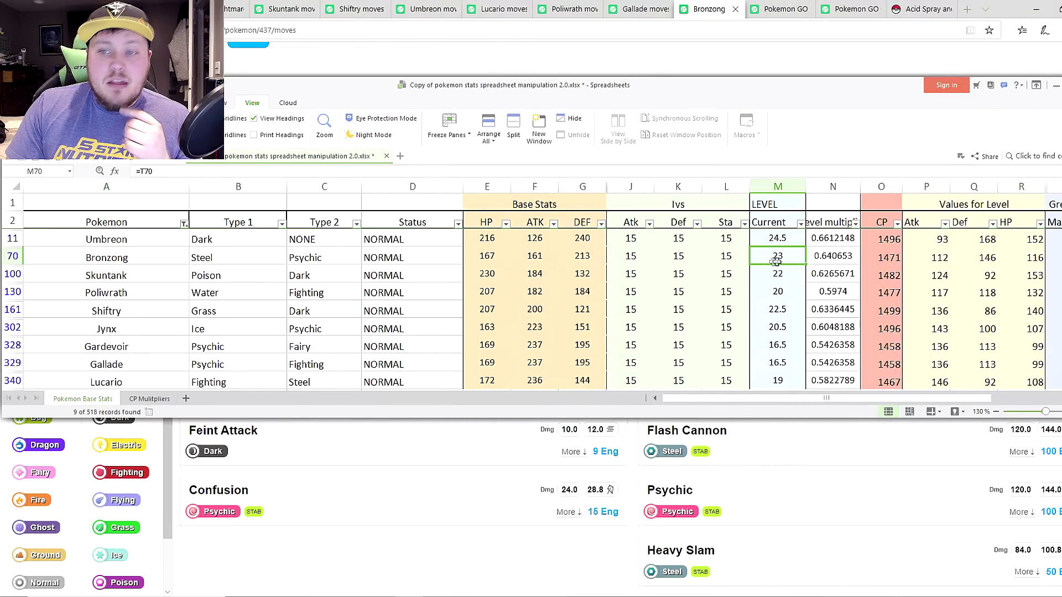
{"action": "left_click", "coordinate": [893, 261]}
{"action": "left_click", "coordinate": [938, 259]}
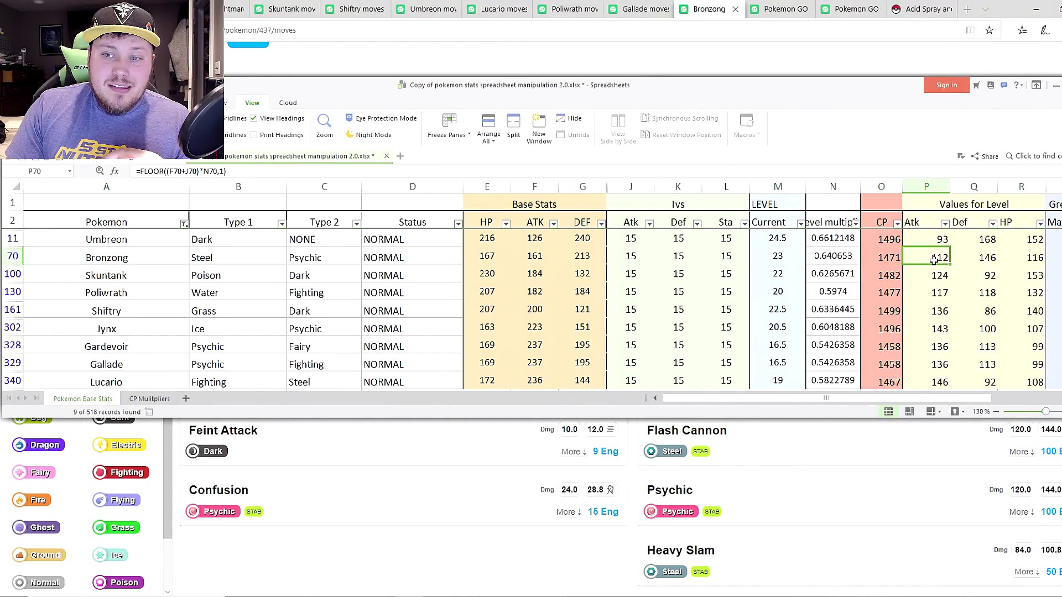
{"action": "left_click", "coordinate": [971, 259]}
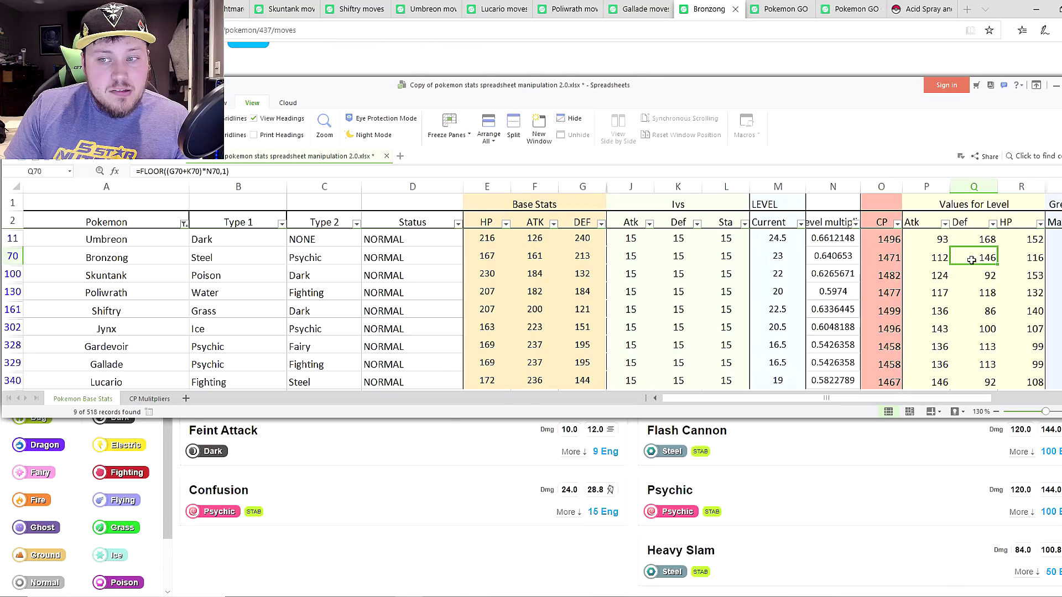
{"action": "left_click", "coordinate": [1013, 255]}
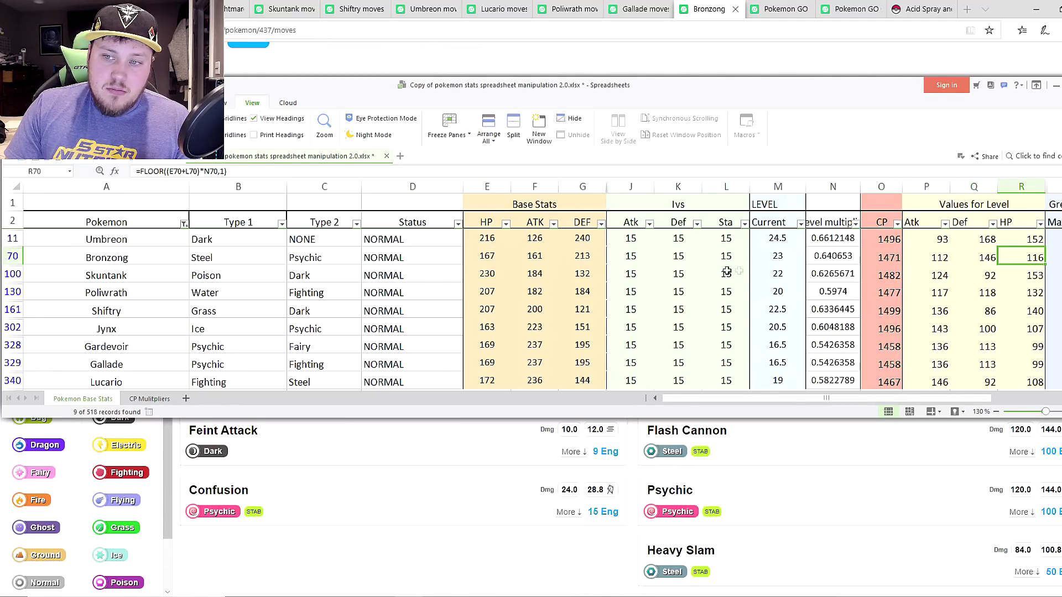
{"action": "left_click", "coordinate": [931, 261]}
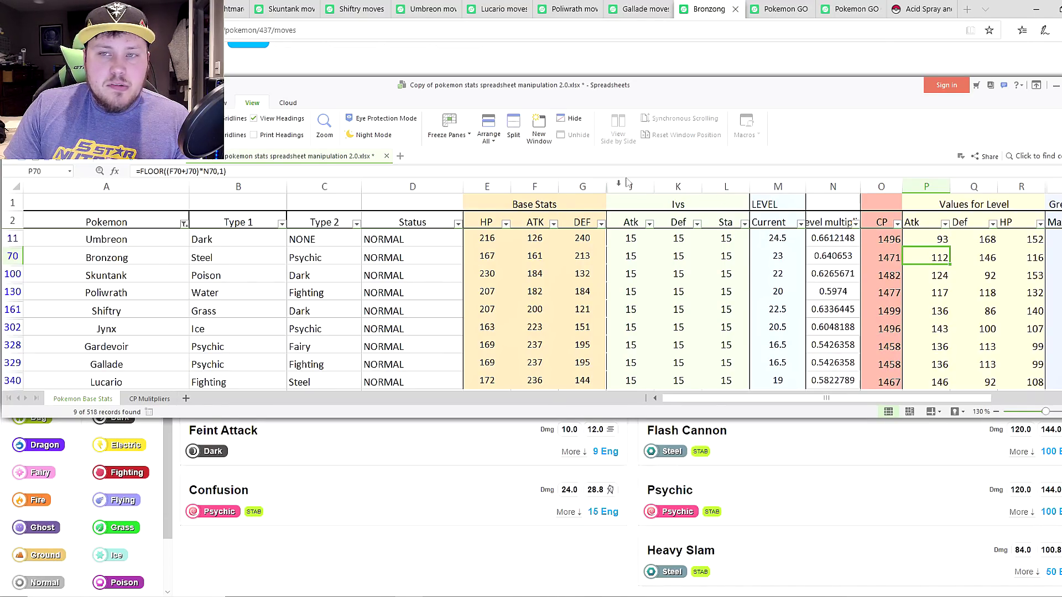
- Return to GO Hub in the browser and review Jynx's types, base stats, weaknesses and resistances
{"action": "left_click", "coordinate": [774, 9]}
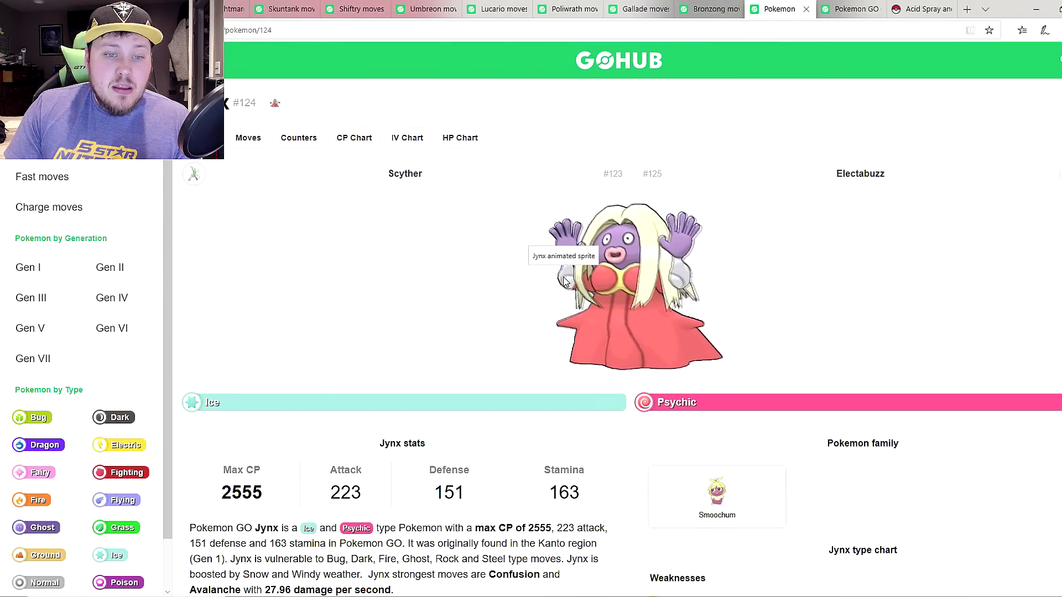
{"action": "scroll", "coordinate": [563, 282], "scroll_direction": "down", "scroll_amount": 6}
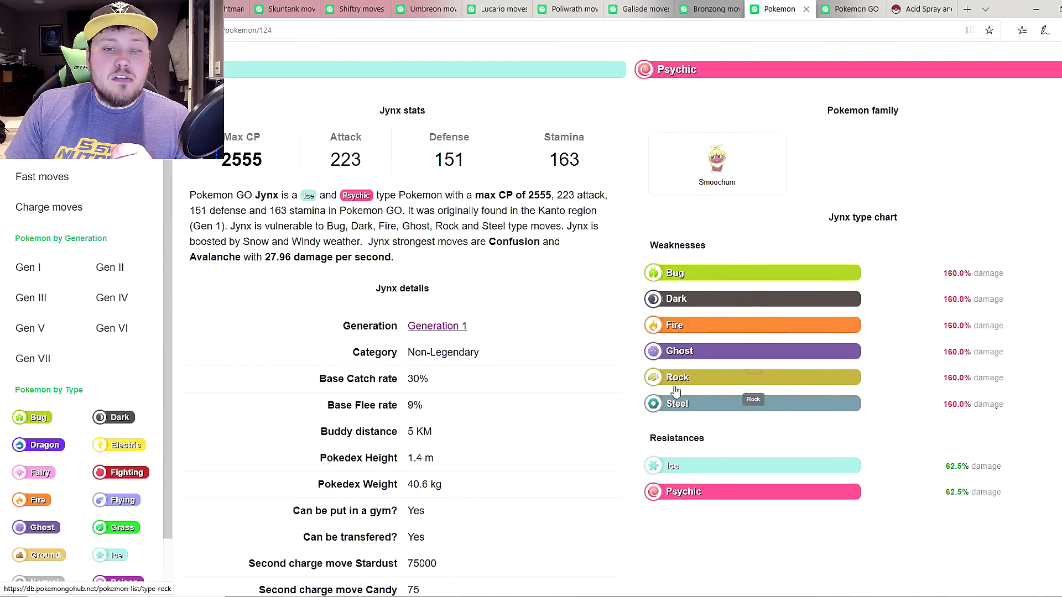
{"action": "scroll", "coordinate": [186, 249], "scroll_direction": "up", "scroll_amount": 5}
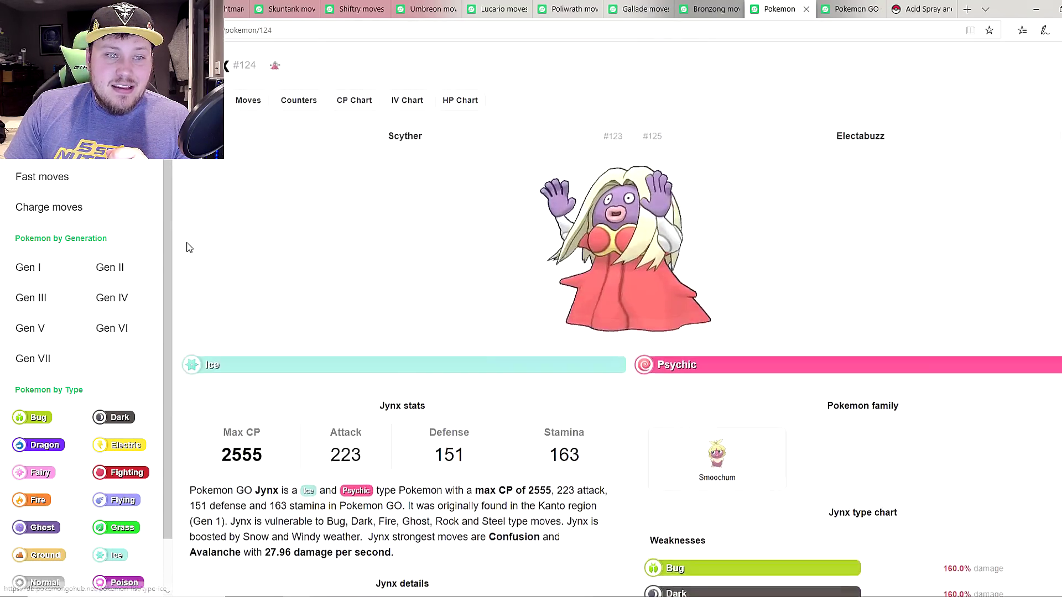
- Open Jynx's move list, review the power, energy and type effectiveness of Frost Breath, and collapse its details
{"action": "left_click", "coordinate": [250, 141]}
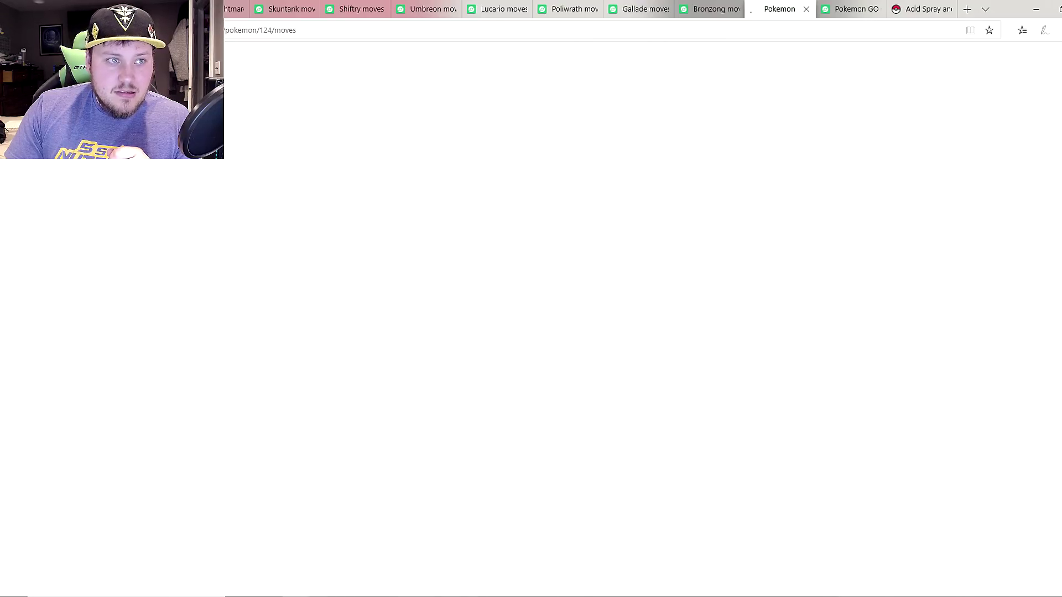
{"action": "scroll", "coordinate": [458, 293], "scroll_direction": "down", "scroll_amount": 6}
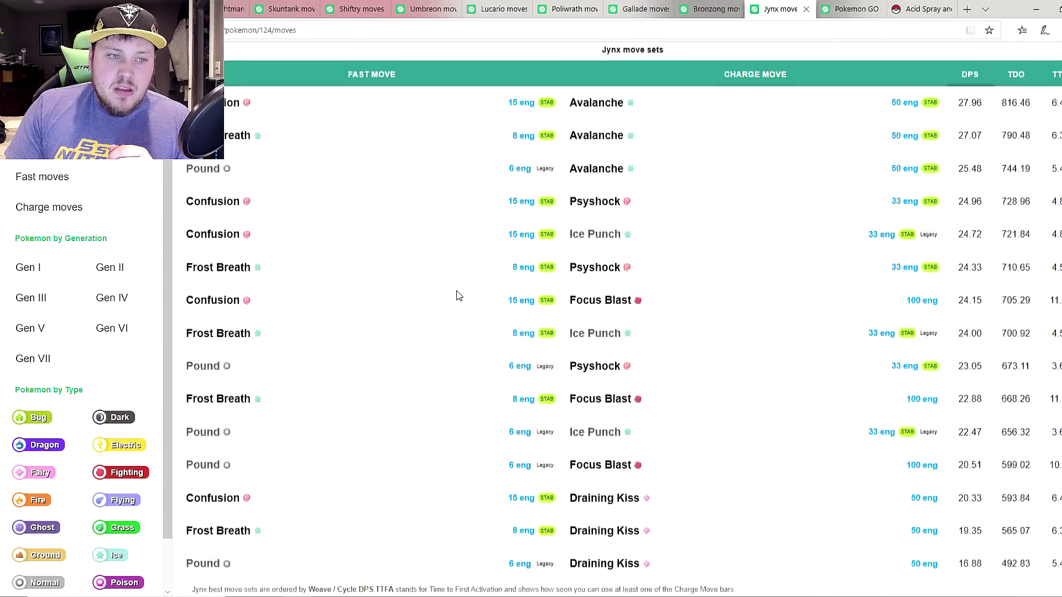
{"action": "scroll", "coordinate": [458, 293], "scroll_direction": "down", "scroll_amount": 3}
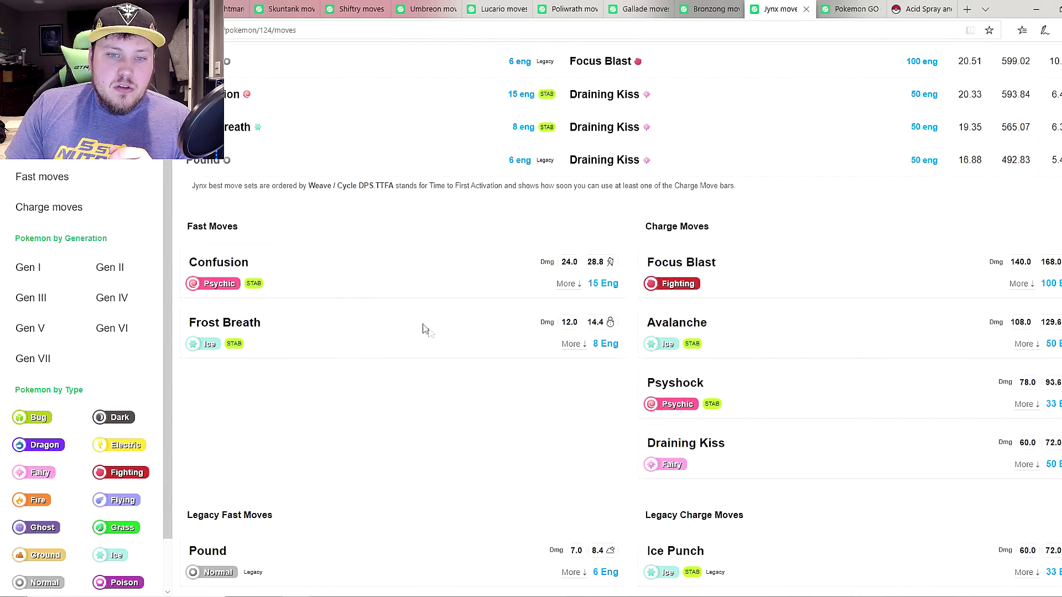
{"action": "left_click", "coordinate": [571, 343]}
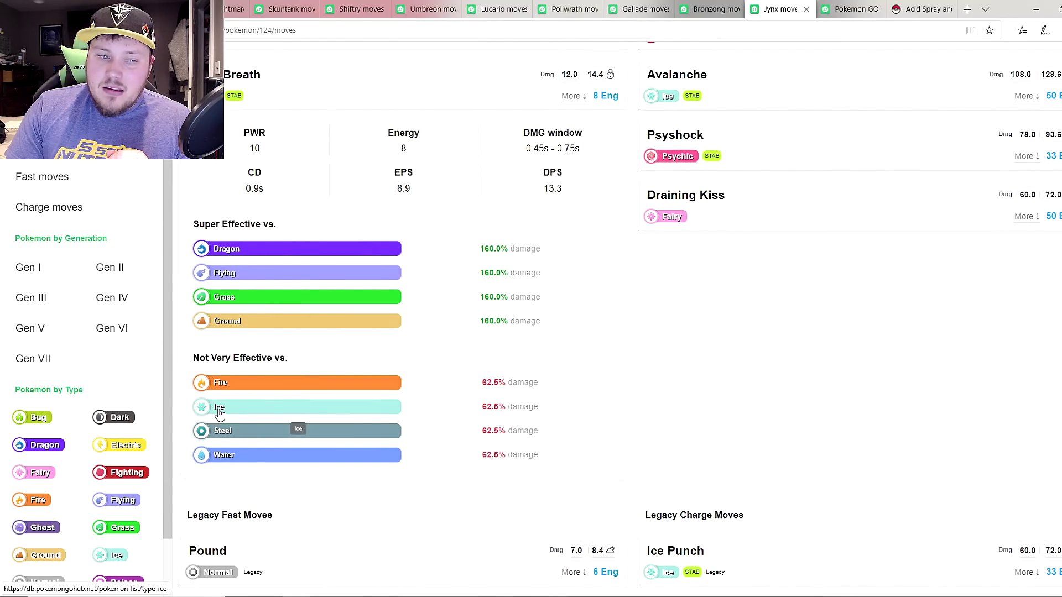
{"action": "scroll", "coordinate": [221, 461], "scroll_direction": "up", "scroll_amount": 3}
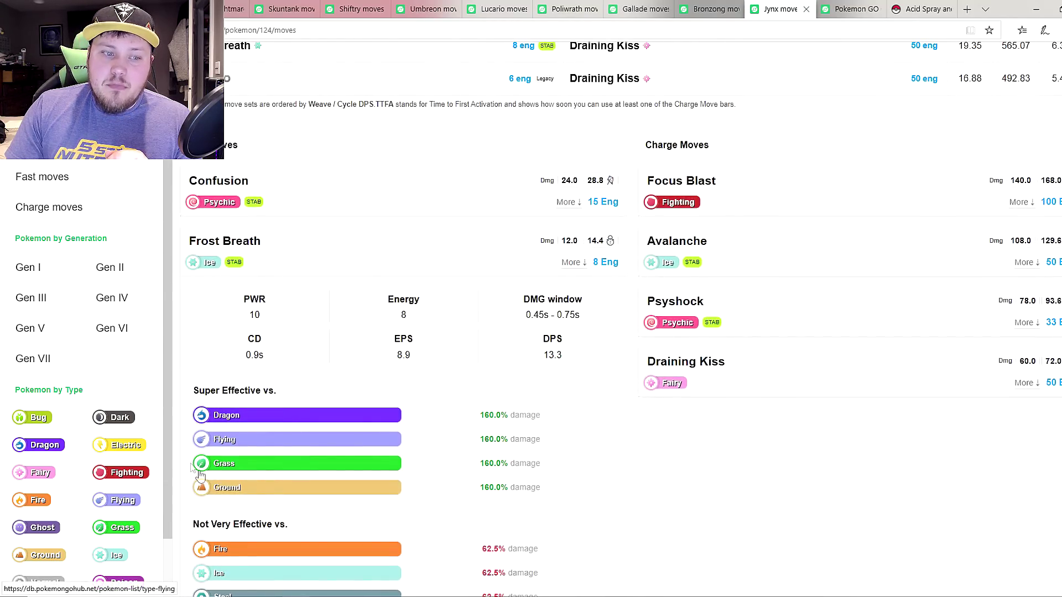
{"action": "left_click", "coordinate": [577, 263]}
- Review the power, energy and type effectiveness of Jynx's Confusion, leaving the move collapsed
{"action": "left_click", "coordinate": [565, 284]}
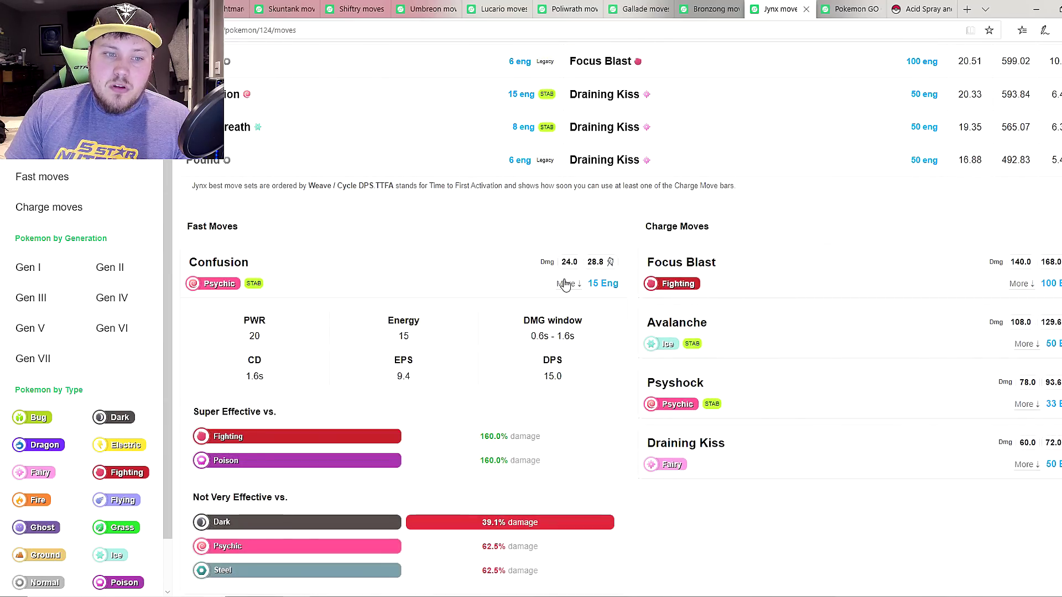
{"action": "scroll", "coordinate": [564, 279], "scroll_direction": "down", "scroll_amount": 2}
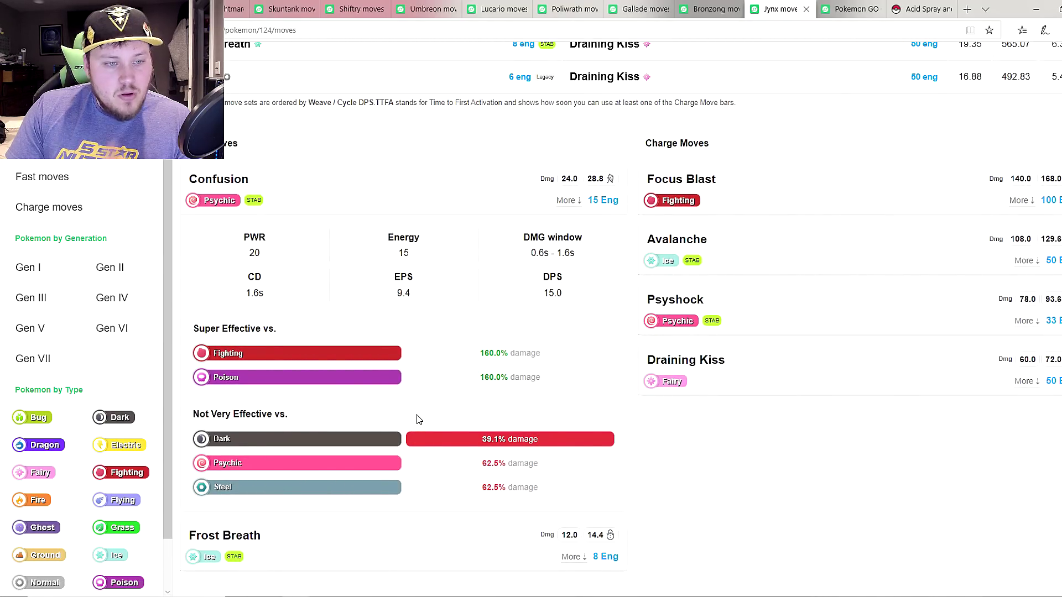
{"action": "left_click", "coordinate": [568, 205]}
{"action": "scroll", "coordinate": [569, 210], "scroll_direction": "up", "scroll_amount": 2}
{"action": "left_click", "coordinate": [562, 291]}
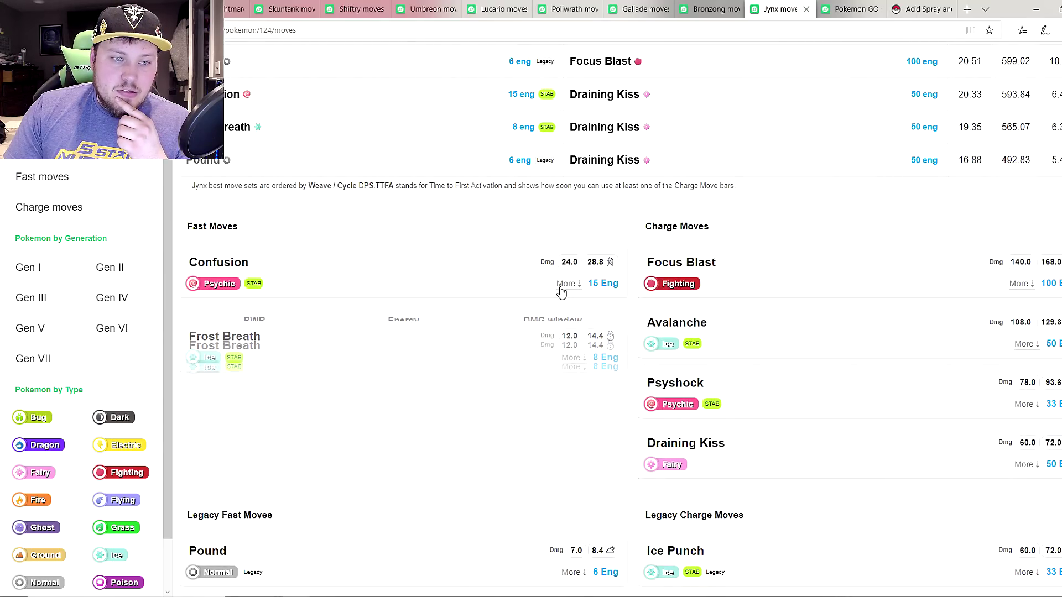
{"action": "left_click", "coordinate": [561, 290]}
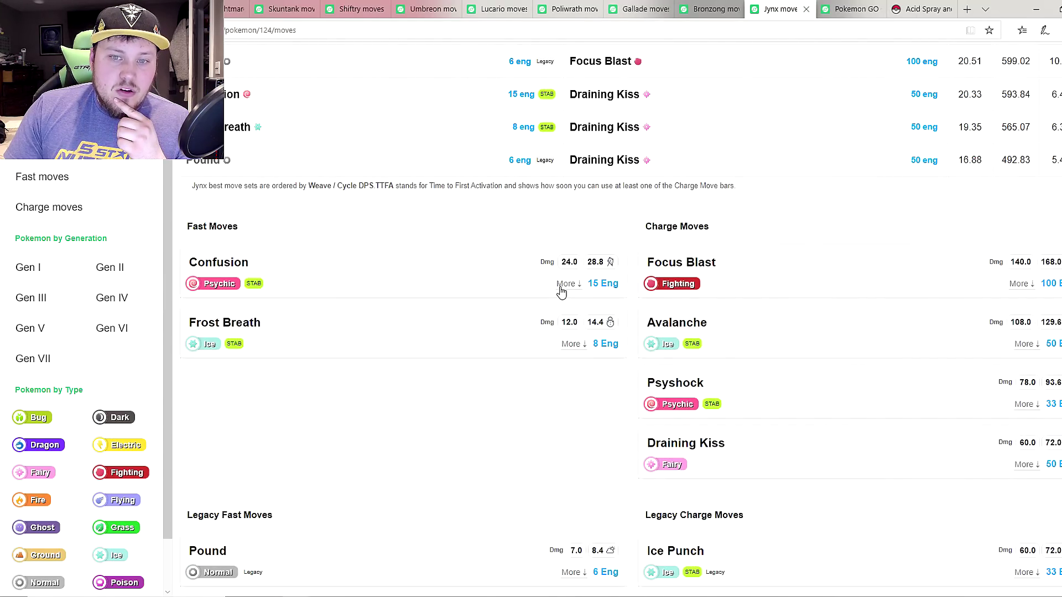
- Re-examine Frost Breath's power, energy and type effectiveness for comparison with Confusion, and collapse its details
{"action": "left_click", "coordinate": [572, 344]}
{"action": "scroll", "coordinate": [514, 354], "scroll_direction": "down", "scroll_amount": 4}
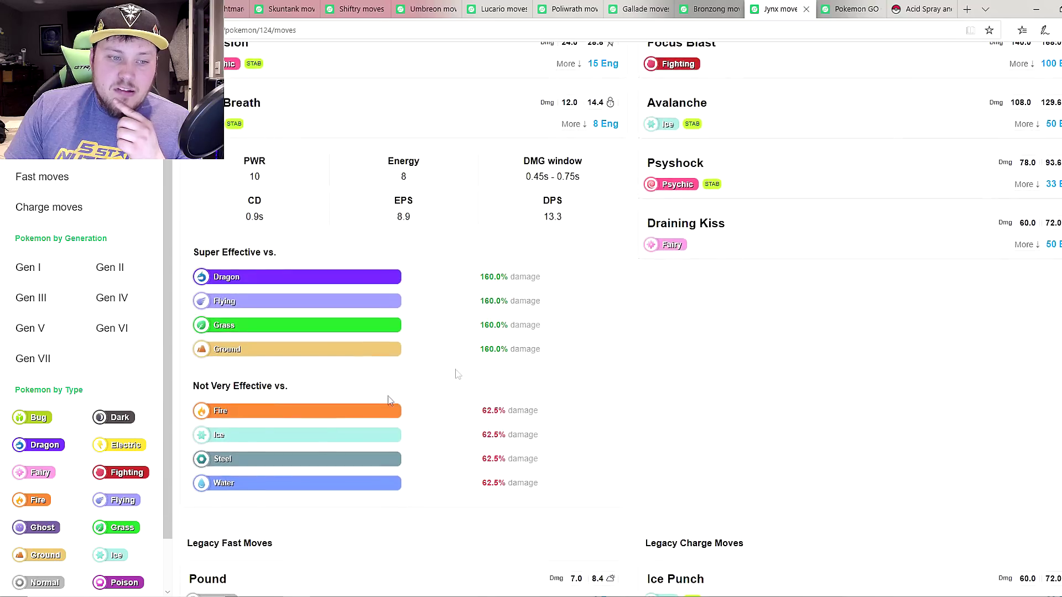
{"action": "scroll", "coordinate": [248, 500], "scroll_direction": "up", "scroll_amount": 3}
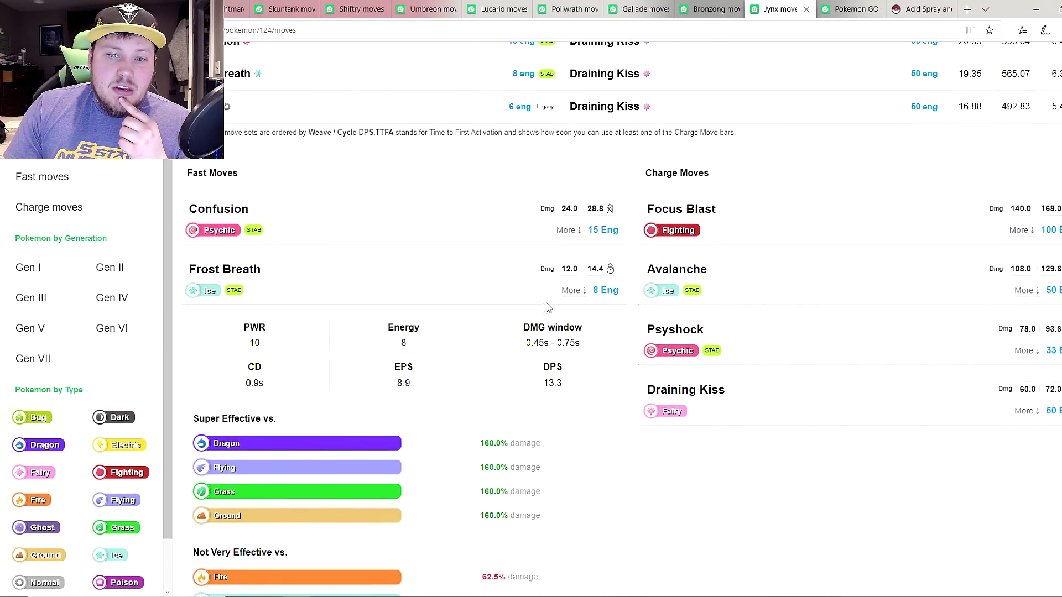
{"action": "left_click", "coordinate": [572, 290]}
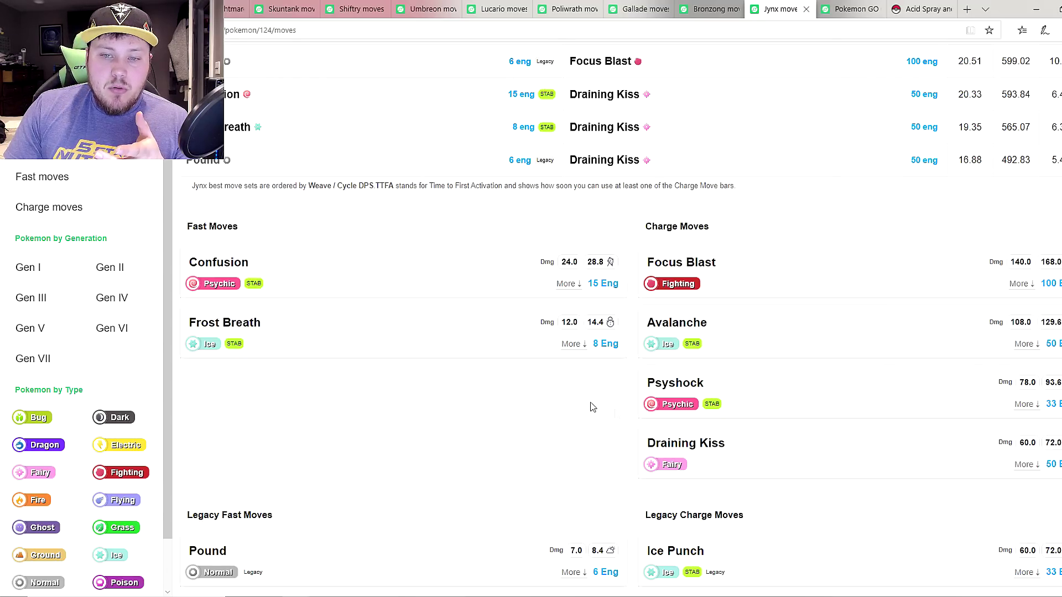
- Compare the power, energy bars and type effectiveness of Jynx's Psyshock and Draining Kiss, collapsing each move after reading
{"action": "left_click", "coordinate": [1026, 404]}
{"action": "scroll", "coordinate": [973, 409], "scroll_direction": "down", "scroll_amount": 3}
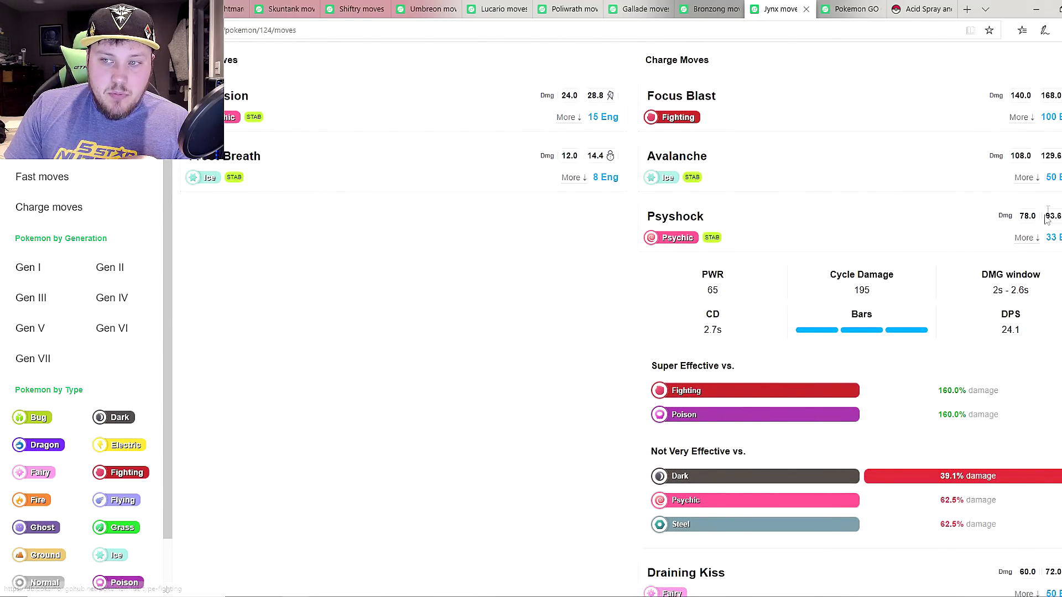
{"action": "left_click", "coordinate": [1026, 238]}
{"action": "left_click", "coordinate": [1025, 464]}
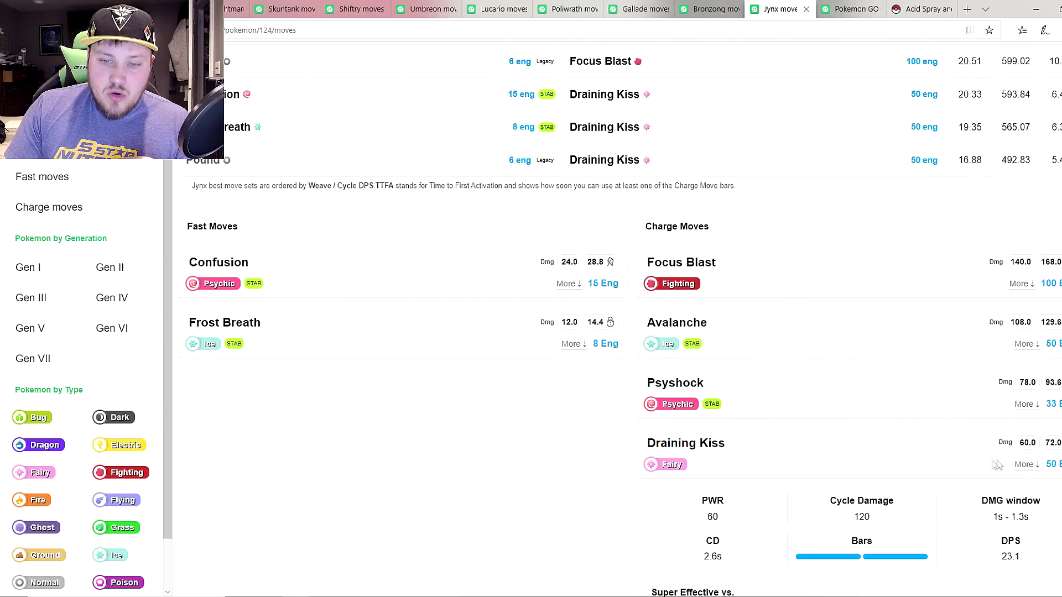
{"action": "scroll", "coordinate": [1029, 470], "scroll_direction": "down", "scroll_amount": 4}
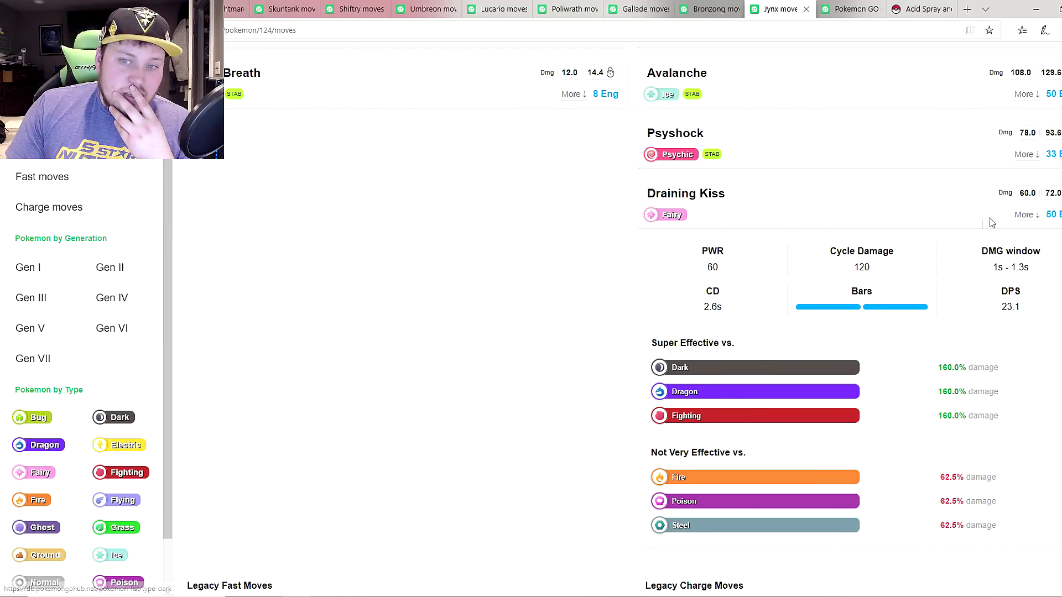
{"action": "left_click", "coordinate": [1025, 214]}
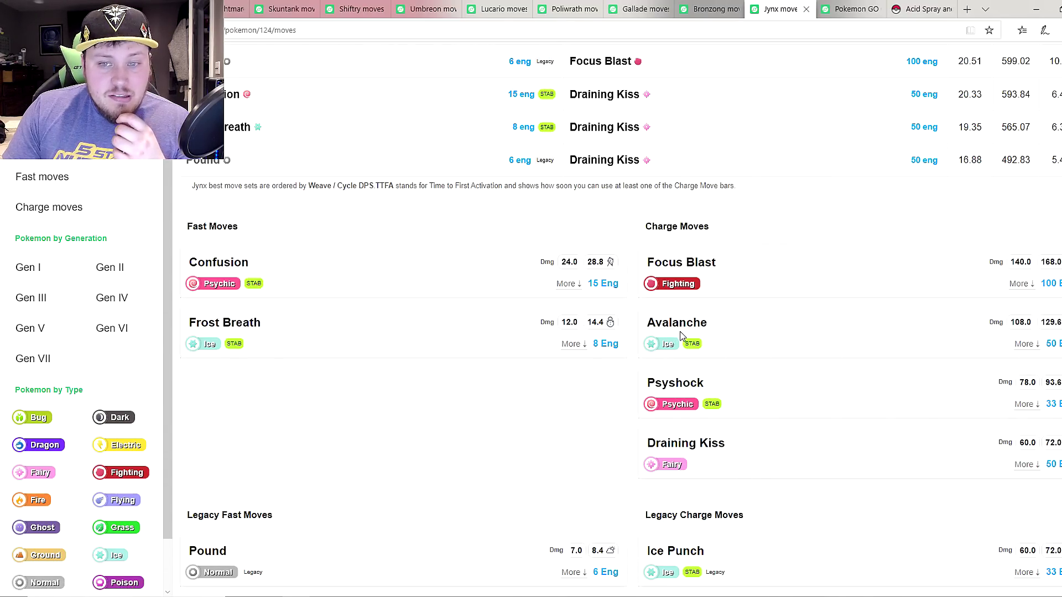
- Compare the power, energy bars and type effectiveness of Jynx's Avalanche and Focus Blast, collapsing each move after reading
{"action": "left_click", "coordinate": [1025, 343]}
{"action": "scroll", "coordinate": [832, 439], "scroll_direction": "down", "scroll_amount": 3}
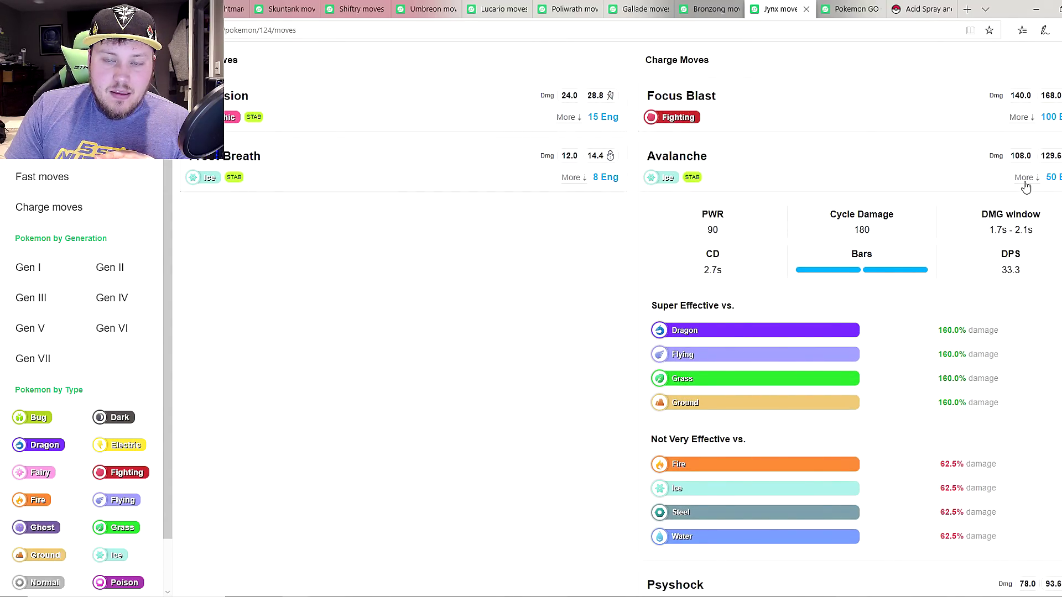
{"action": "left_click", "coordinate": [1024, 178]}
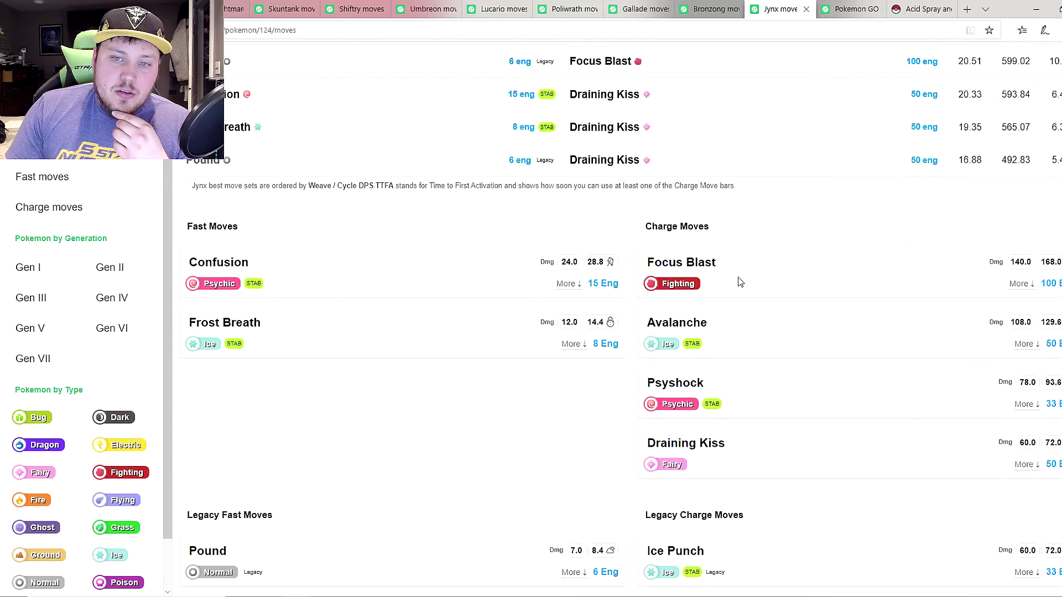
{"action": "left_click", "coordinate": [1016, 286]}
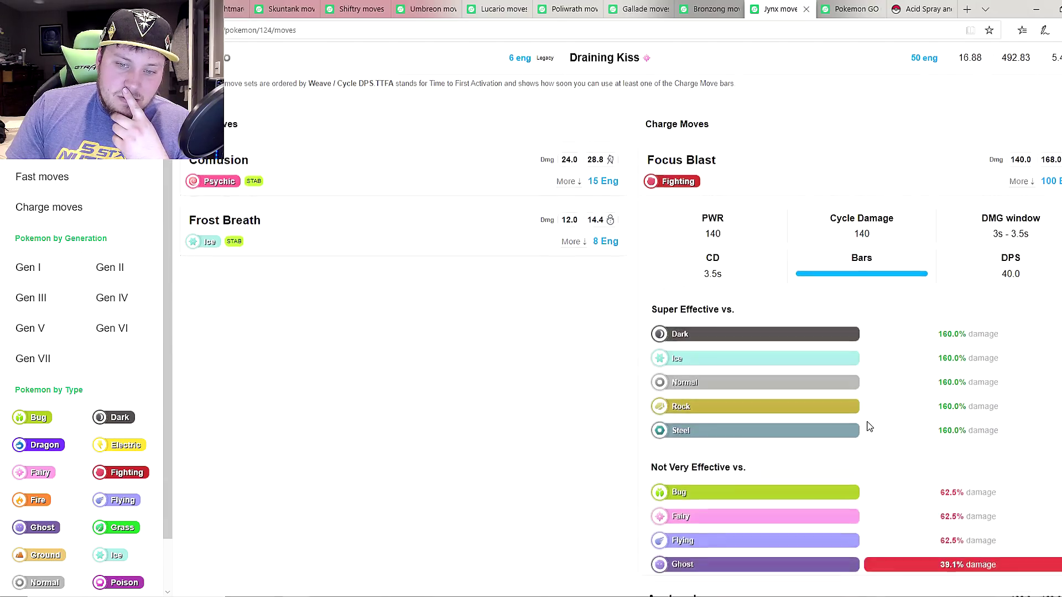
{"action": "left_click", "coordinate": [1019, 284]}
- Look over Jynx's ranked move sets and re-examine Draining Kiss's energy bars and type effectiveness, leaving the move collapsed
{"action": "scroll", "coordinate": [767, 420], "scroll_direction": "up", "scroll_amount": 10}
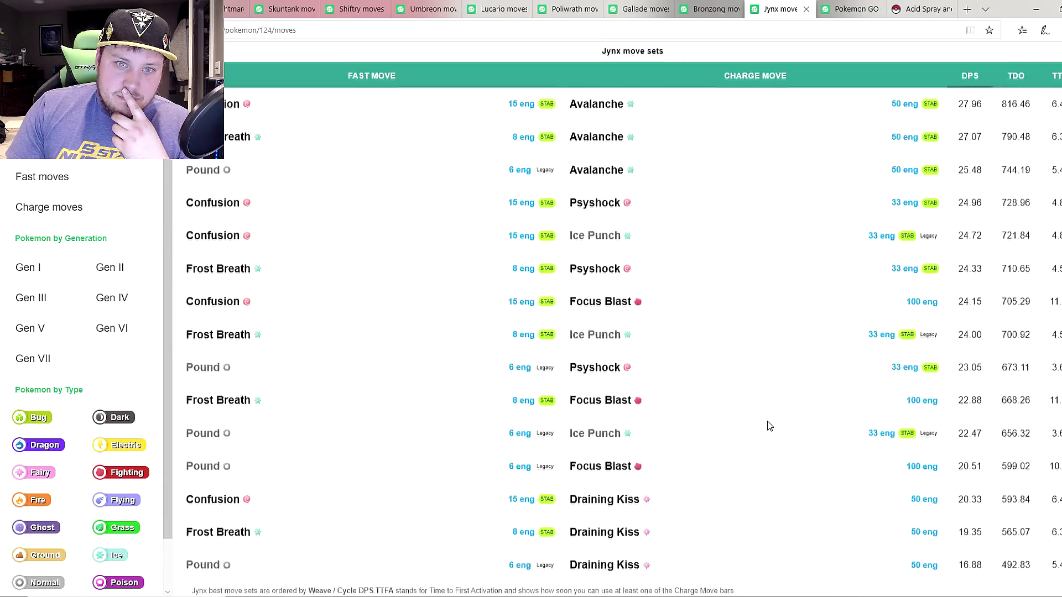
{"action": "scroll", "coordinate": [767, 421], "scroll_direction": "down", "scroll_amount": 10}
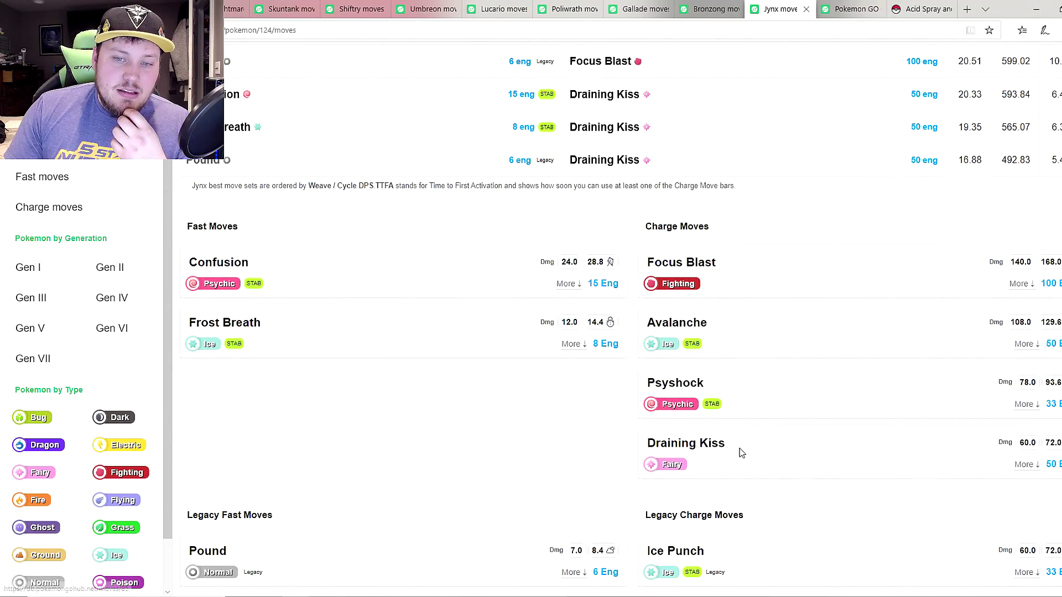
{"action": "left_click", "coordinate": [1014, 467]}
{"action": "scroll", "coordinate": [869, 482], "scroll_direction": "down", "scroll_amount": 4}
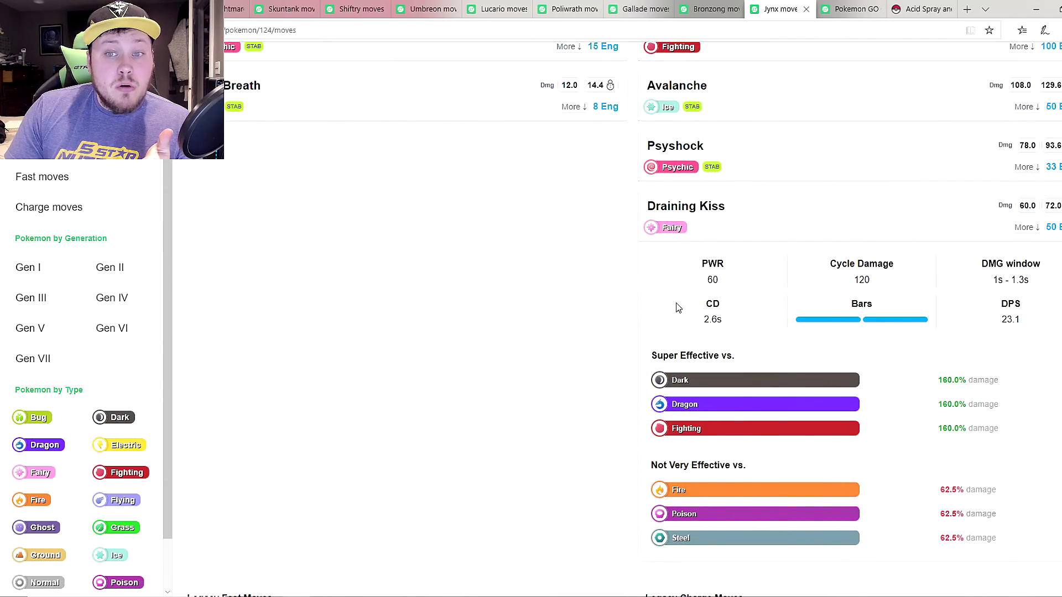
{"action": "scroll", "coordinate": [676, 303], "scroll_direction": "up", "scroll_amount": 2}
{"action": "left_click", "coordinate": [1022, 310]}
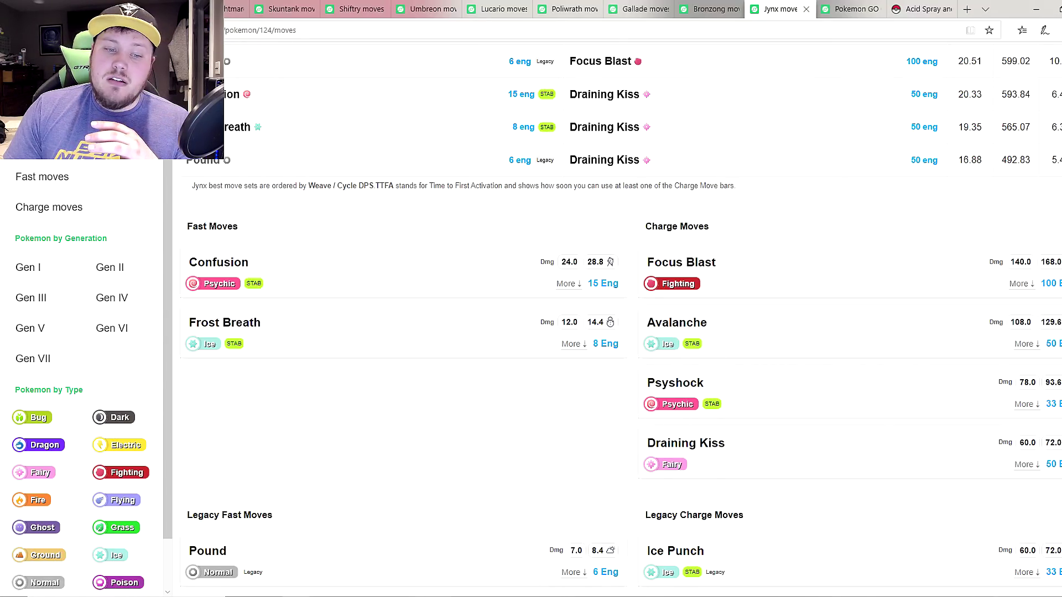
- Switch to the Pokemon stats spreadsheet and check Jynx's level, CP, and Attack, Defense and HP values for that level
{"action": "key", "text": "alt+Tab"}
{"action": "left_click", "coordinate": [144, 327]}
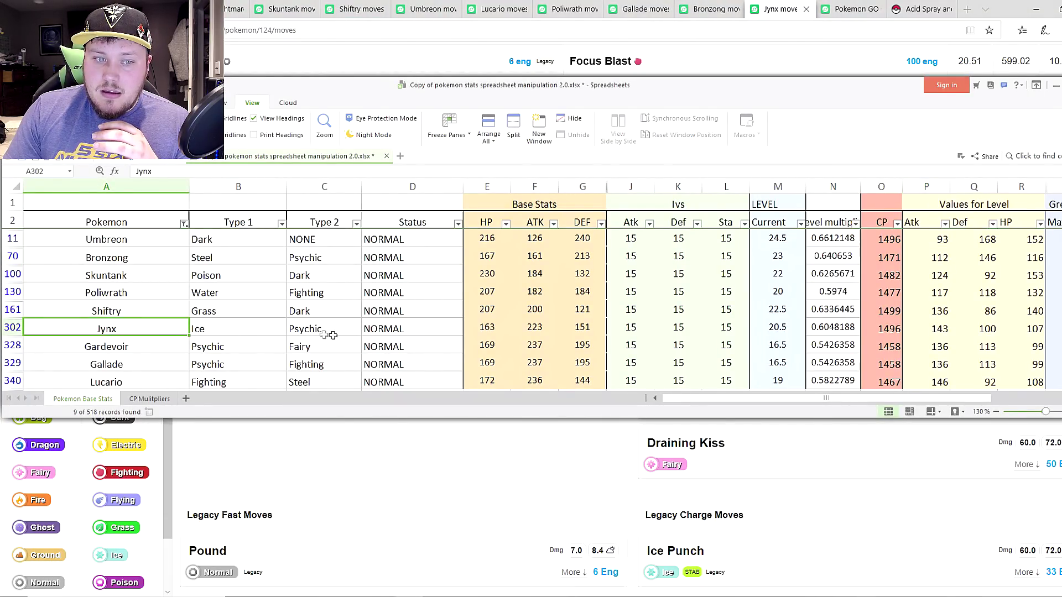
{"action": "left_click", "coordinate": [774, 327]}
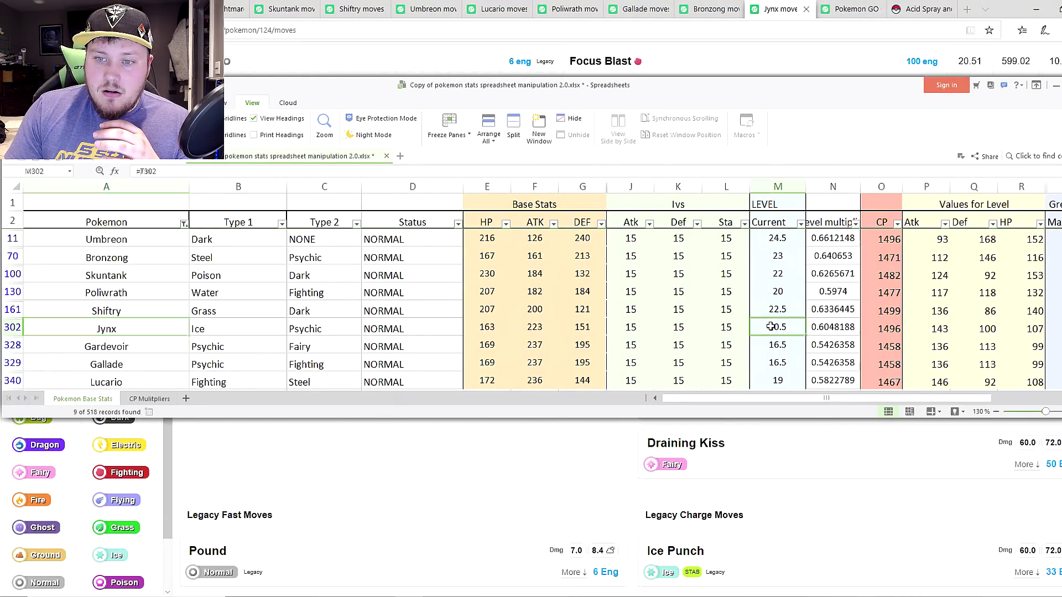
{"action": "left_click", "coordinate": [889, 327]}
{"action": "left_click", "coordinate": [936, 329]}
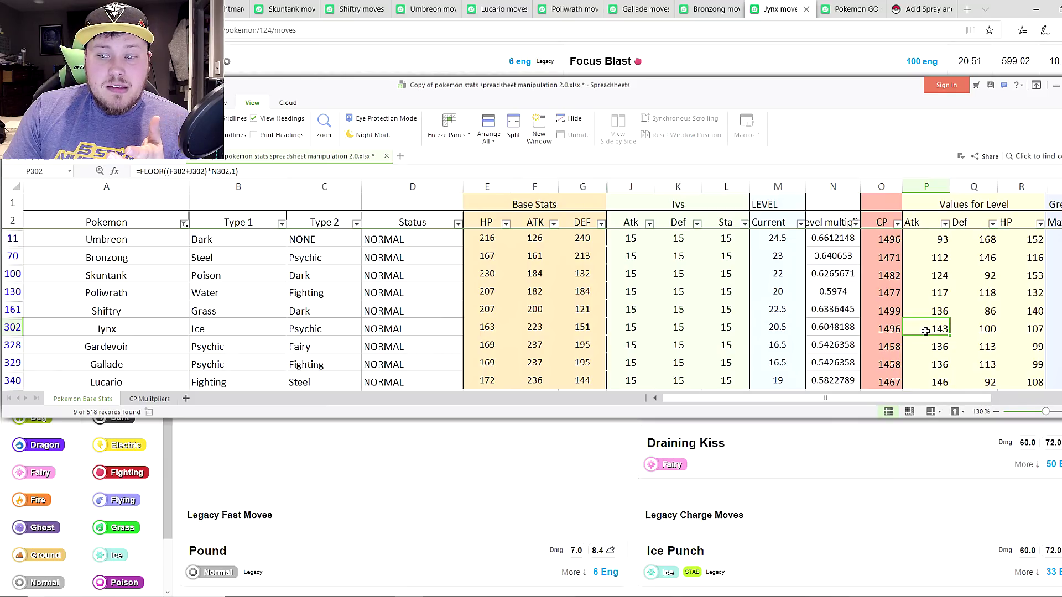
{"action": "left_click", "coordinate": [981, 331]}
{"action": "left_click", "coordinate": [1033, 333]}
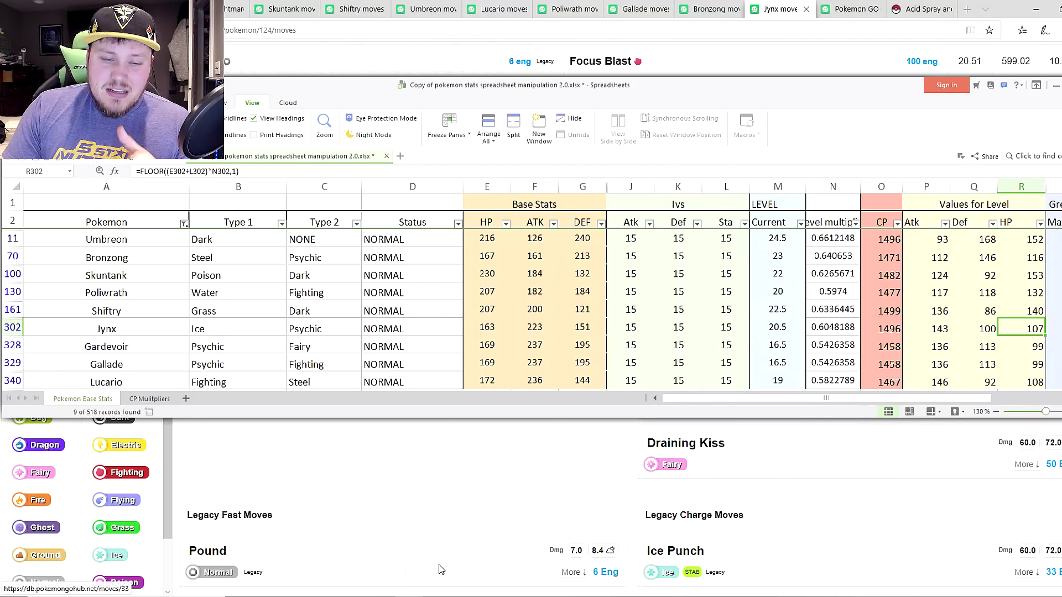
- Return to GO Hub, look over Gardevoir's typing and base stats, and bring up its moves page
{"action": "left_click", "coordinate": [834, 15]}
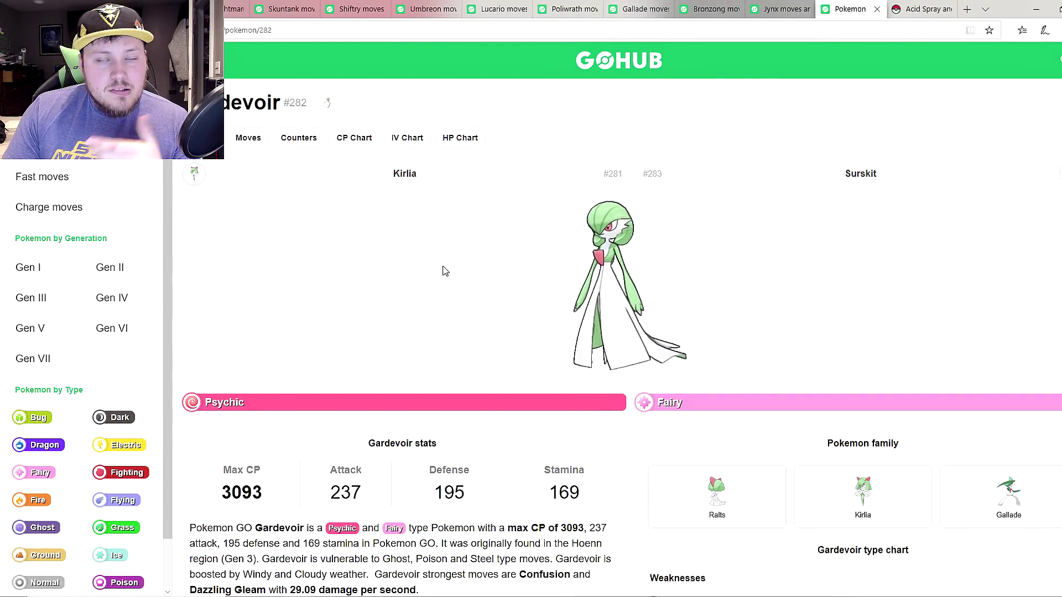
{"action": "scroll", "coordinate": [445, 271], "scroll_direction": "down", "scroll_amount": 1}
{"action": "scroll", "coordinate": [478, 317], "scroll_direction": "down", "scroll_amount": 1}
{"action": "scroll", "coordinate": [479, 317], "scroll_direction": "up", "scroll_amount": 1}
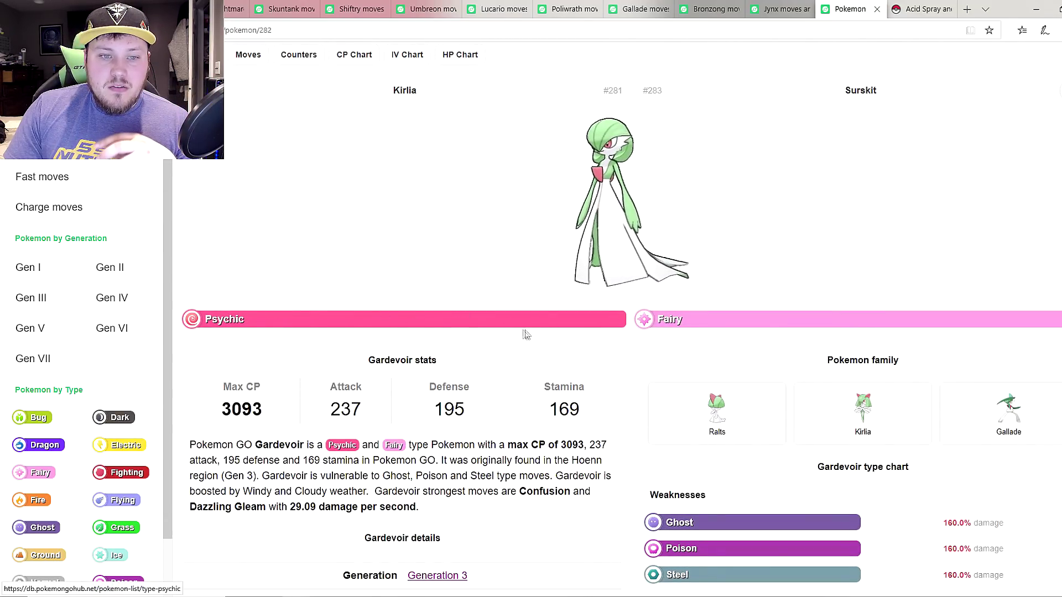
{"action": "scroll", "coordinate": [478, 321], "scroll_direction": "down", "scroll_amount": 2}
{"action": "scroll", "coordinate": [675, 417], "scroll_direction": "up", "scroll_amount": 5}
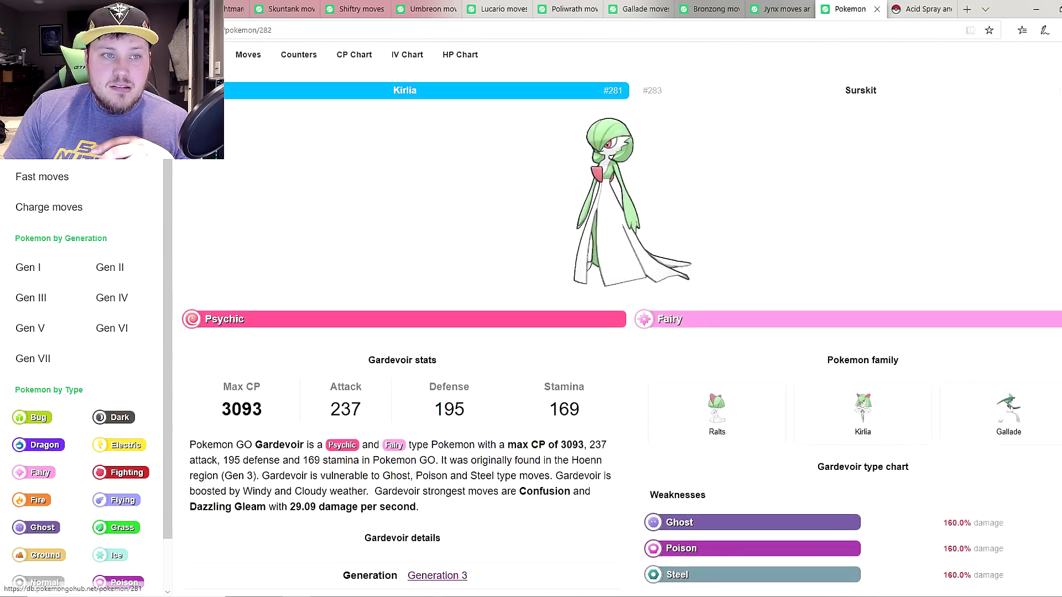
{"action": "left_click", "coordinate": [251, 56]}
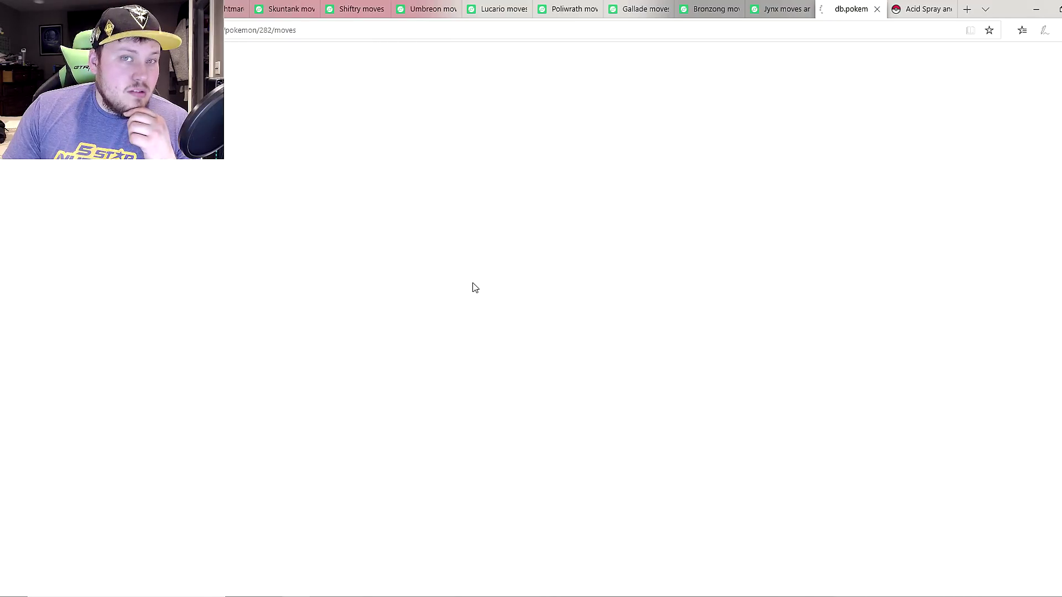
{"action": "scroll", "coordinate": [457, 299], "scroll_direction": "down", "scroll_amount": 2}
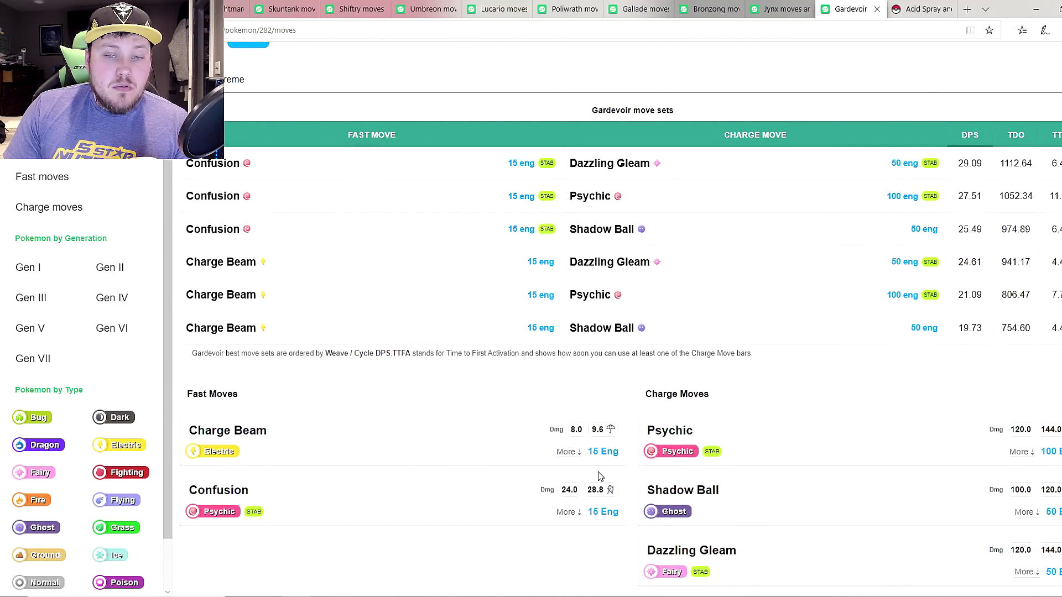
- Examine the power, energy and type effectiveness of Gardevoir's Charge Beam and Shadow Ball, collapsing each move after reading
{"action": "left_click", "coordinate": [575, 453]}
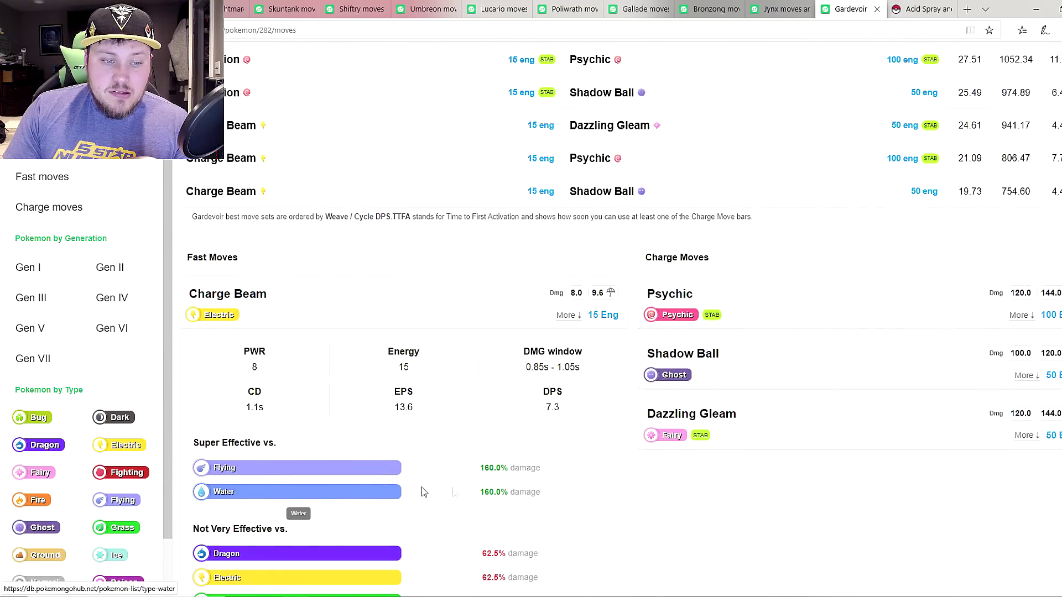
{"action": "scroll", "coordinate": [565, 468], "scroll_direction": "down", "scroll_amount": 1}
{"action": "left_click", "coordinate": [567, 399]}
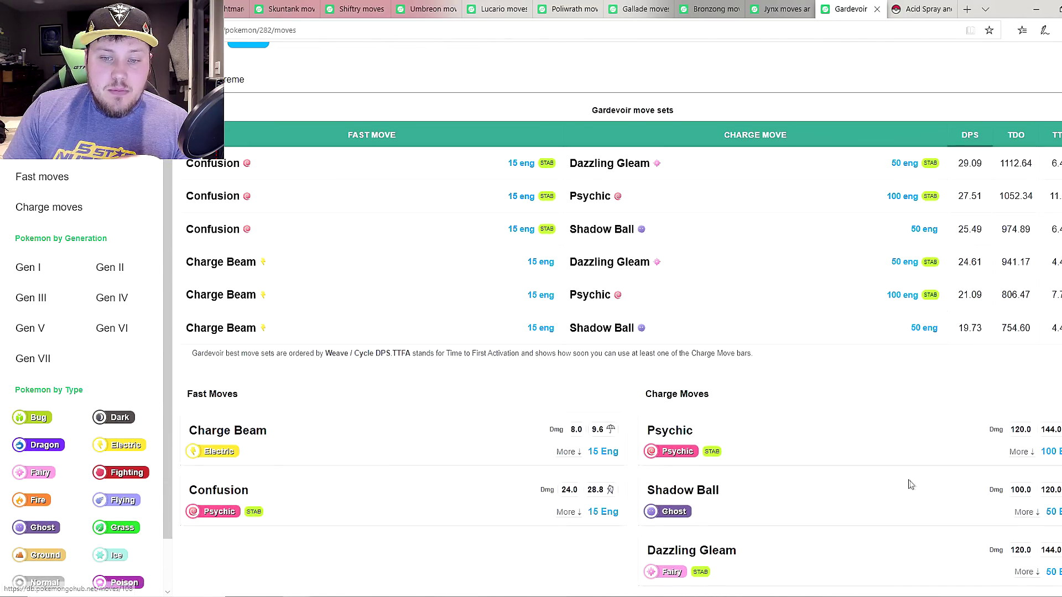
{"action": "left_click", "coordinate": [1023, 512]}
{"action": "scroll", "coordinate": [885, 498], "scroll_direction": "down", "scroll_amount": 5}
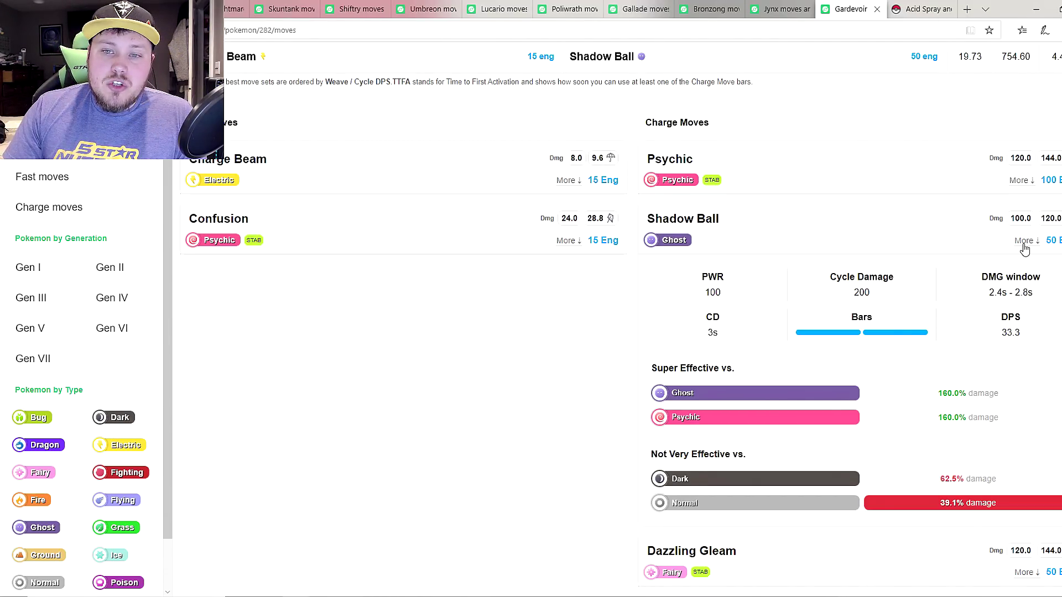
{"action": "left_click", "coordinate": [1024, 242]}
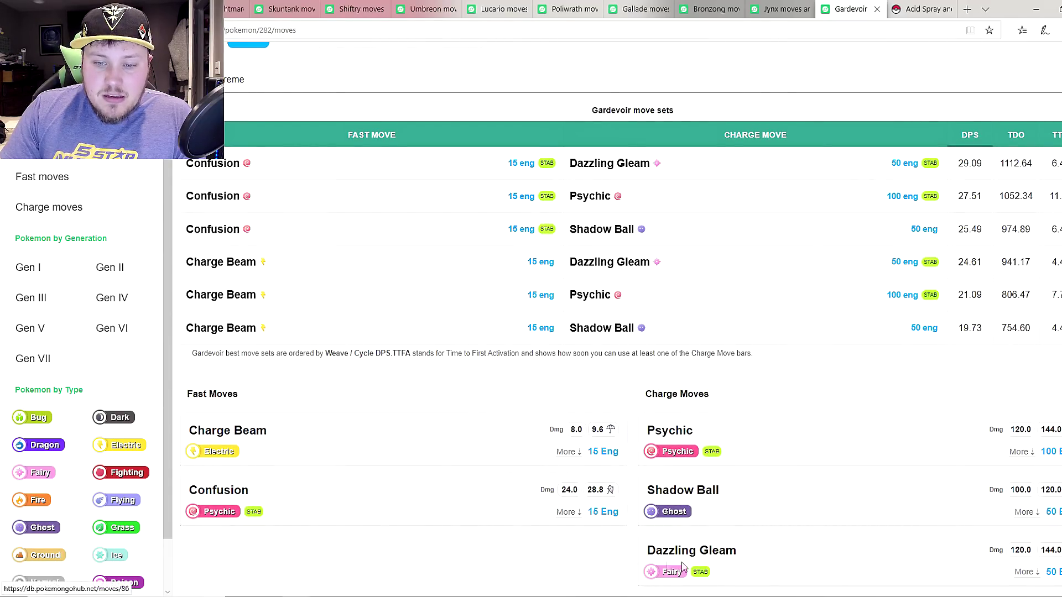
- Compare the details of Gardevoir's Dazzling Gleam and Psychic, collapsing Psychic and leaving Dazzling Gleam expanded
{"action": "left_click", "coordinate": [1026, 572]}
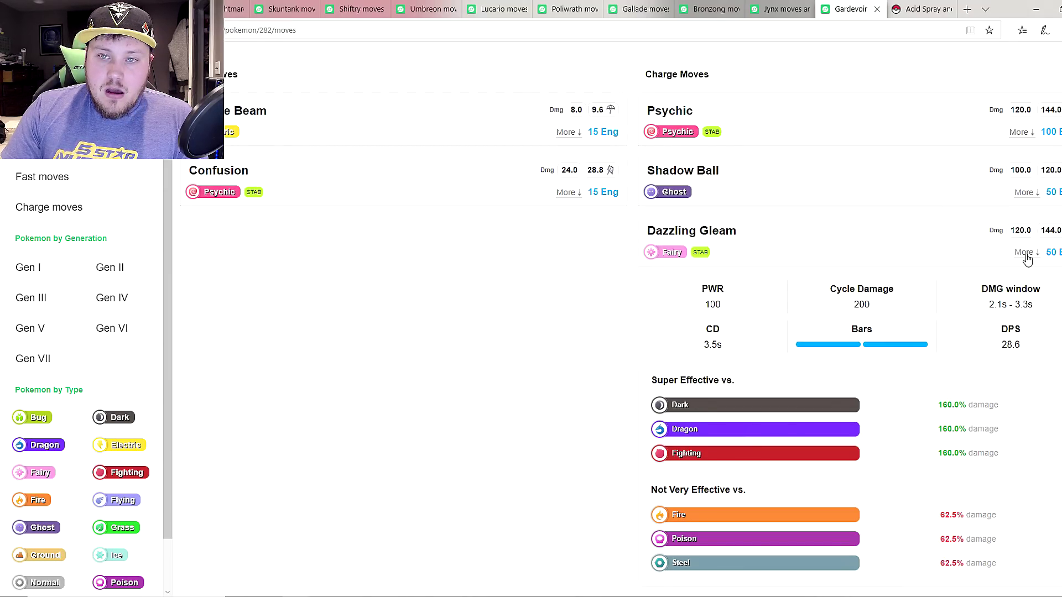
{"action": "scroll", "coordinate": [802, 349], "scroll_direction": "up", "scroll_amount": 5}
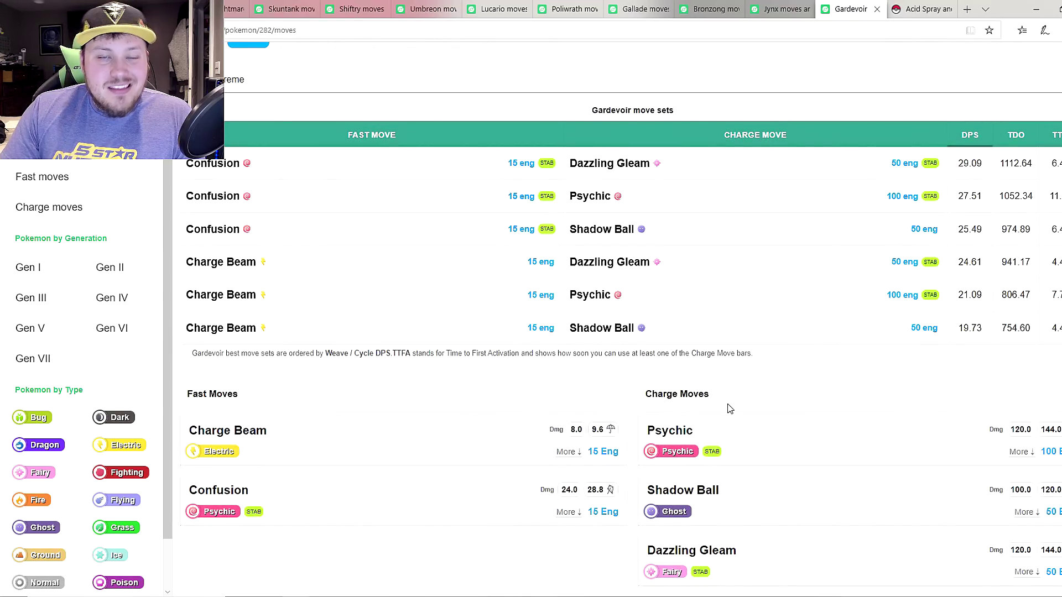
{"action": "left_click", "coordinate": [1020, 455]}
{"action": "left_click", "coordinate": [1019, 207]}
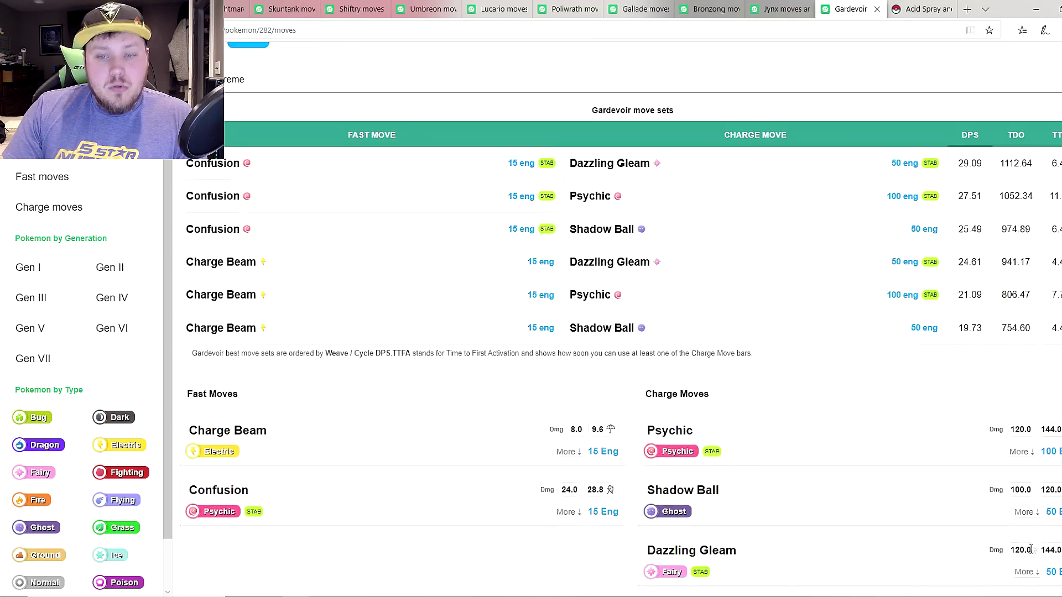
{"action": "left_click", "coordinate": [1027, 572]}
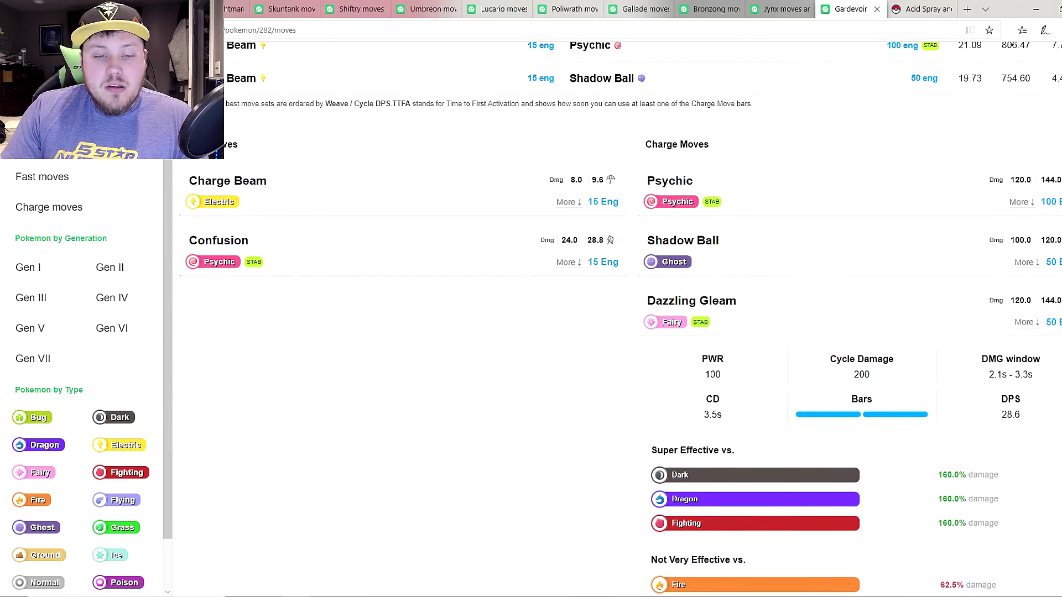
- Switch to the Pokemon stats spreadsheet and check Gardevoir's Attack, Defense and HP values for its level
{"action": "key", "text": "alt+Tab"}
{"action": "left_click", "coordinate": [134, 346]}
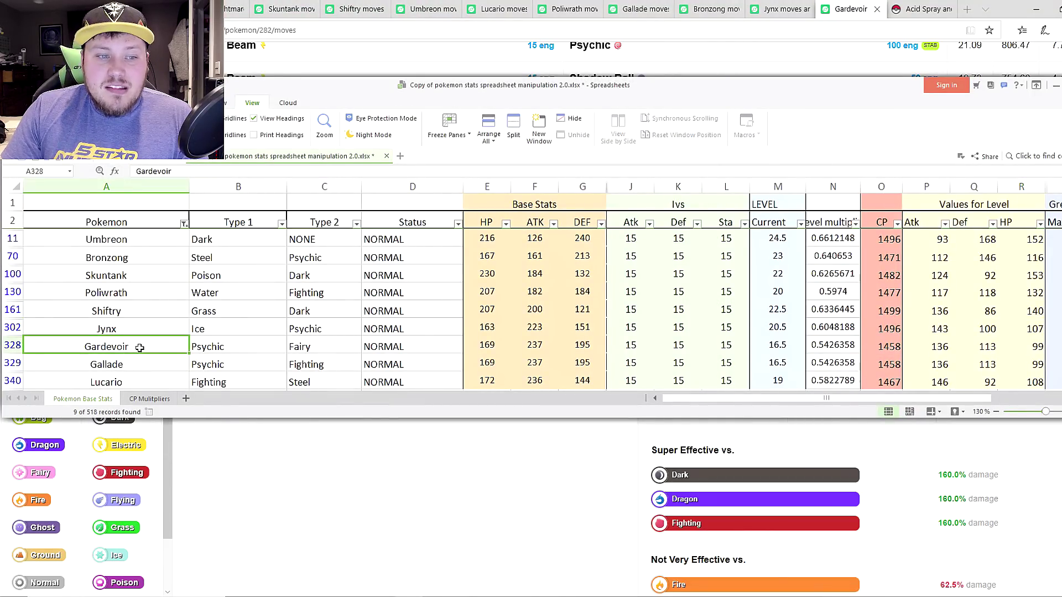
{"action": "left_click", "coordinate": [923, 347]}
{"action": "left_click", "coordinate": [964, 346]}
{"action": "left_click", "coordinate": [1028, 349]}
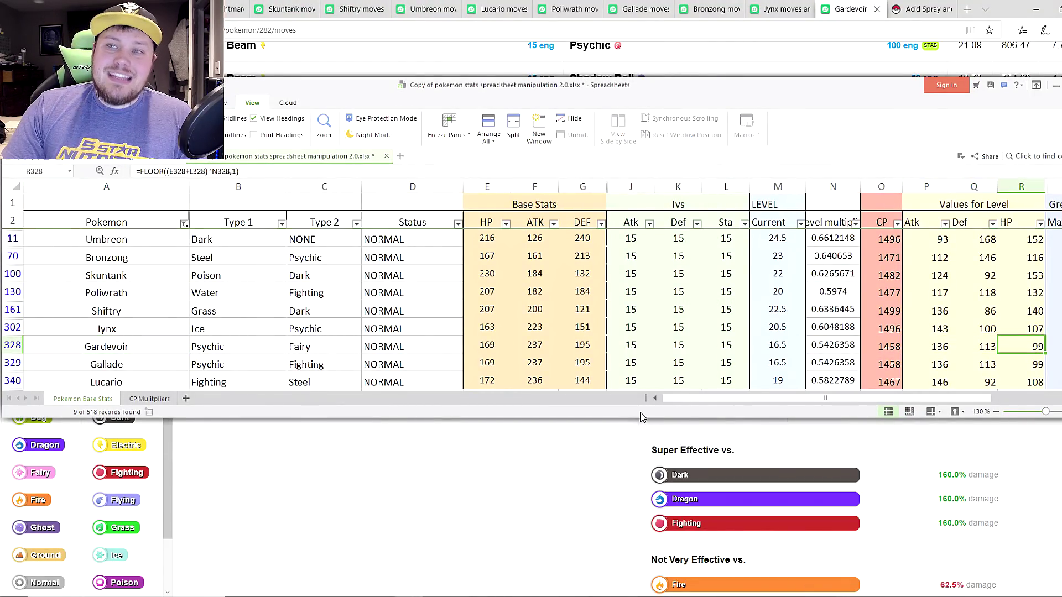